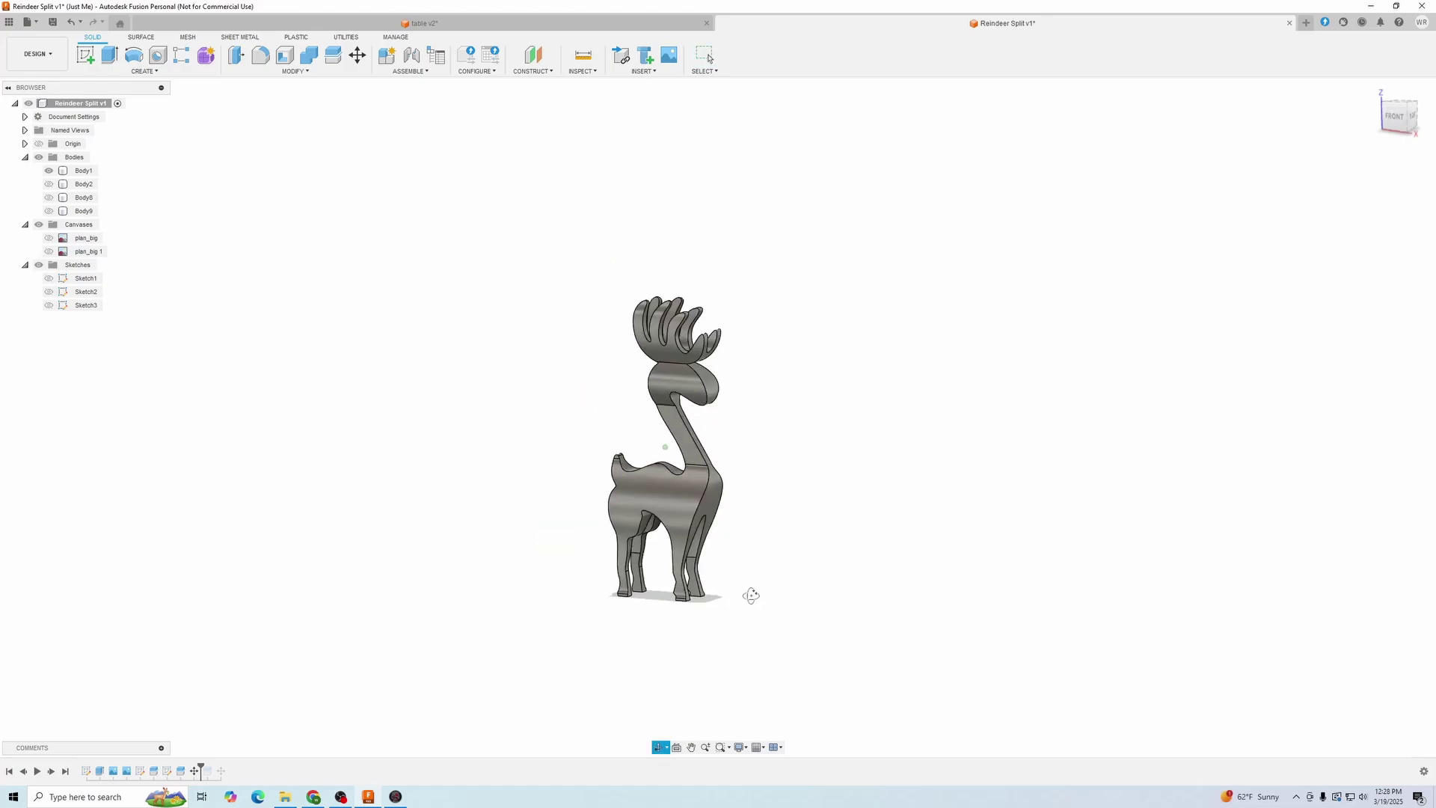
# Show the hidden source bodies beside the reindeer for inspection, and hide them again so only Body1 remains shown
pyautogui.click(49, 211)
pyautogui.click(49, 184)
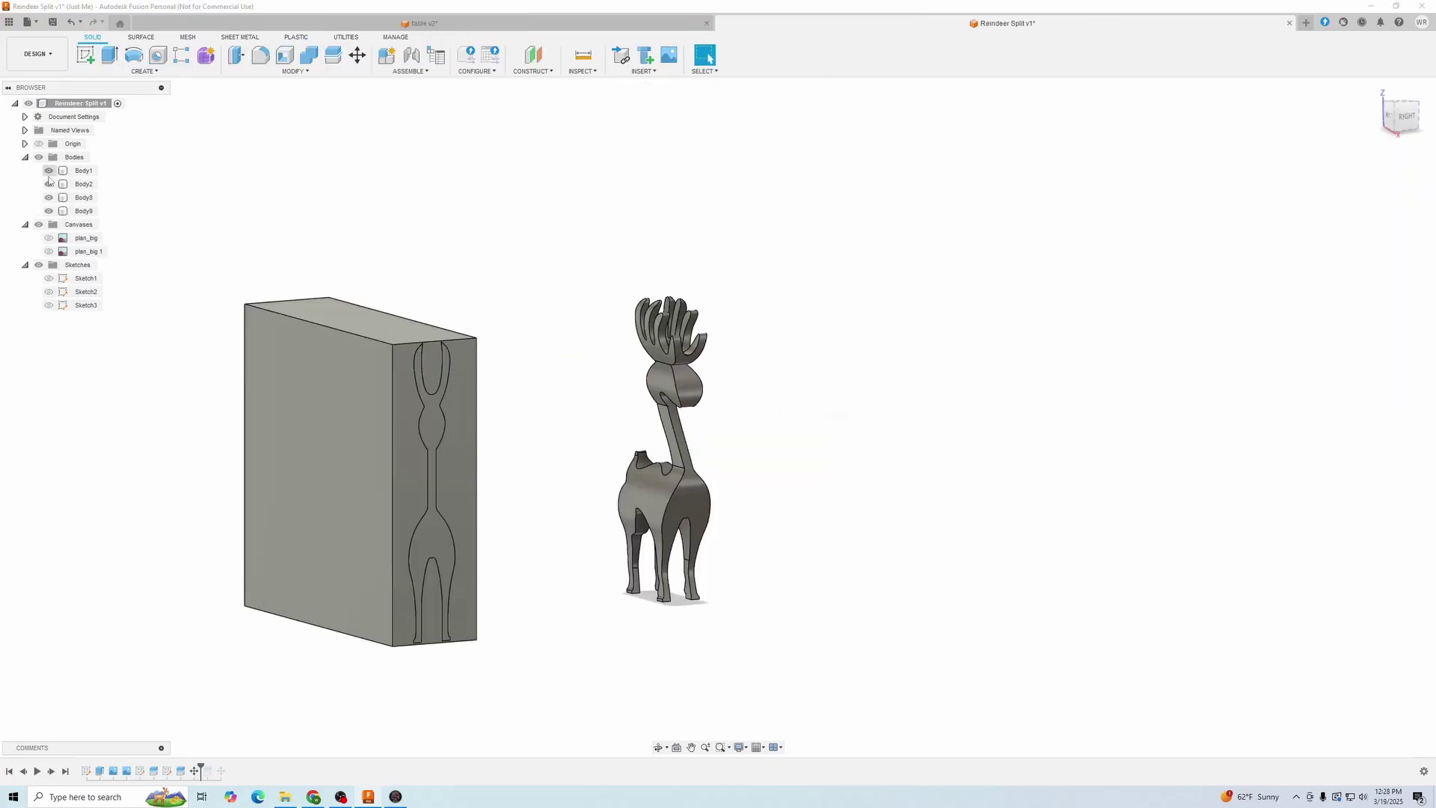
pyautogui.click(52, 184)
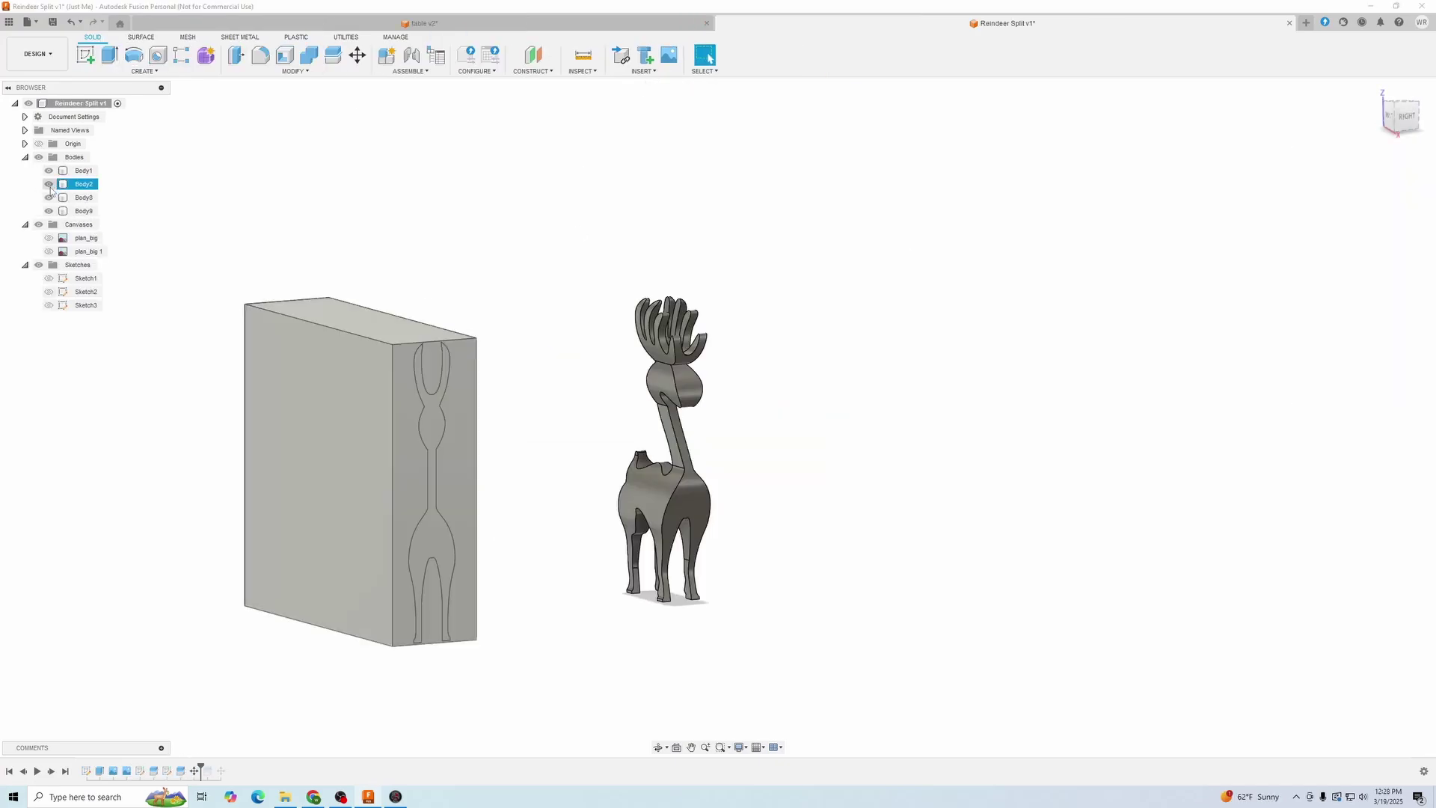
pyautogui.click(49, 184)
pyautogui.click(49, 197)
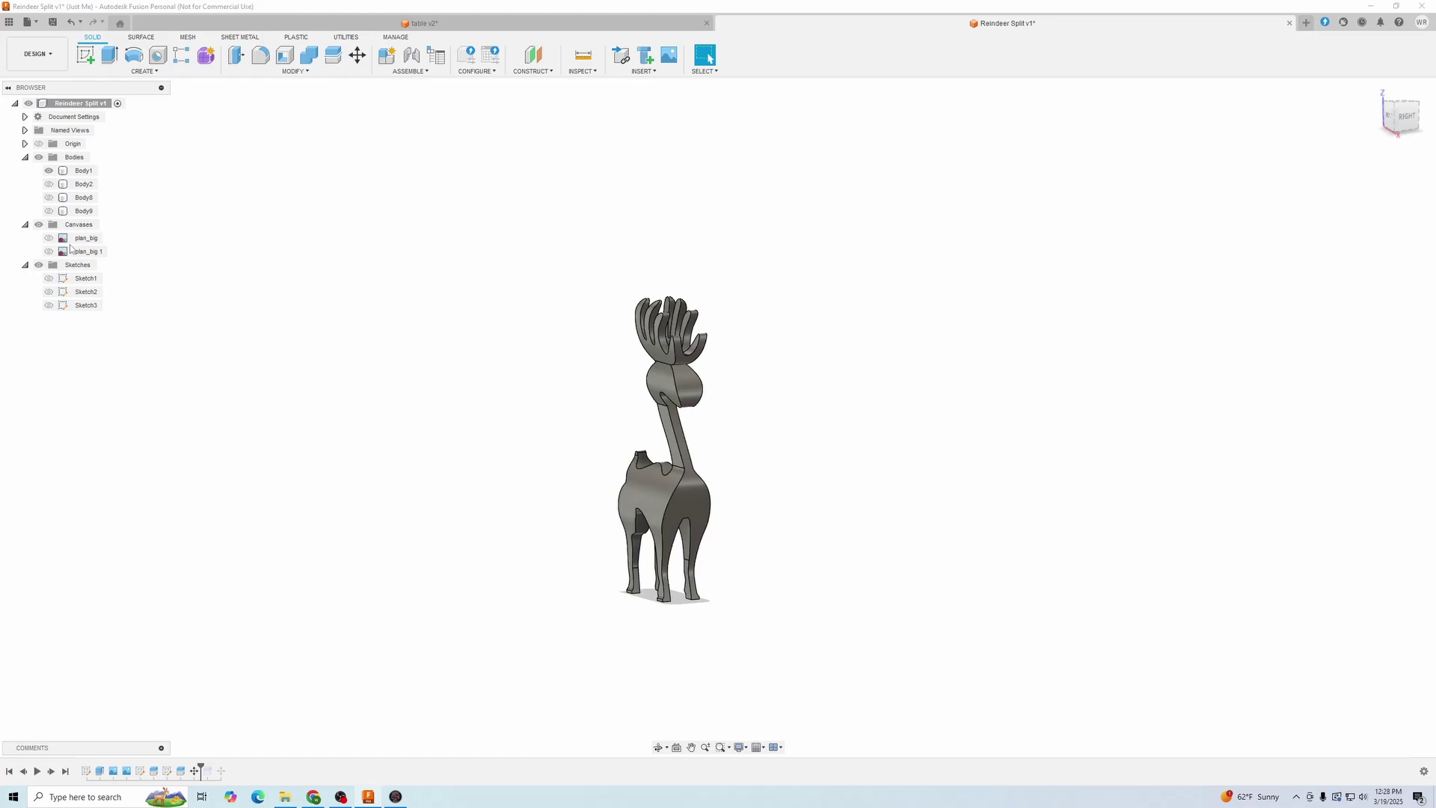
pyautogui.scroll(3, 685, 492)
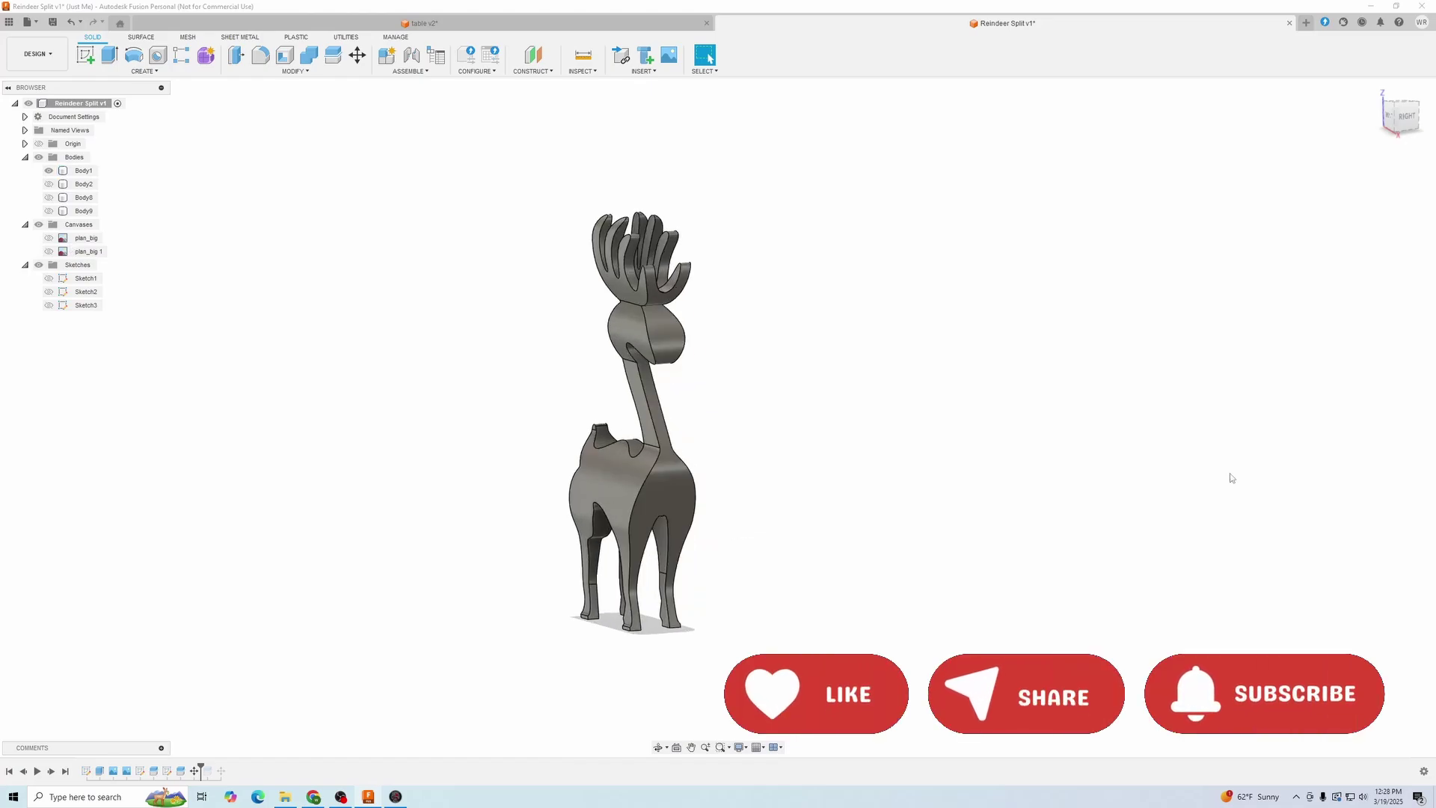
pyautogui.moveTo(340, 796)
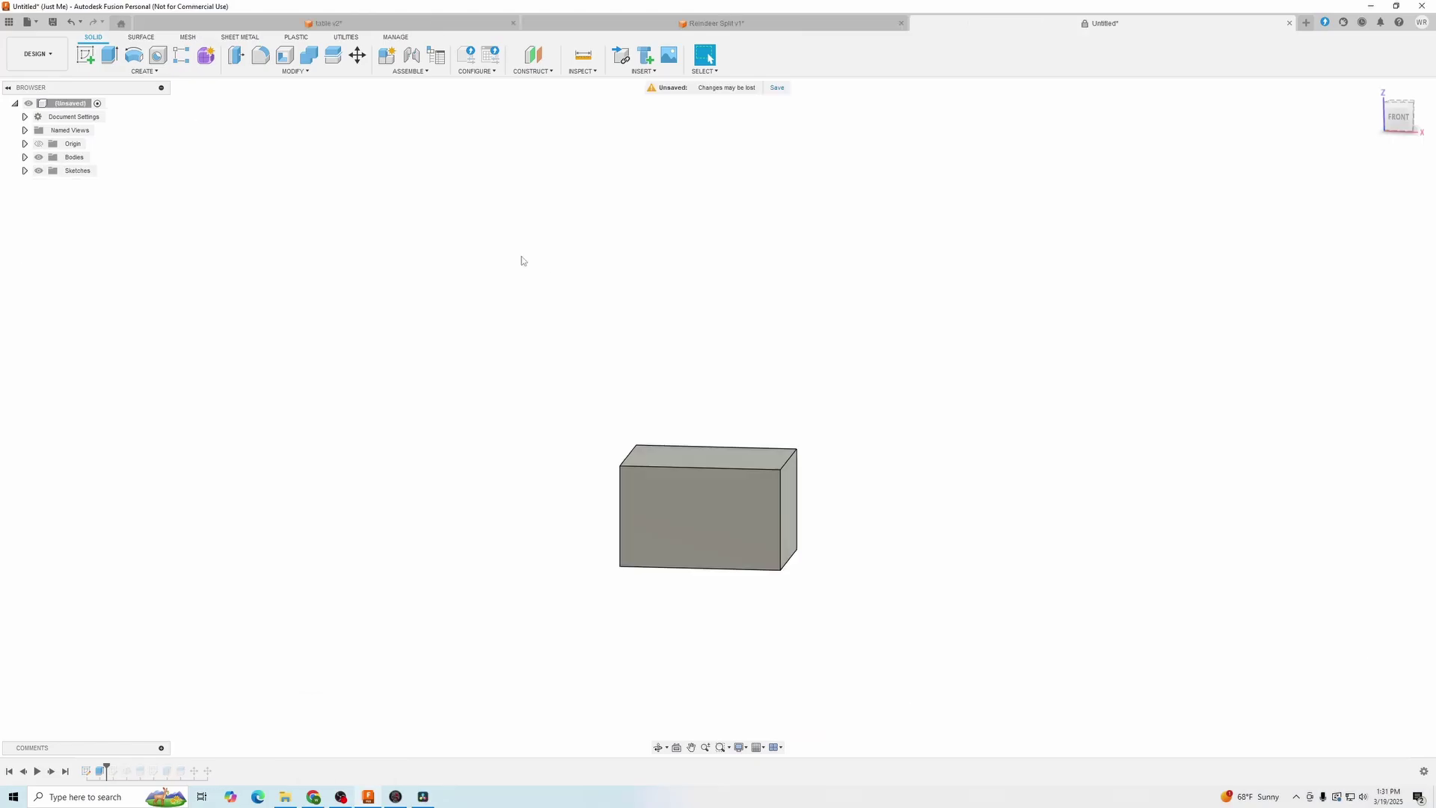
# Sketch a two-segment open line on the block's front face, crossing the block and running past both sides, and finish the sketch
pyautogui.click(86, 54)
pyautogui.click(646, 535)
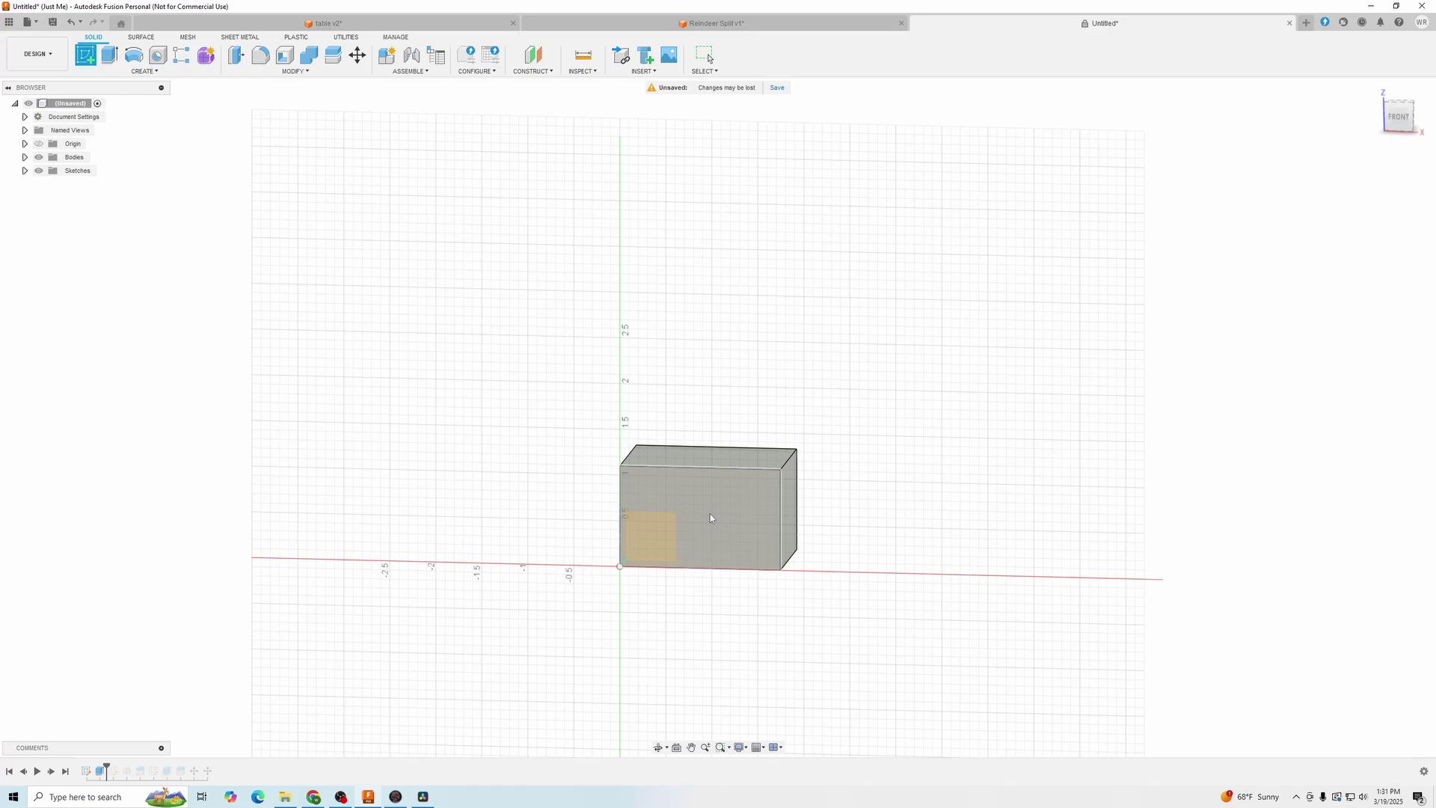
pyautogui.click(86, 55)
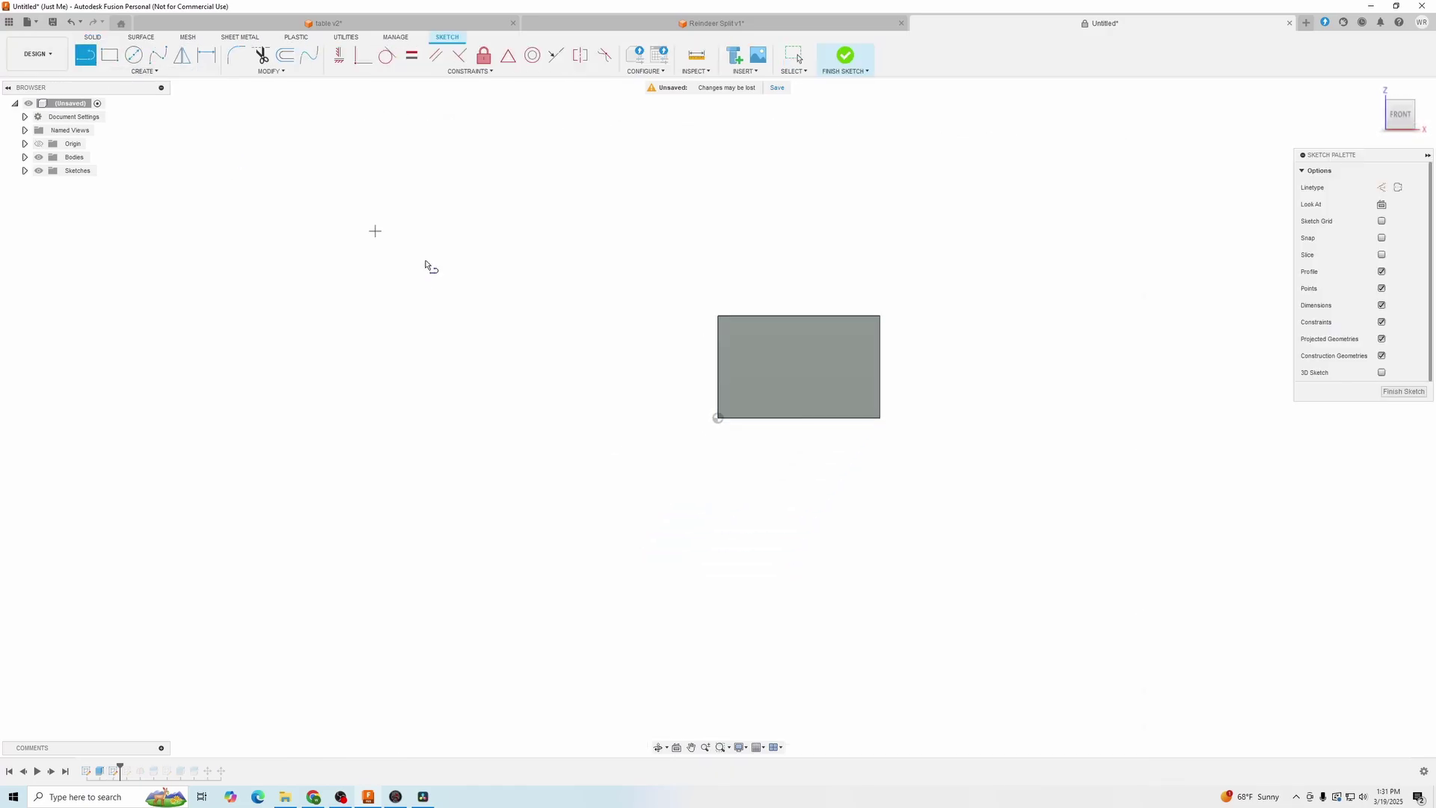
pyautogui.click(675, 372)
pyautogui.click(994, 349)
pyautogui.moveTo(994, 349); pyautogui.dragTo(1160, 367)
pyautogui.click(1169, 362)
pyautogui.press('Escape')
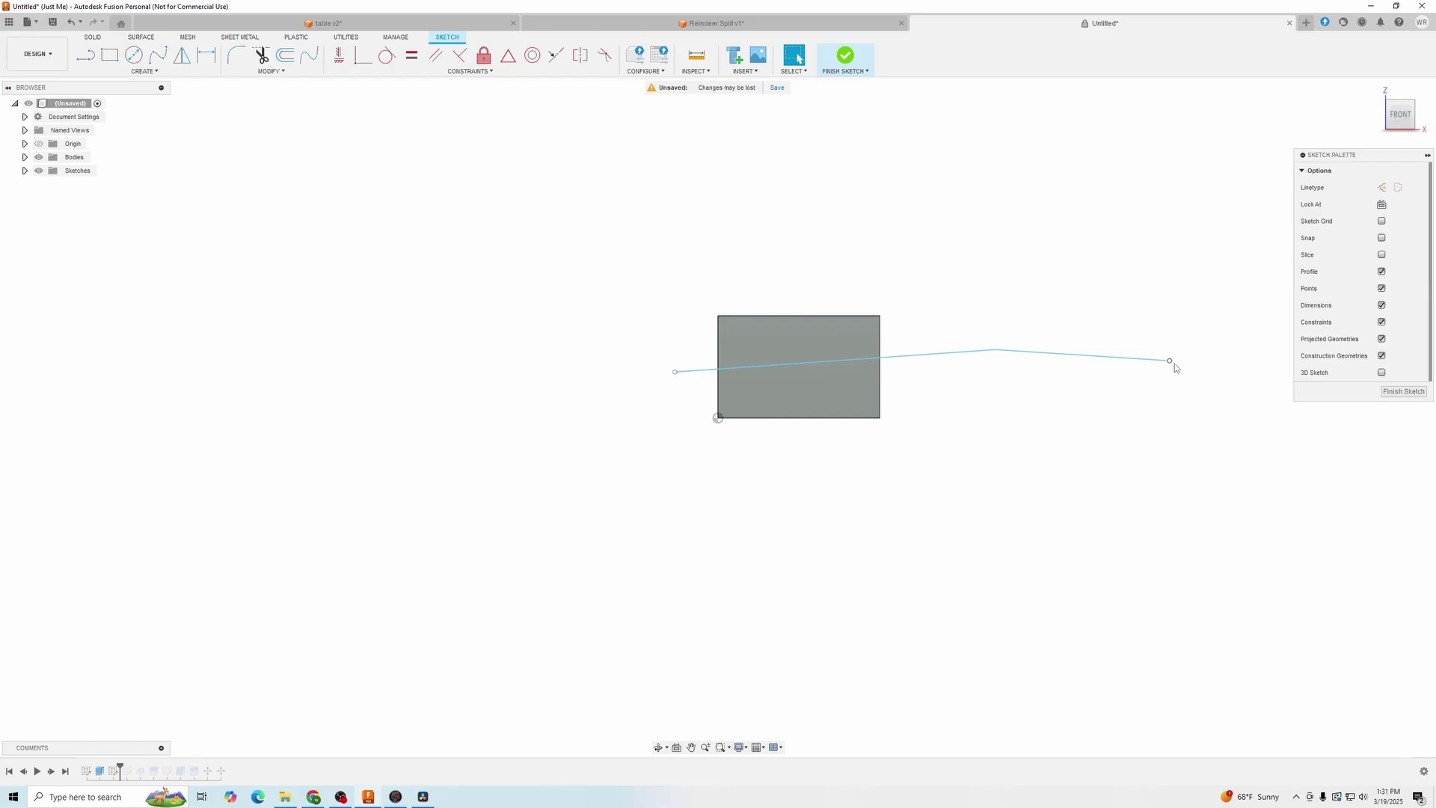
pyautogui.click(1403, 391)
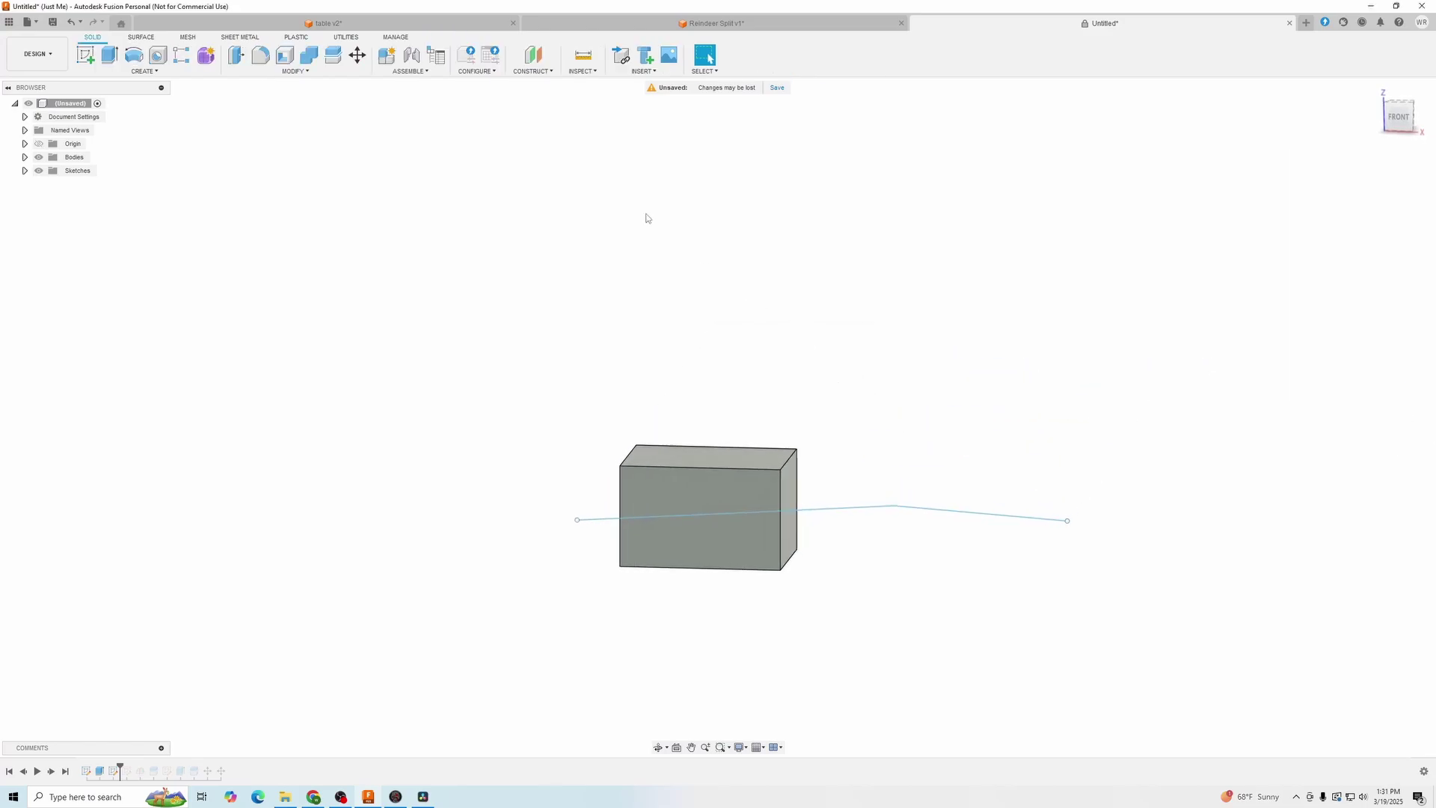
# Split the block body using the sketched line as the splitting tool, with the tool extended
pyautogui.click(333, 57)
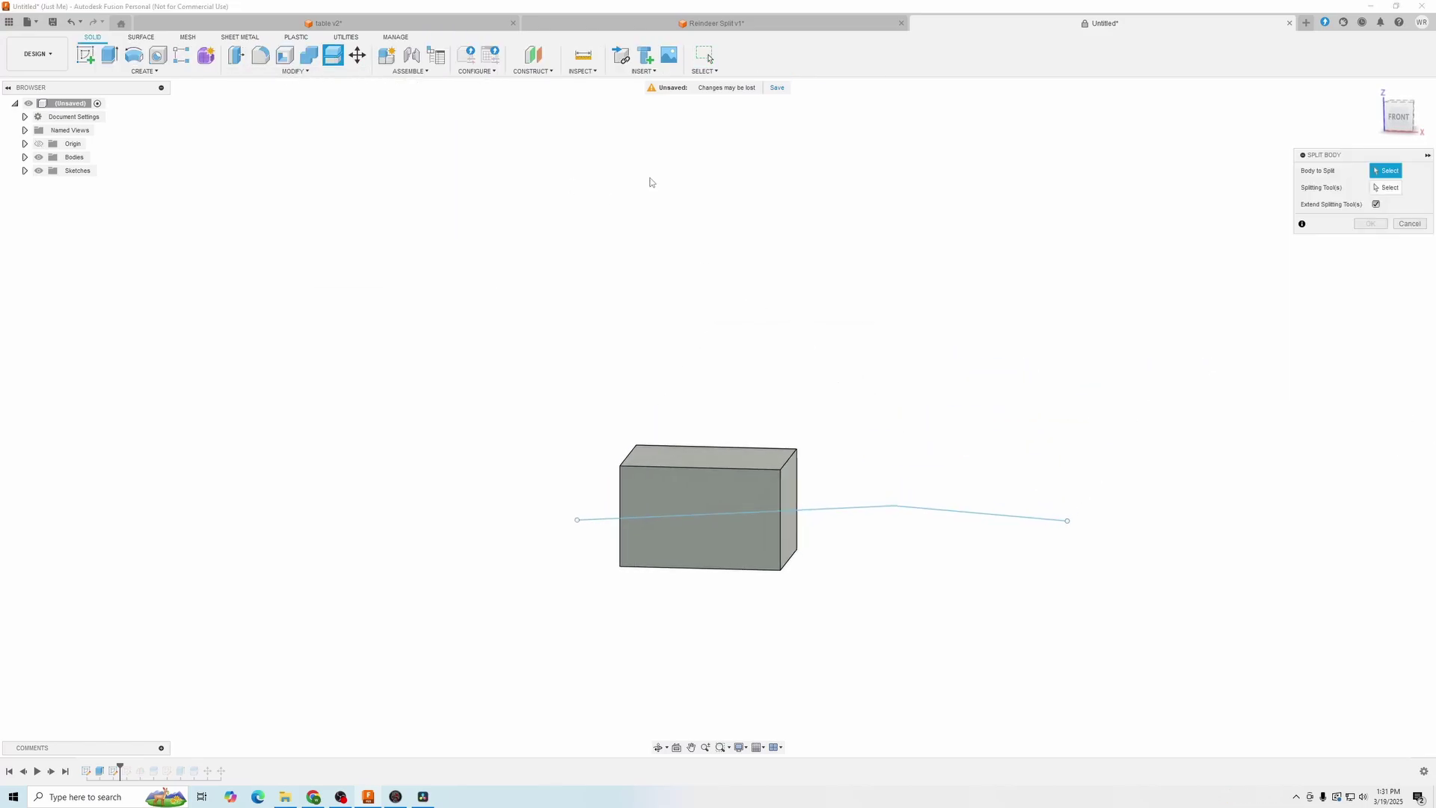
pyautogui.click(724, 482)
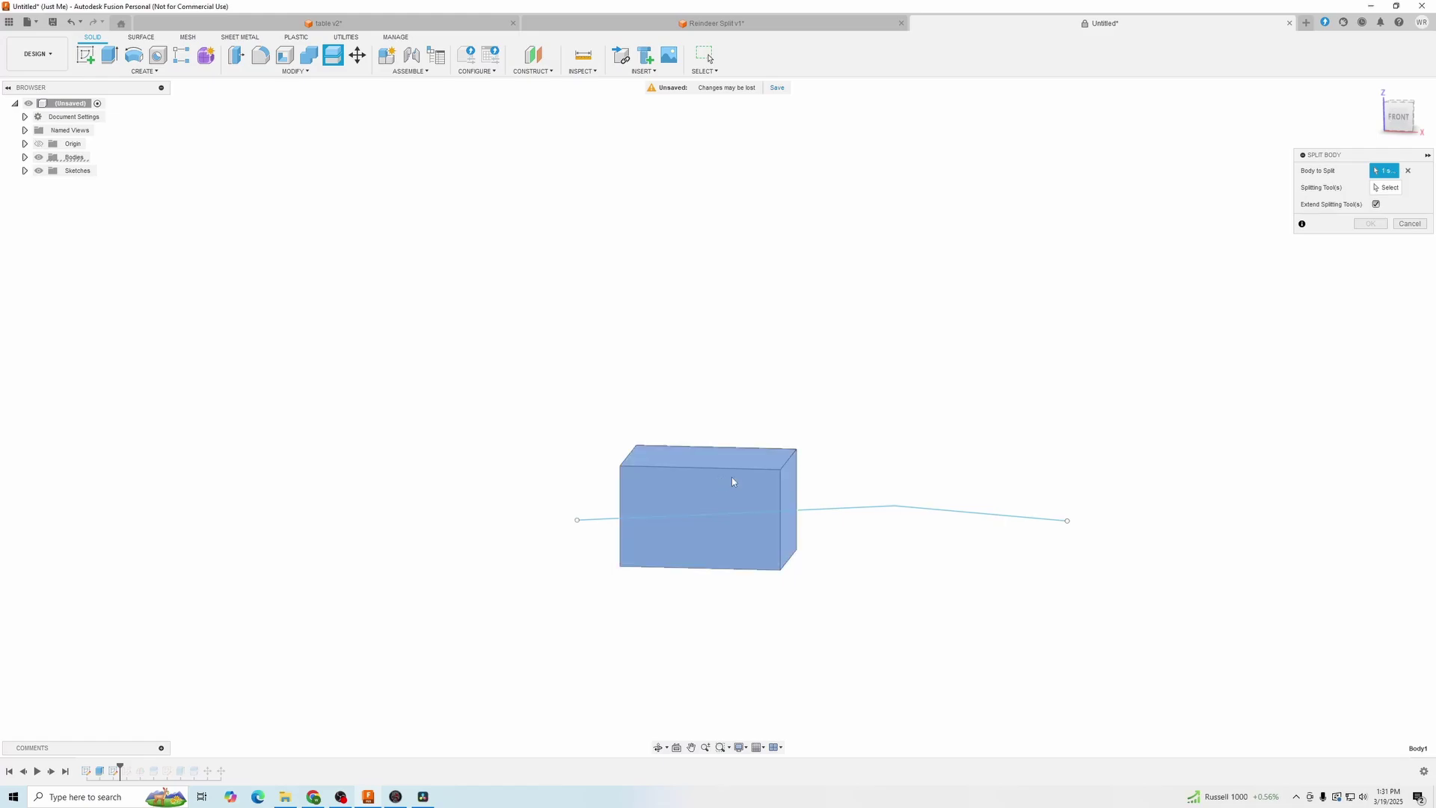
pyautogui.click(878, 514)
pyautogui.scroll(-2, 877, 493)
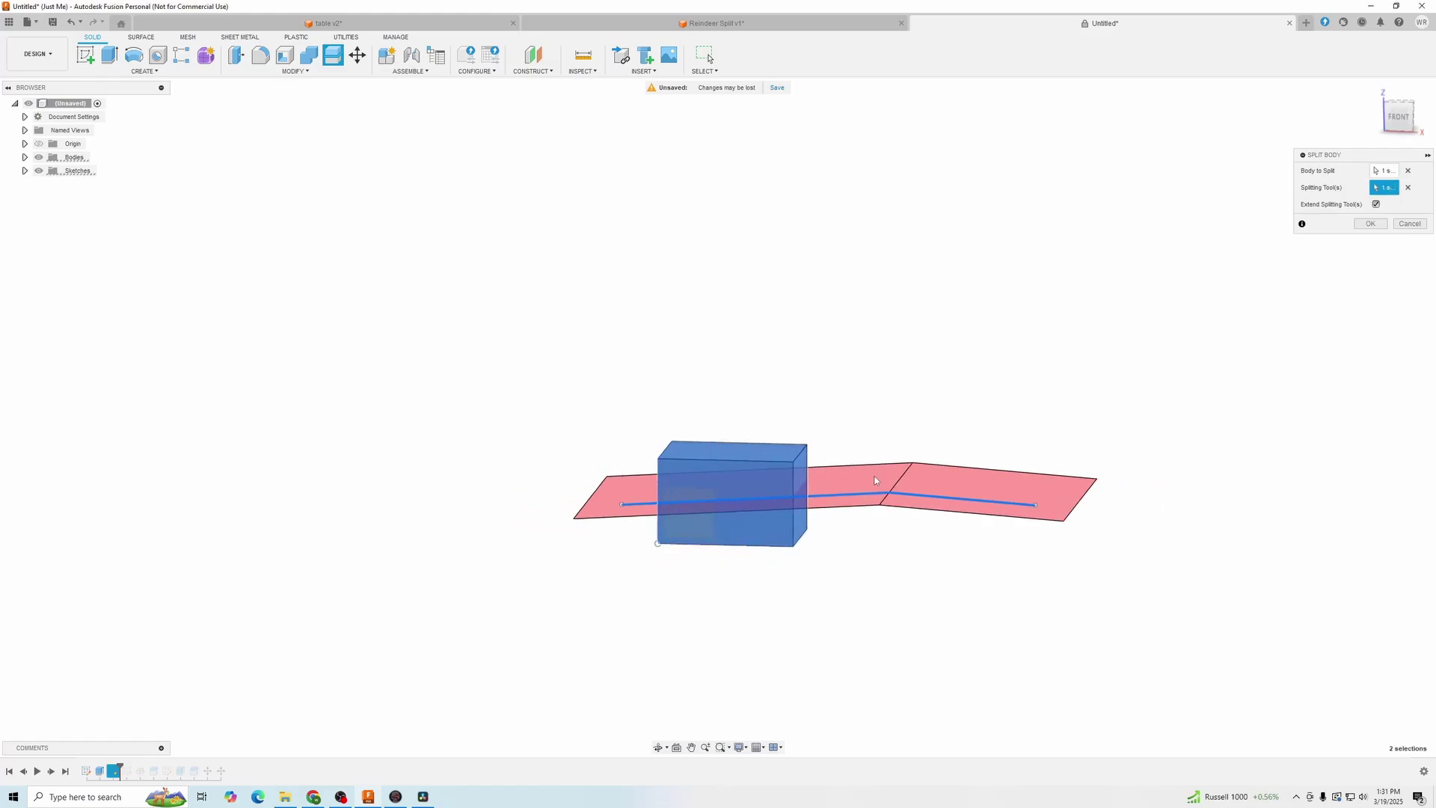
pyautogui.click(1357, 224)
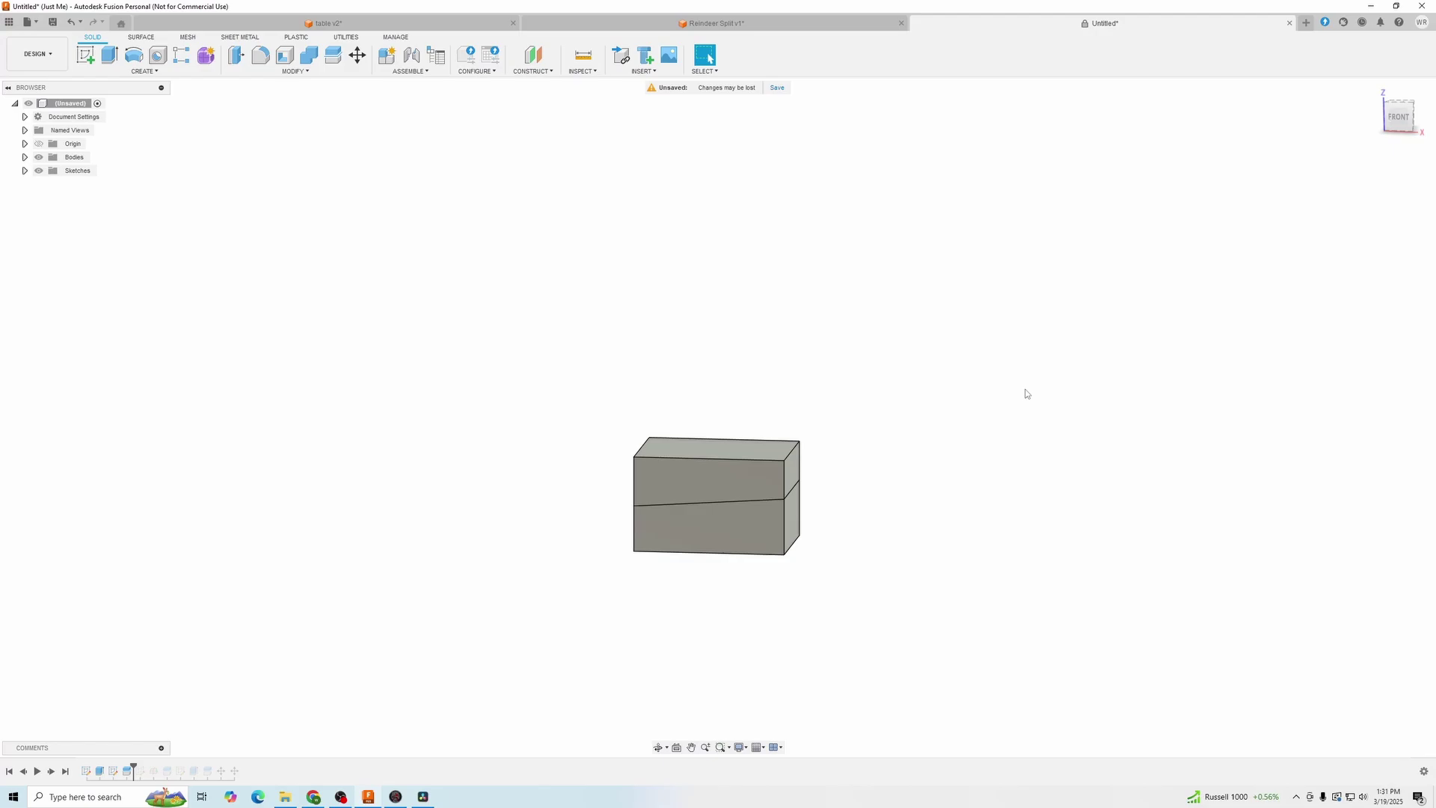
# Try lifting the upper half of the split block straight up as a body move, and discard the move
pyautogui.click(700, 469)
pyautogui.press('m')
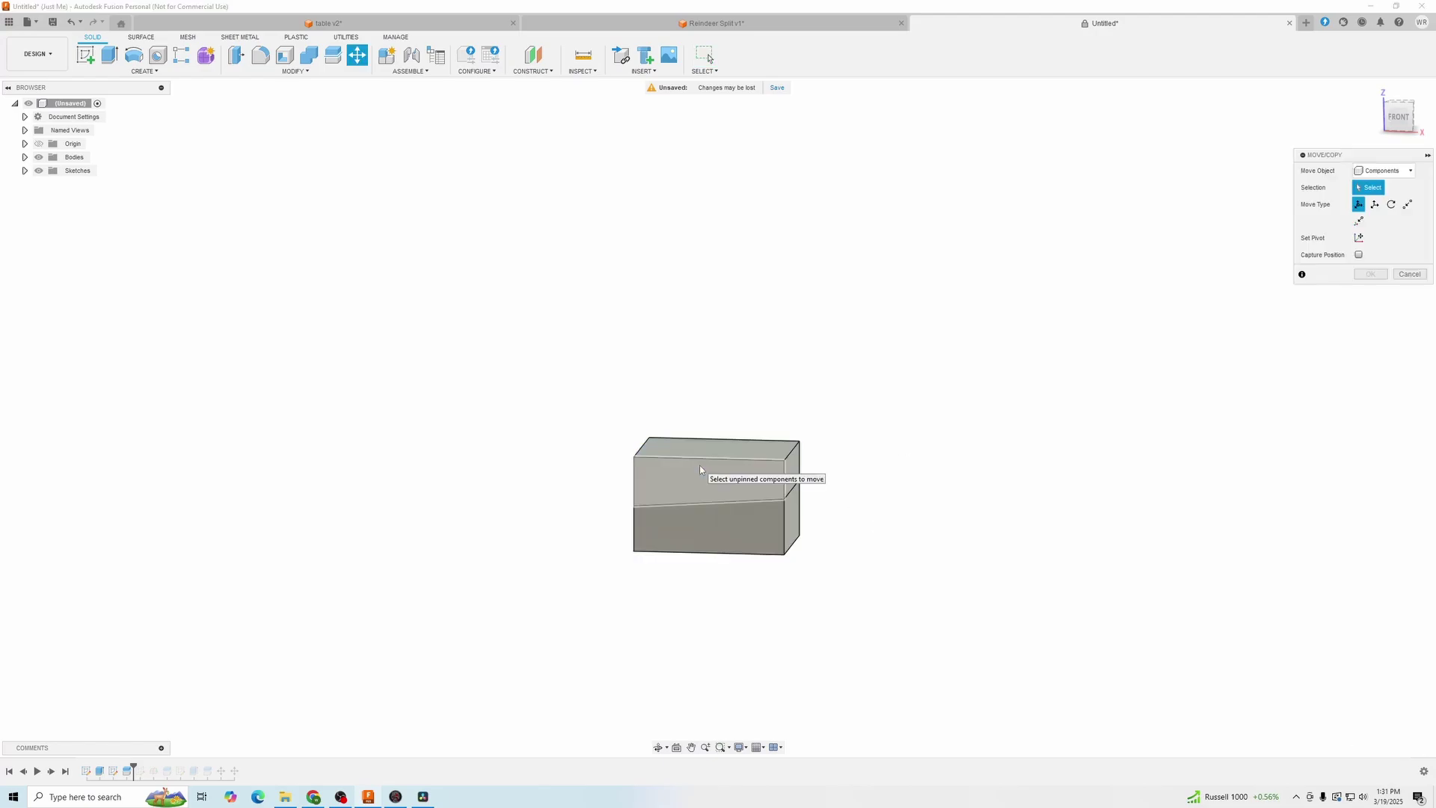
pyautogui.click(1411, 171)
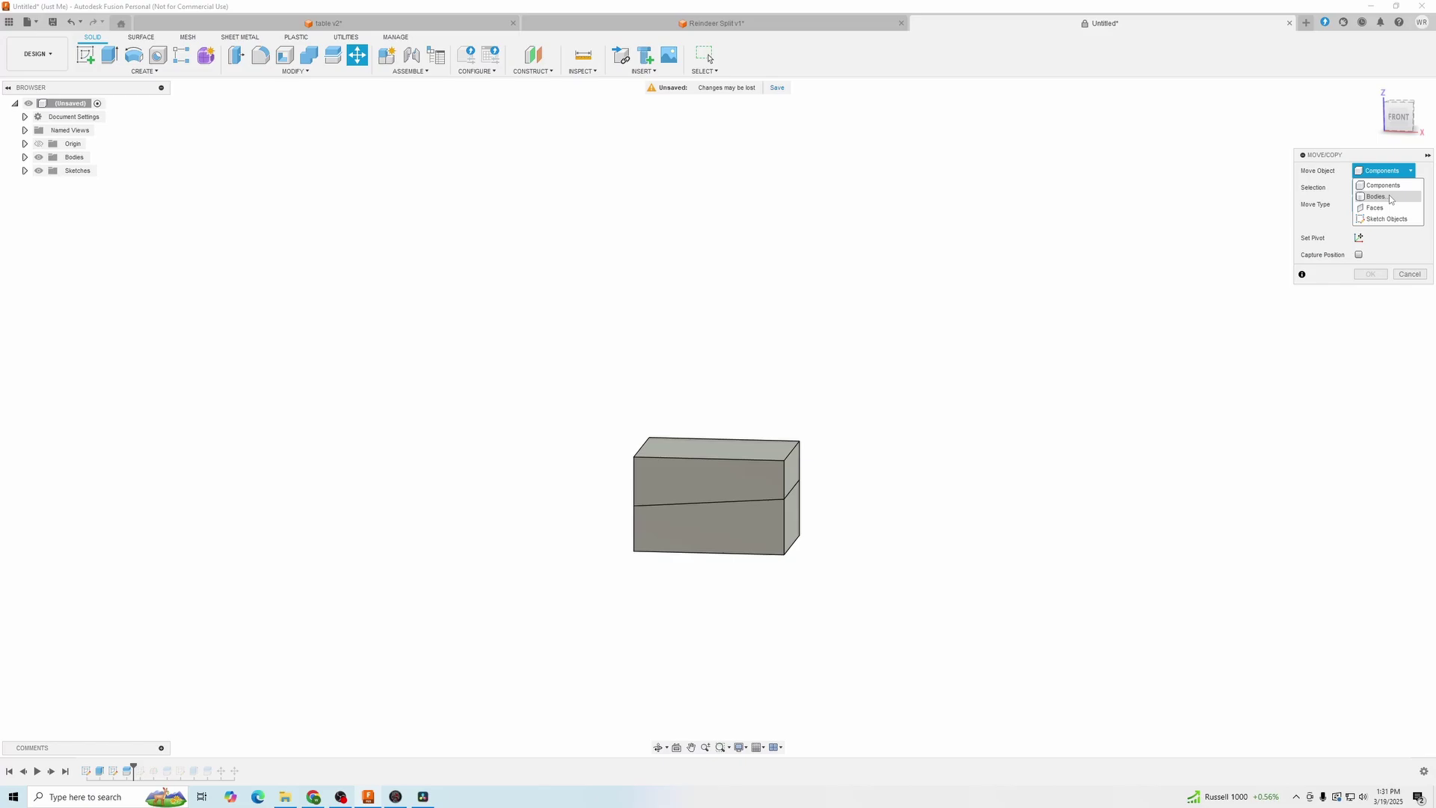
pyautogui.click(1390, 197)
pyautogui.click(762, 479)
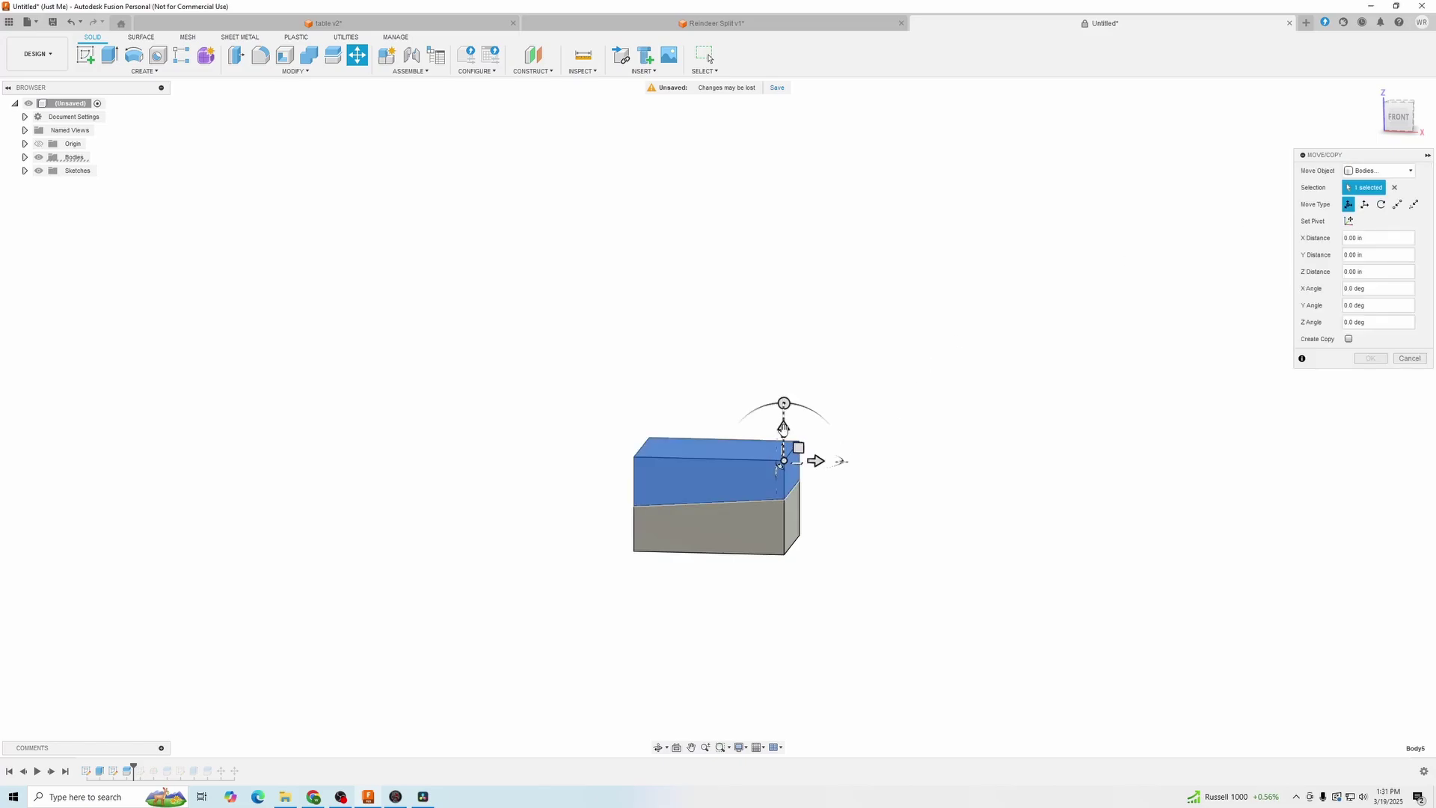
pyautogui.moveTo(799, 431); pyautogui.dragTo(799, 355)
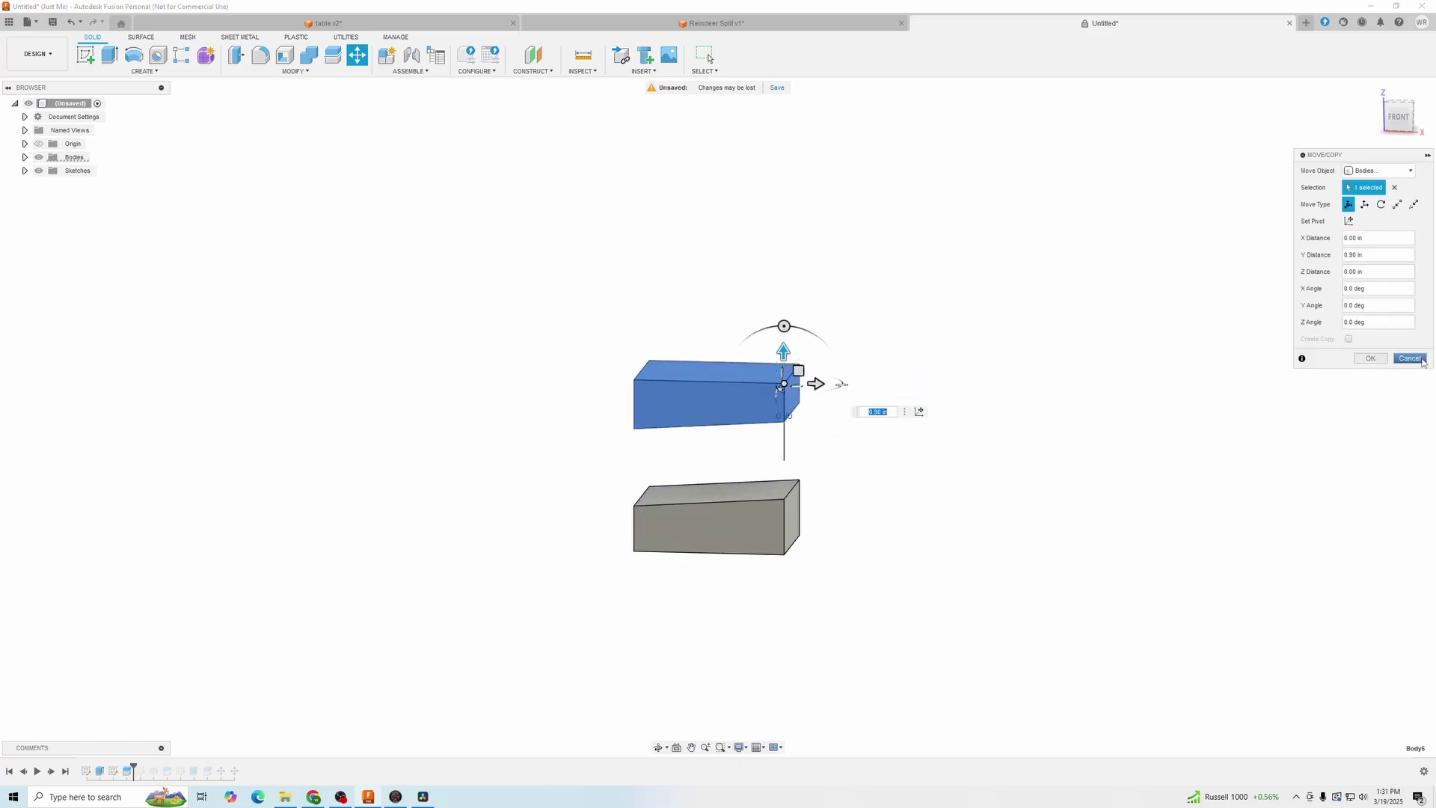
pyautogui.press('Escape')
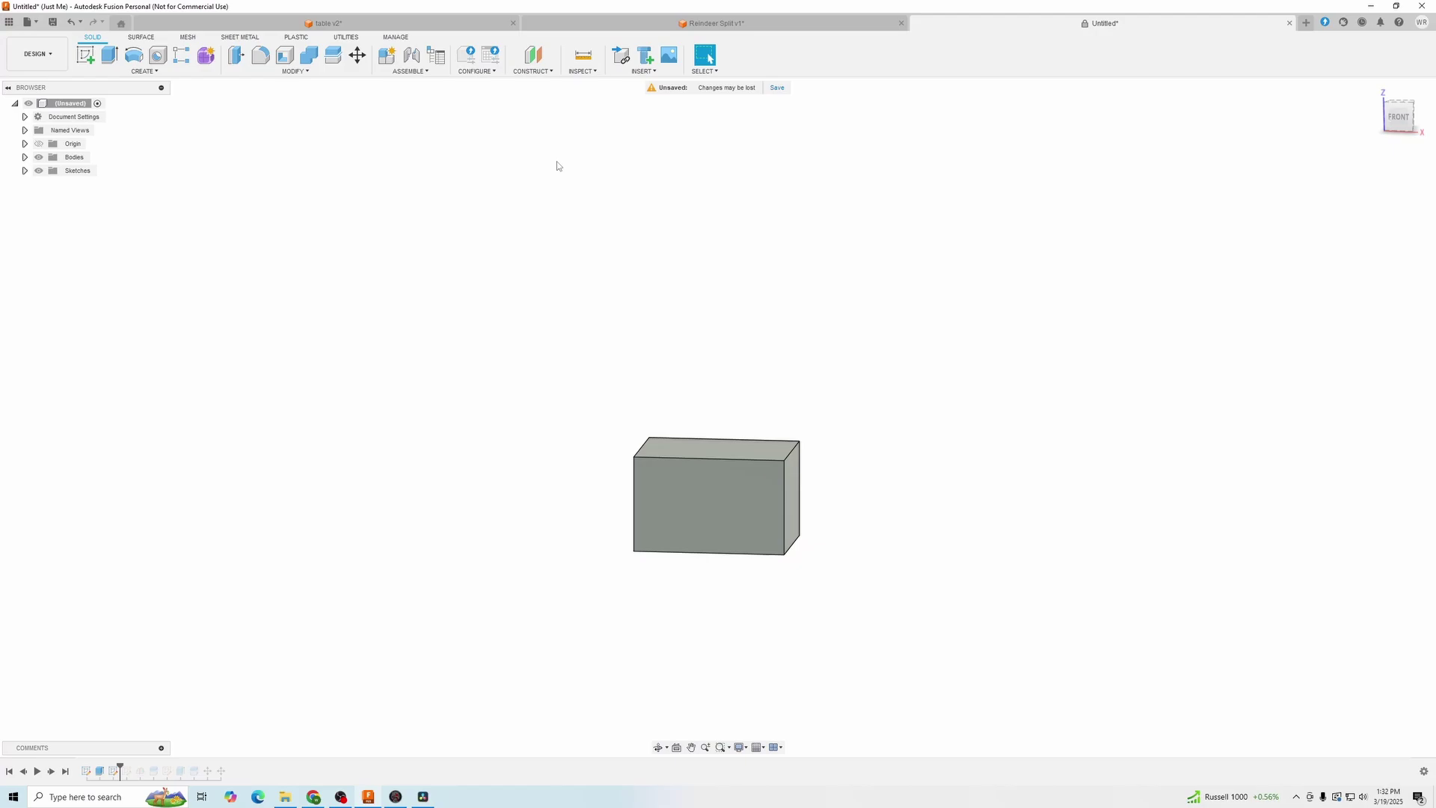
# Construct a midplane between the block's two opposite end faces
pyautogui.click(544, 72)
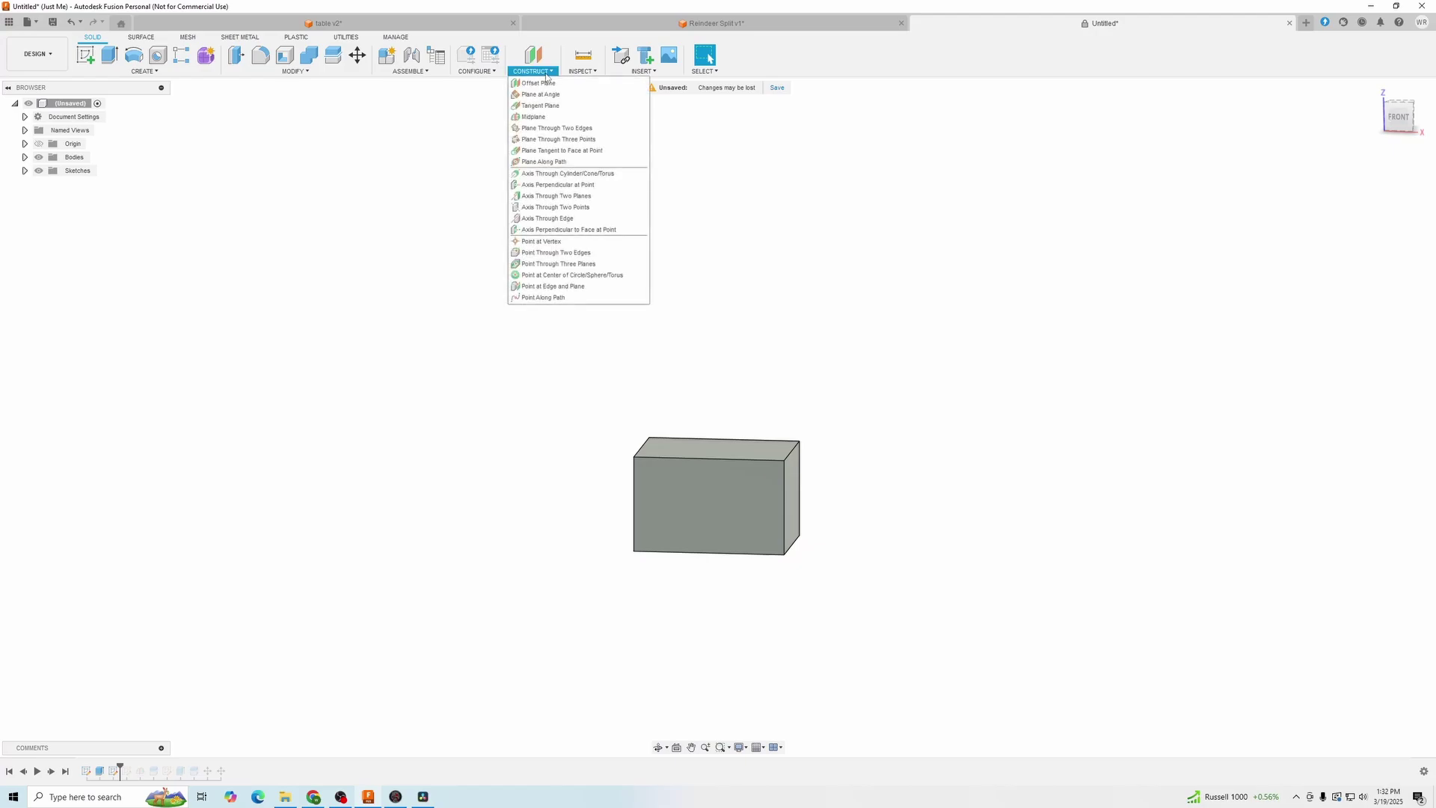
pyautogui.click(542, 117)
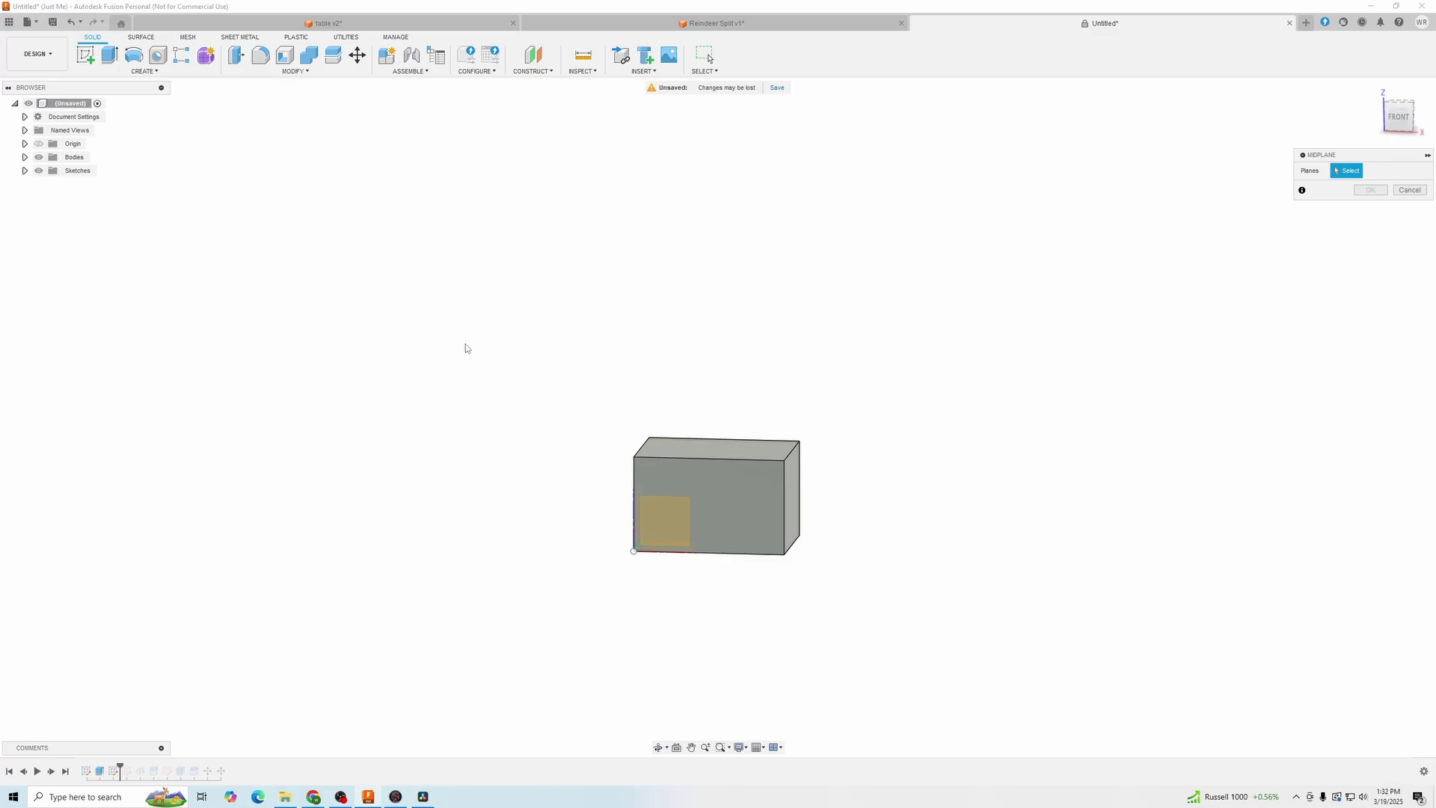
pyautogui.keyDown('shift'); pyautogui.moveTo(465, 343); pyautogui.dragTo(609, 474, button='middle'); pyautogui.keyUp('shift')
pyautogui.click(645, 490)
pyautogui.keyDown('shift'); pyautogui.moveTo(1043, 479); pyautogui.dragTo(827, 503, button='middle'); pyautogui.keyUp('shift')
pyautogui.click(778, 516)
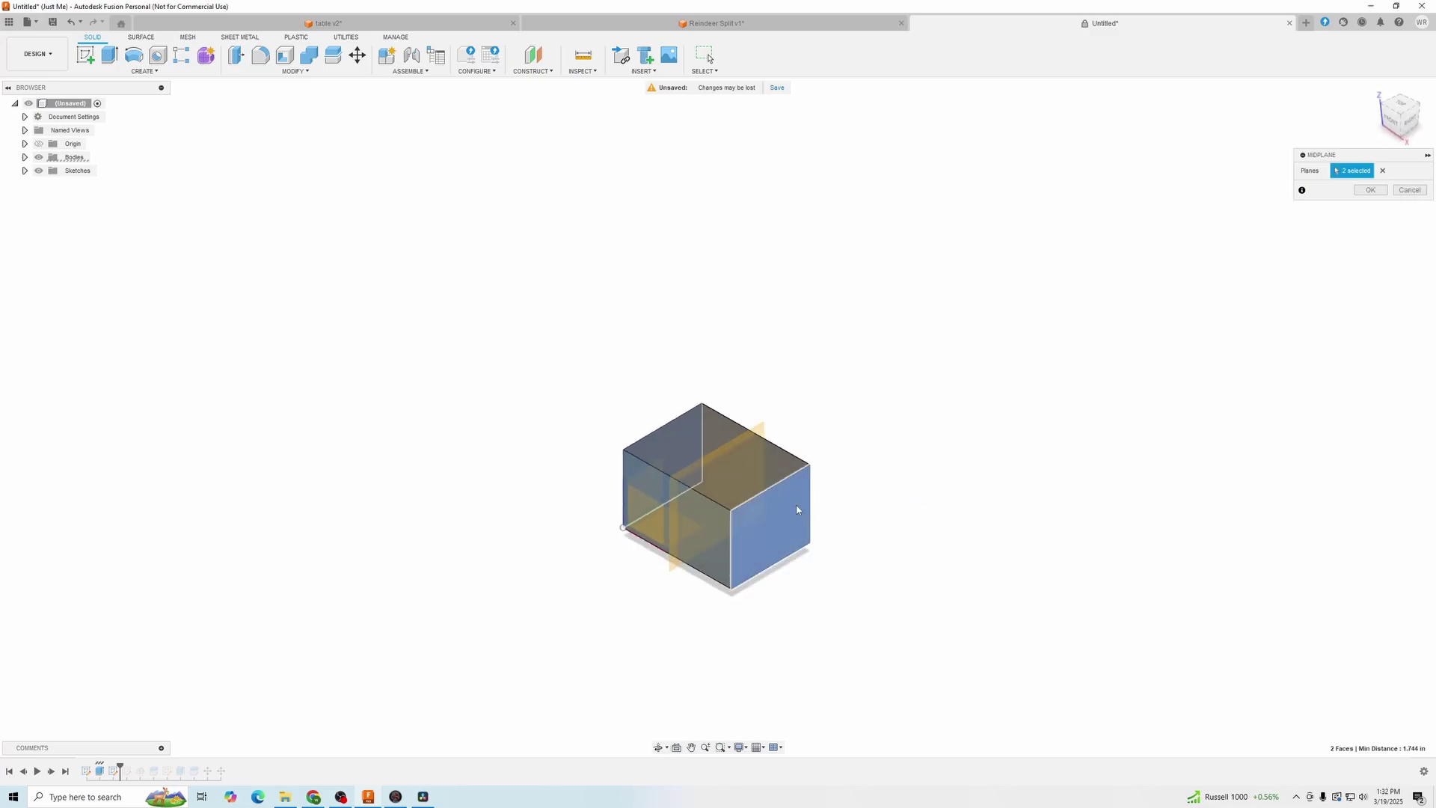
pyautogui.click(1365, 190)
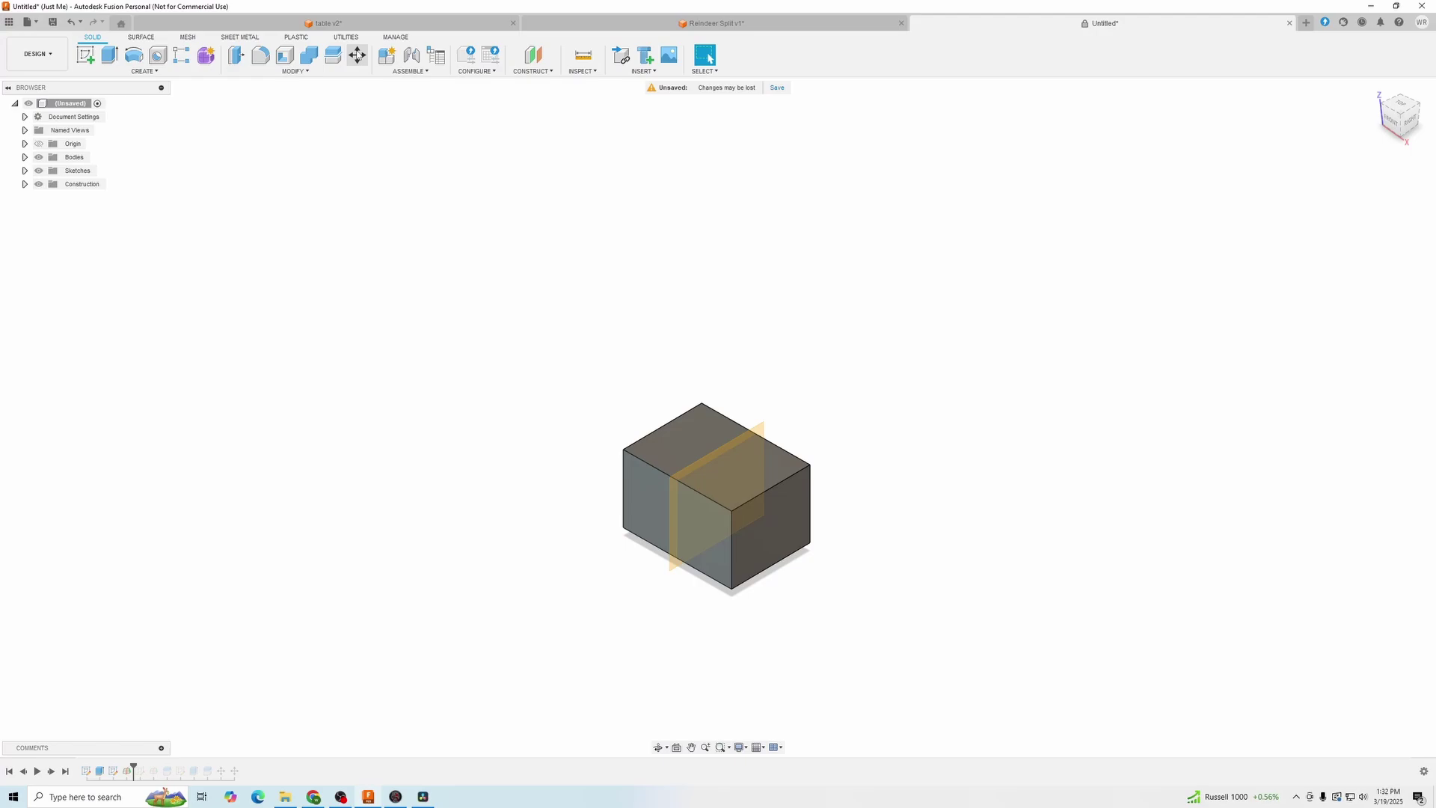
# Split the block body using the midplane as the splitting tool
pyautogui.click(336, 61)
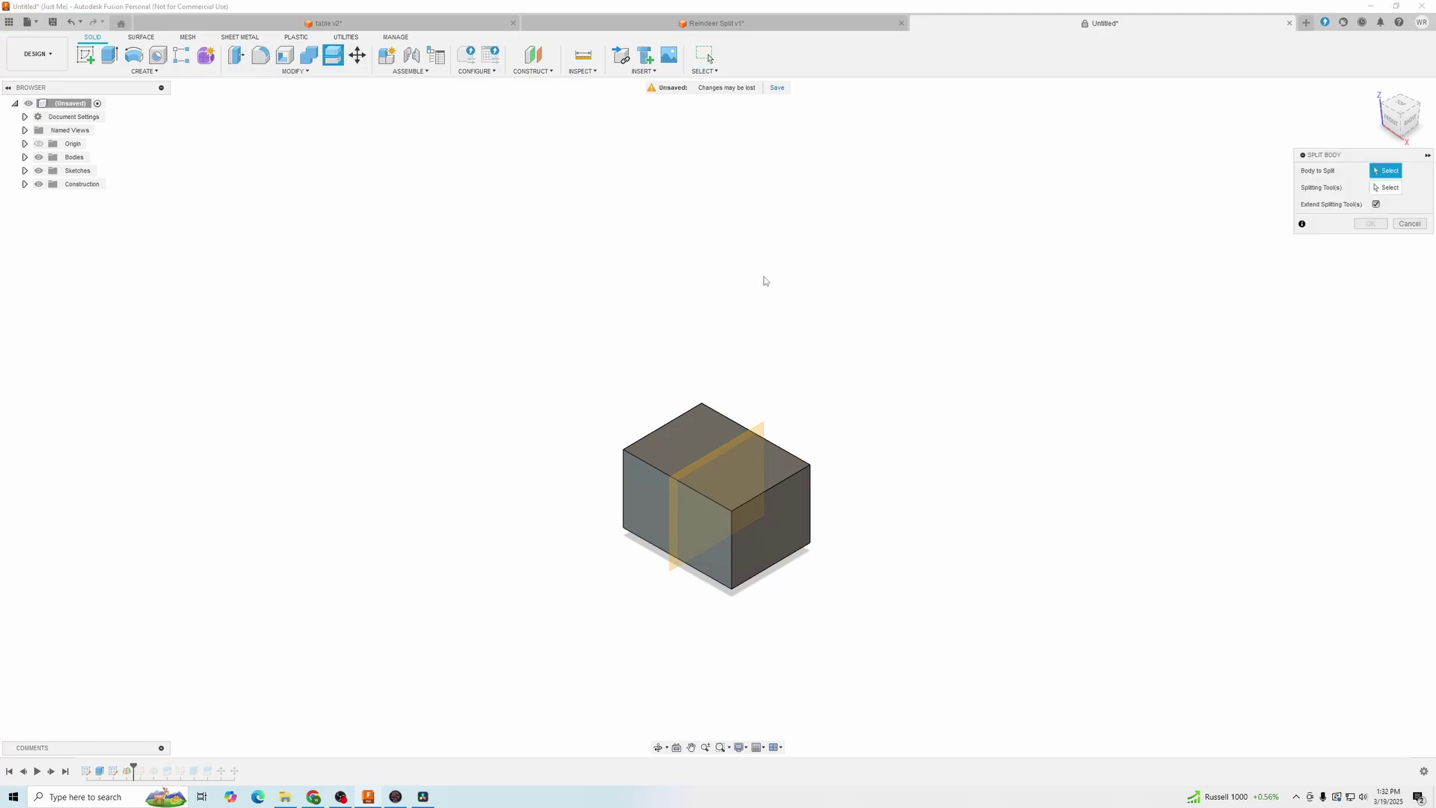
pyautogui.click(773, 502)
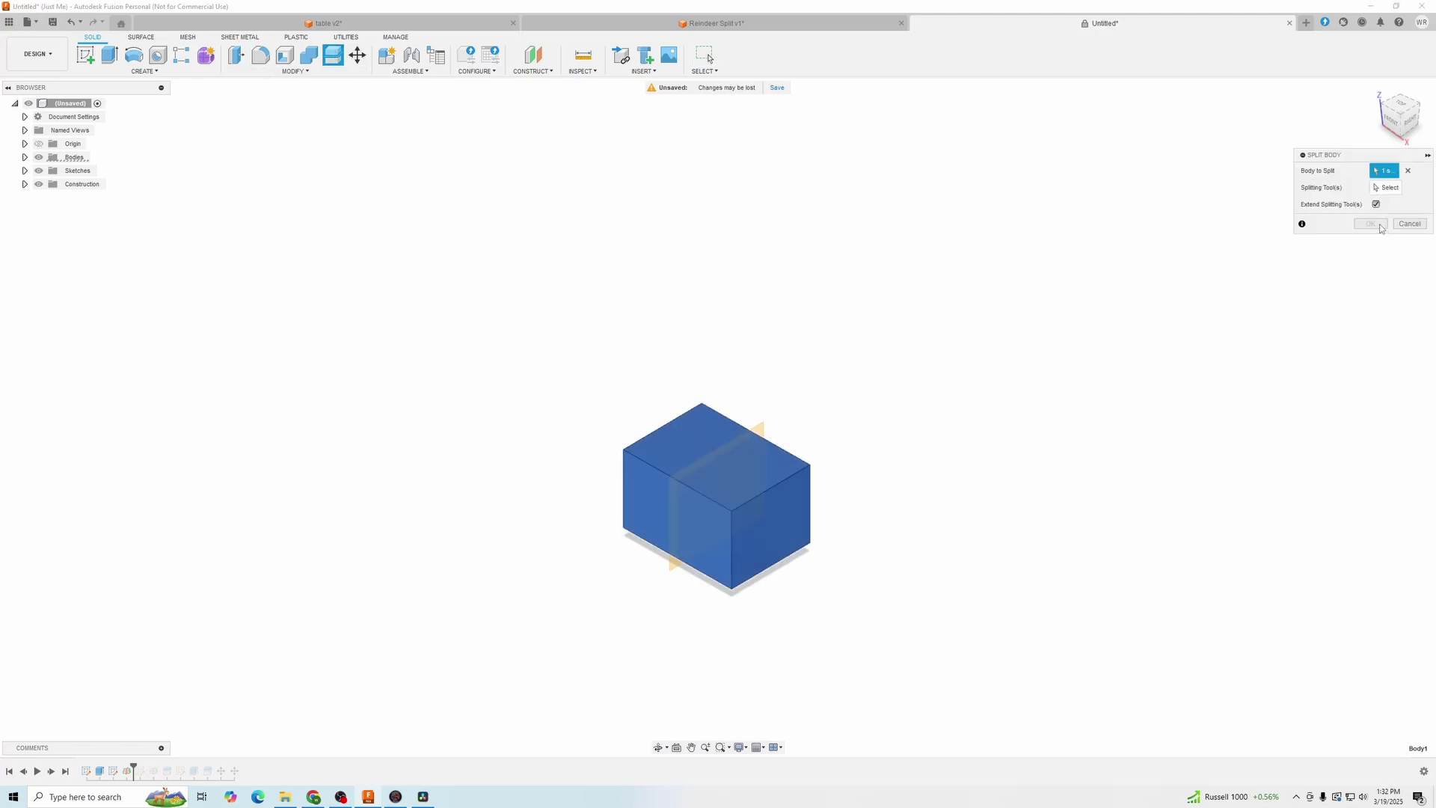
pyautogui.click(1383, 189)
pyautogui.scroll(3, 793, 446)
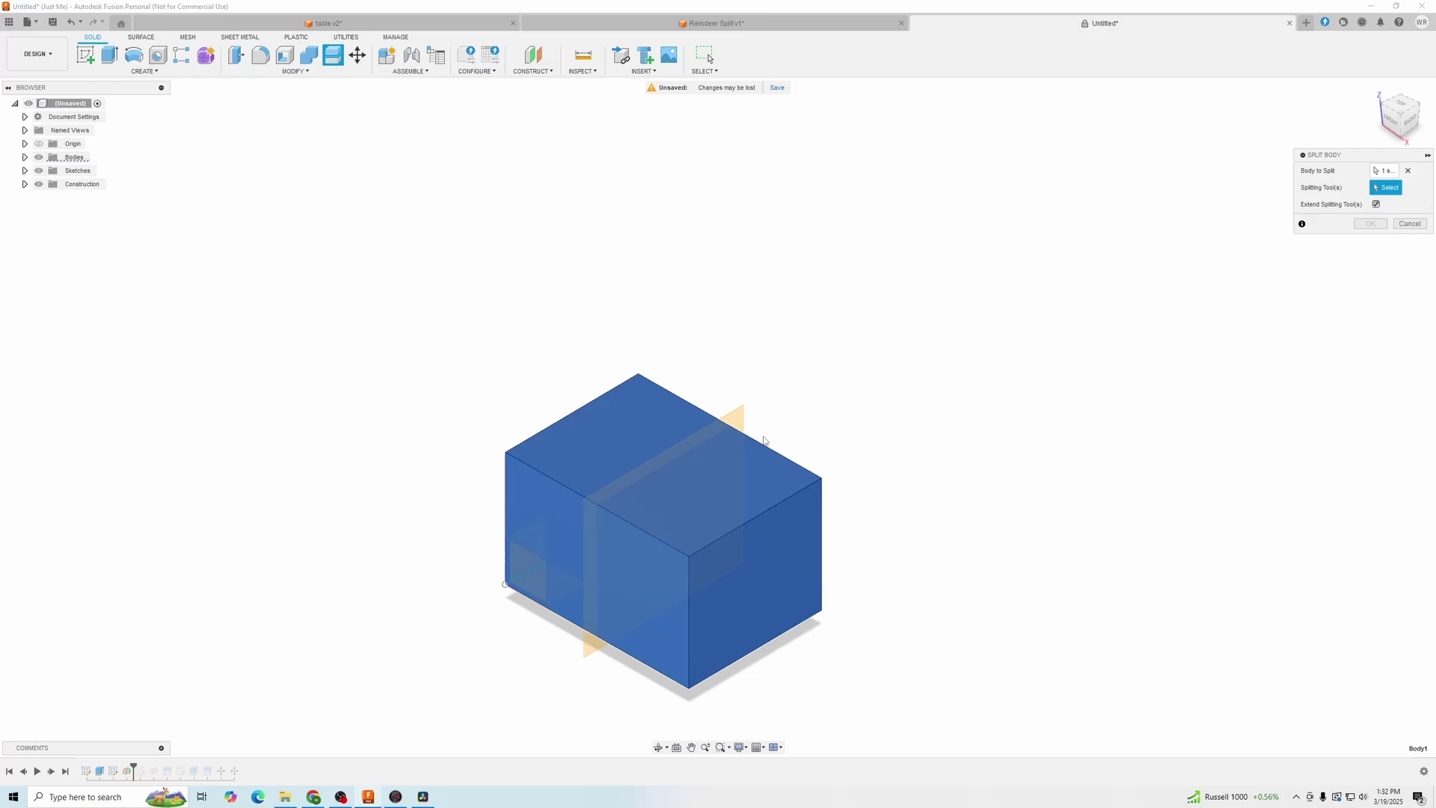
pyautogui.click(740, 416)
pyautogui.click(1370, 207)
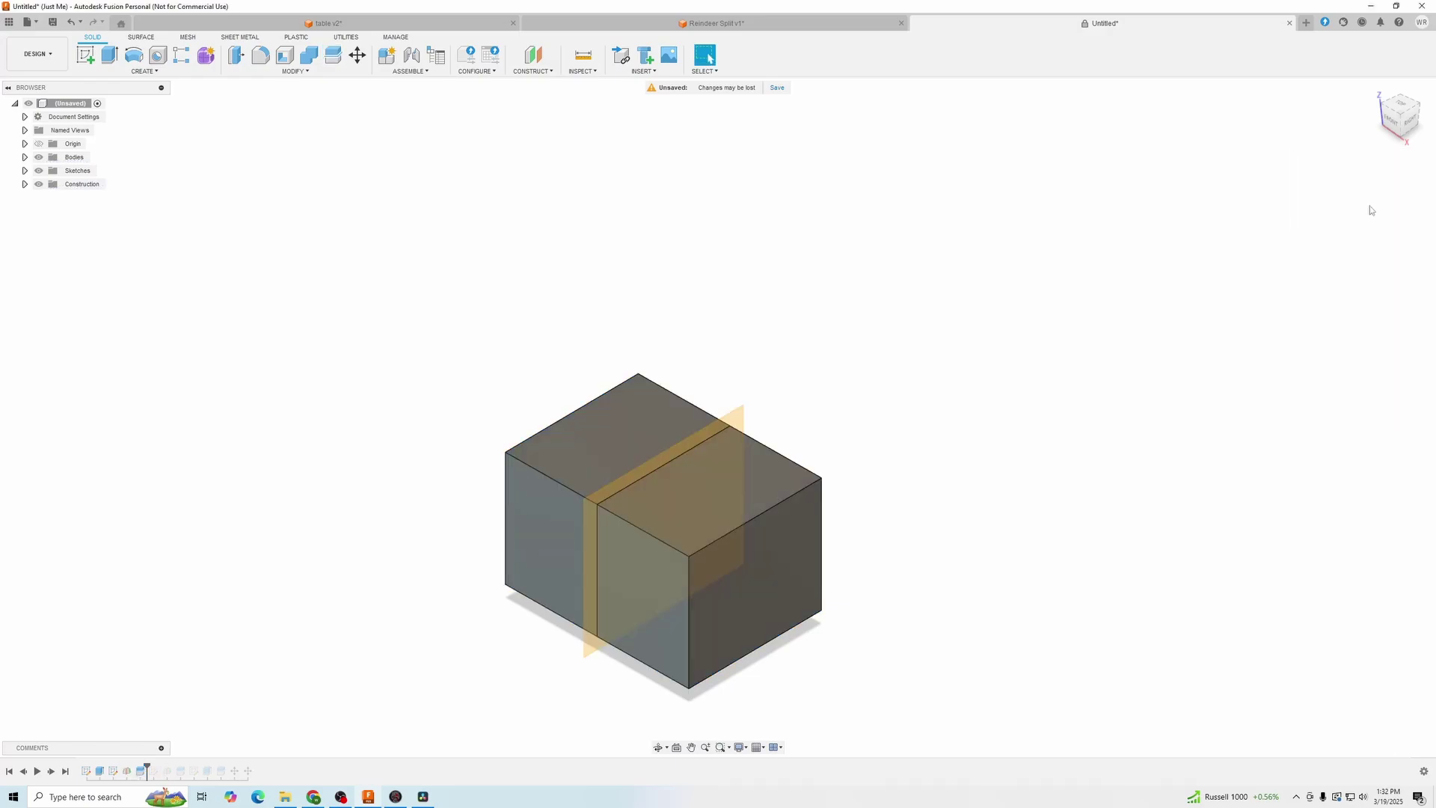
# Start a sketch on the block's front face and draw a rectangle of about 1.47 sq in beside the block's left side
pyautogui.scroll(-3, 952, 456)
pyautogui.keyDown('shift'); pyautogui.moveTo(952, 455); pyautogui.dragTo(1003, 471, button='middle'); pyautogui.keyUp('shift')
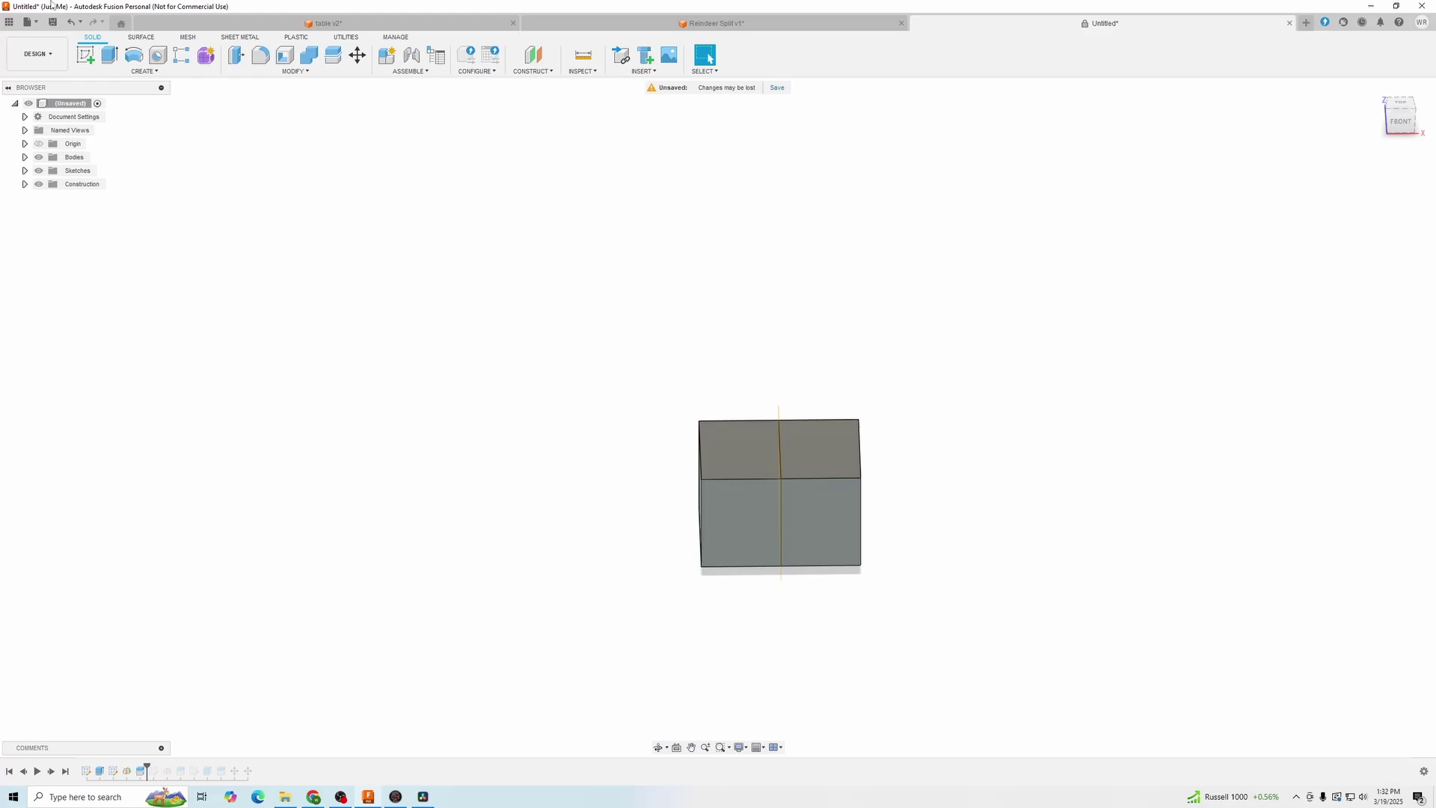
pyautogui.click(96, 54)
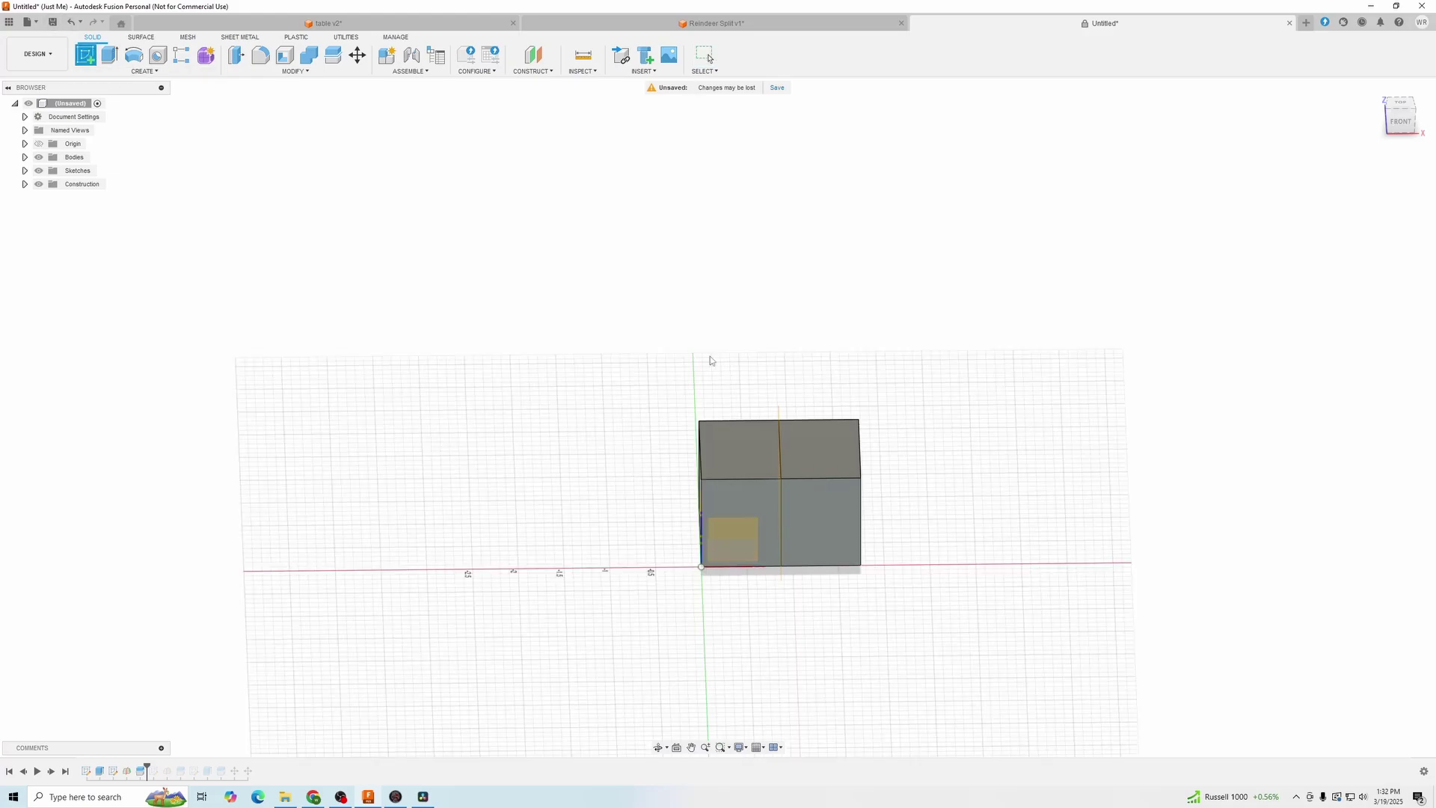
pyautogui.click(759, 505)
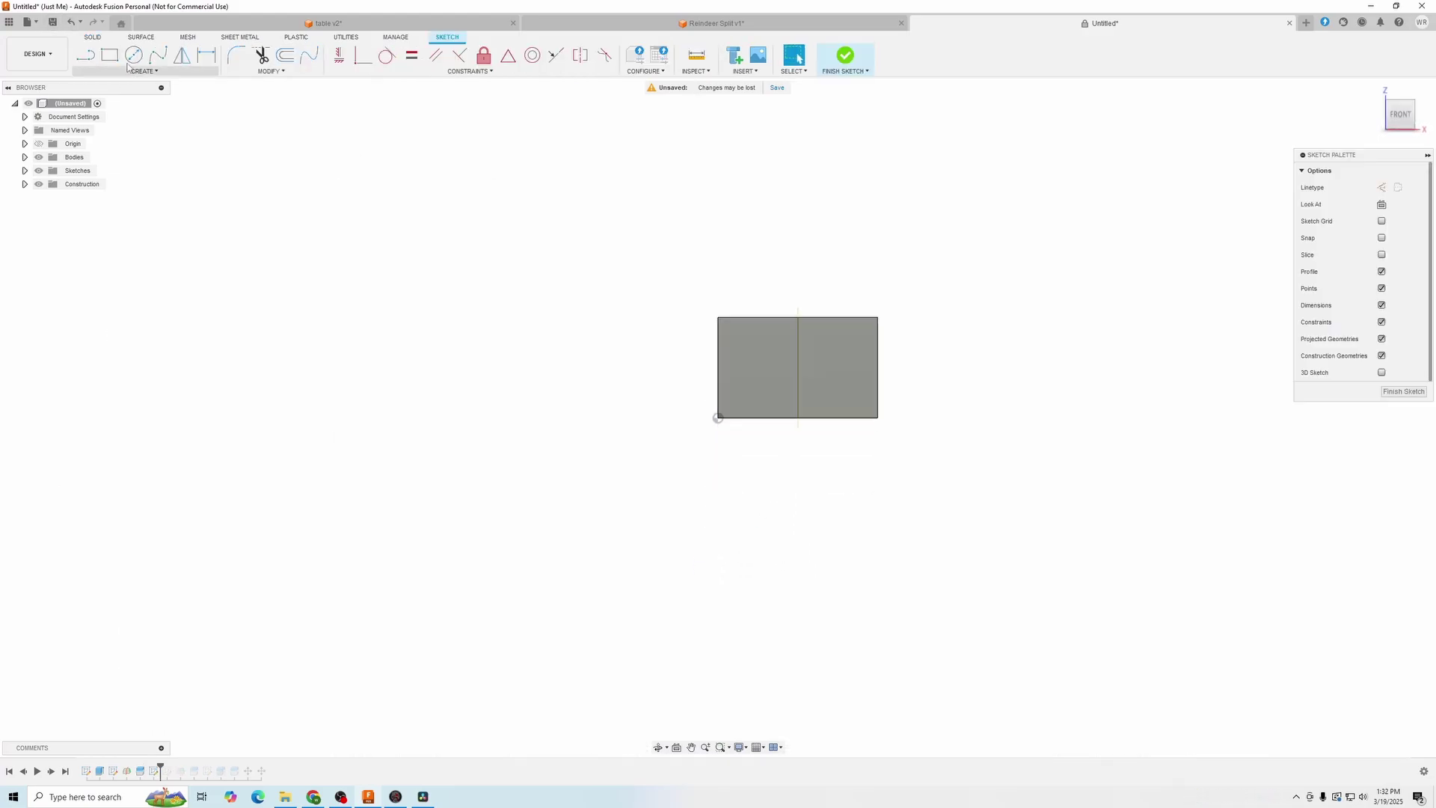
pyautogui.press('r')
pyautogui.click(617, 416)
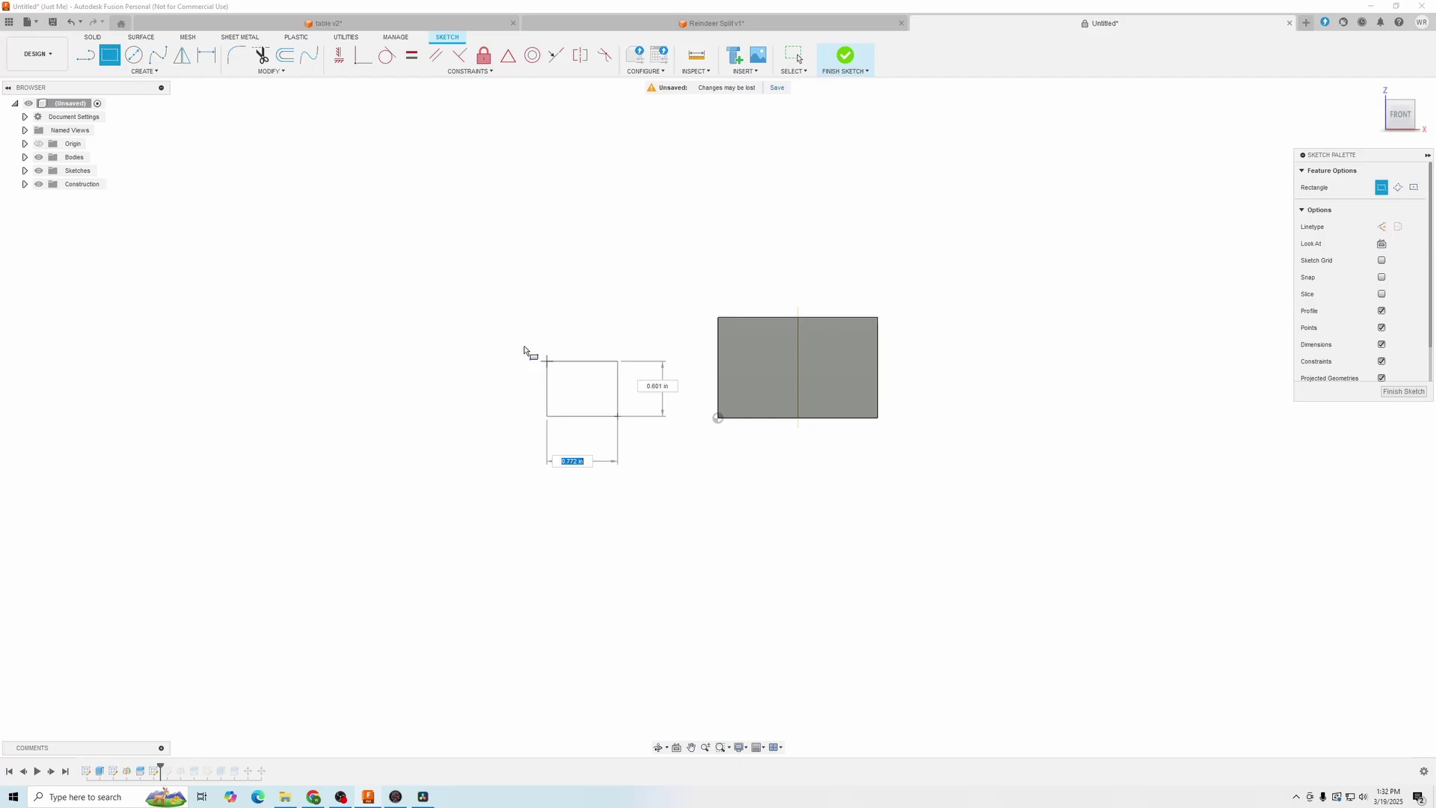
pyautogui.click(451, 341)
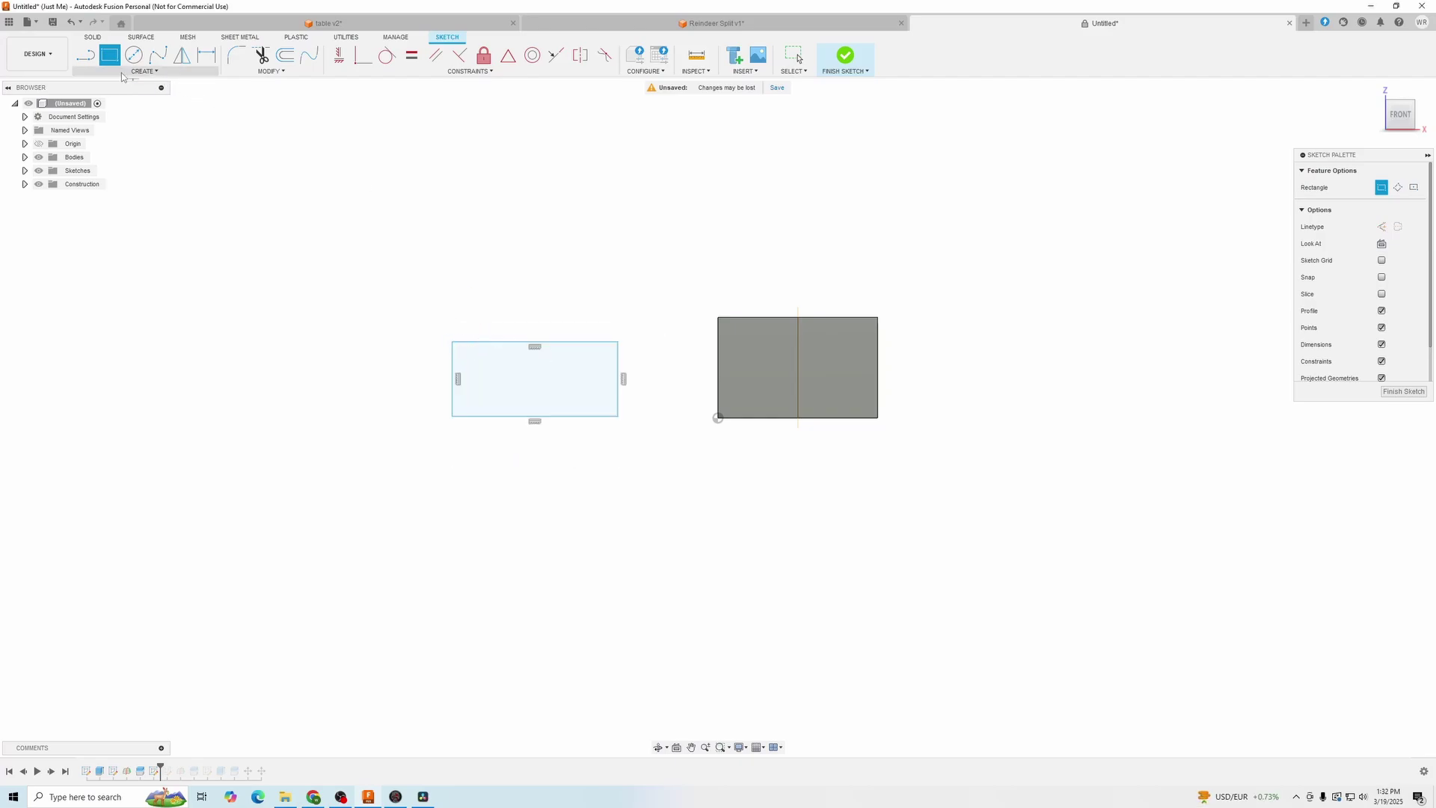
# Extrude the rectangle by -1.30 in as a new body
pyautogui.click(93, 37)
pyautogui.click(109, 55)
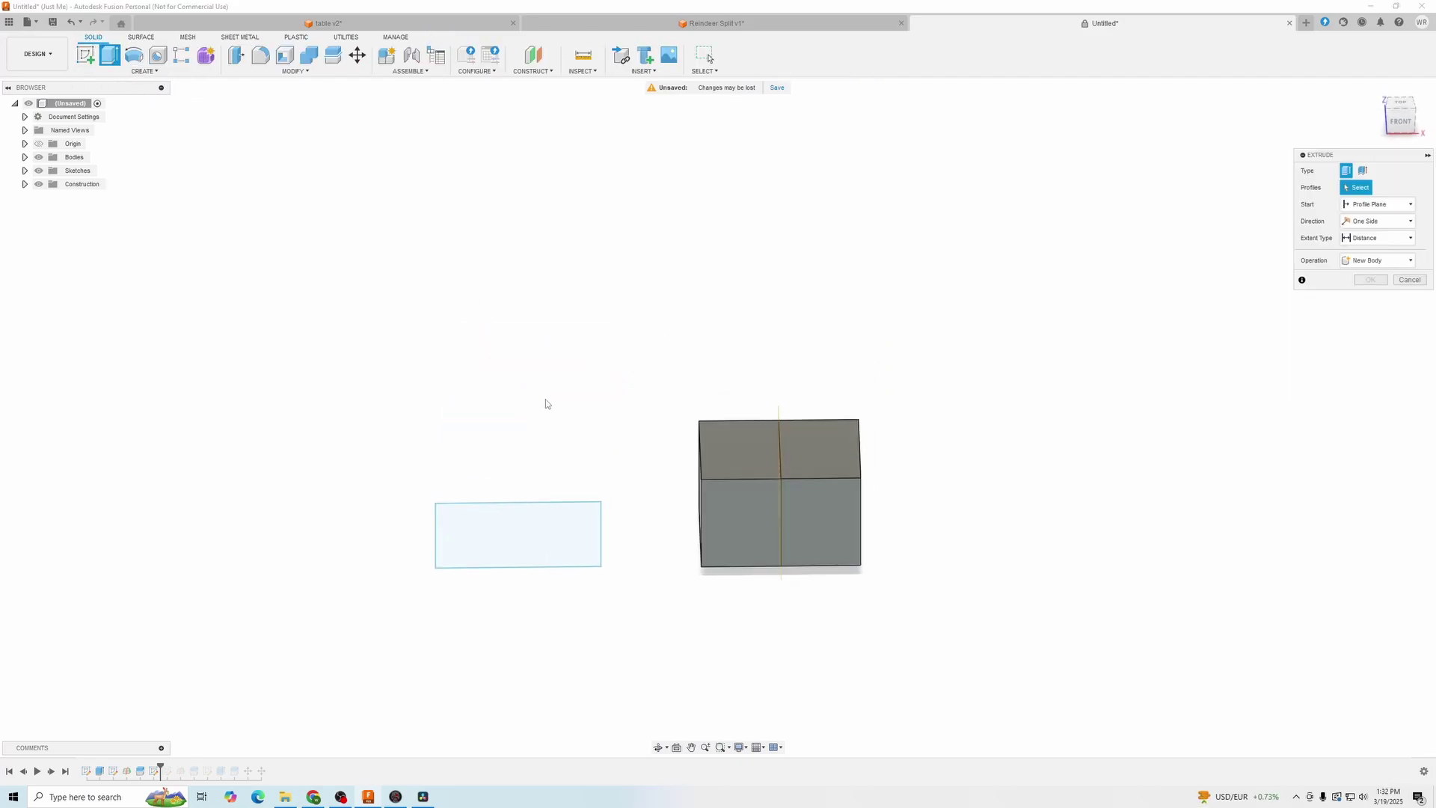
pyautogui.keyDown('shift'); pyautogui.moveTo(548, 404); pyautogui.dragTo(545, 529, button='middle'); pyautogui.keyUp('shift')
pyautogui.click(545, 529)
pyautogui.moveTo(521, 544); pyautogui.dragTo(541, 453)
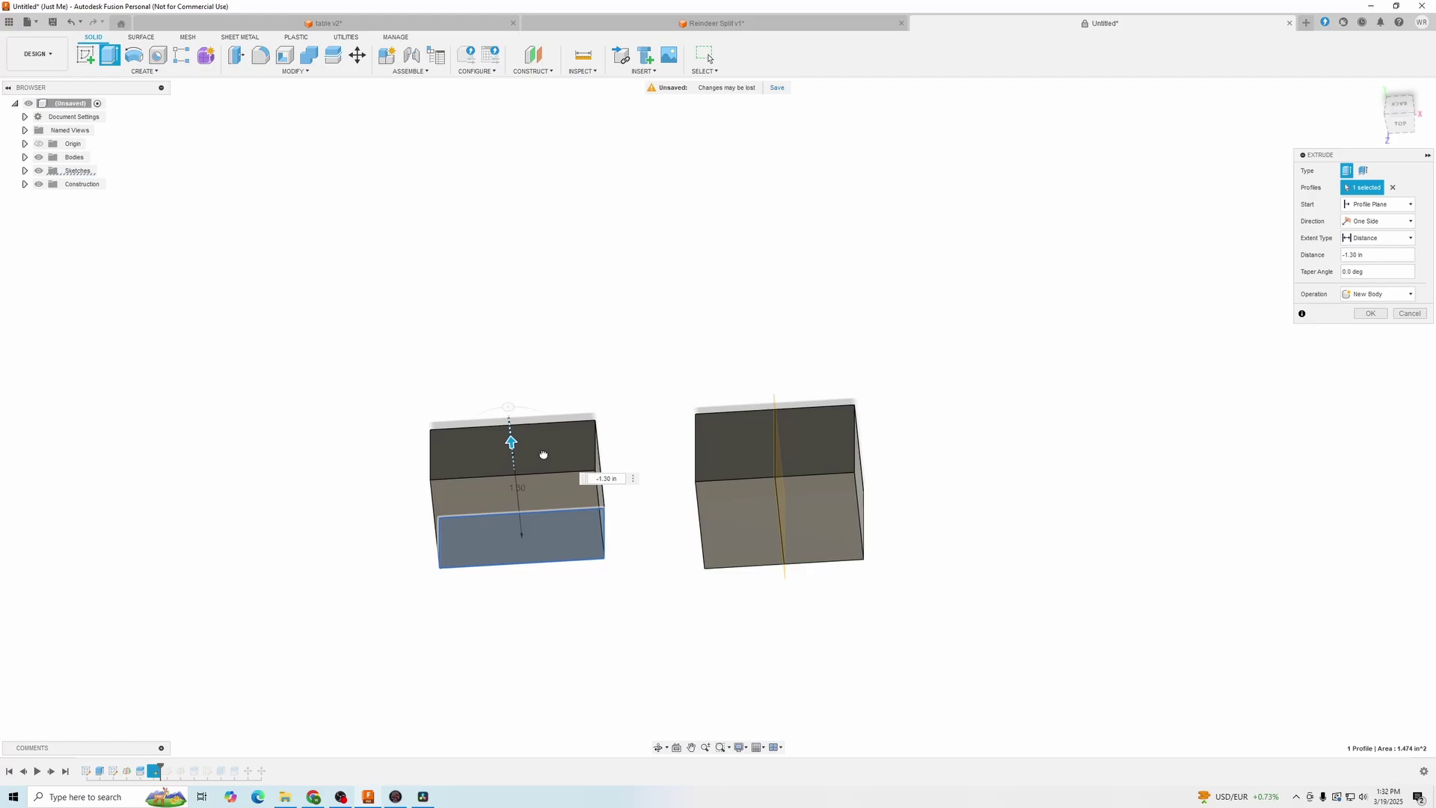
pyautogui.keyDown('shift'); pyautogui.moveTo(559, 479); pyautogui.dragTo(604, 347, button='middle'); pyautogui.keyUp('shift')
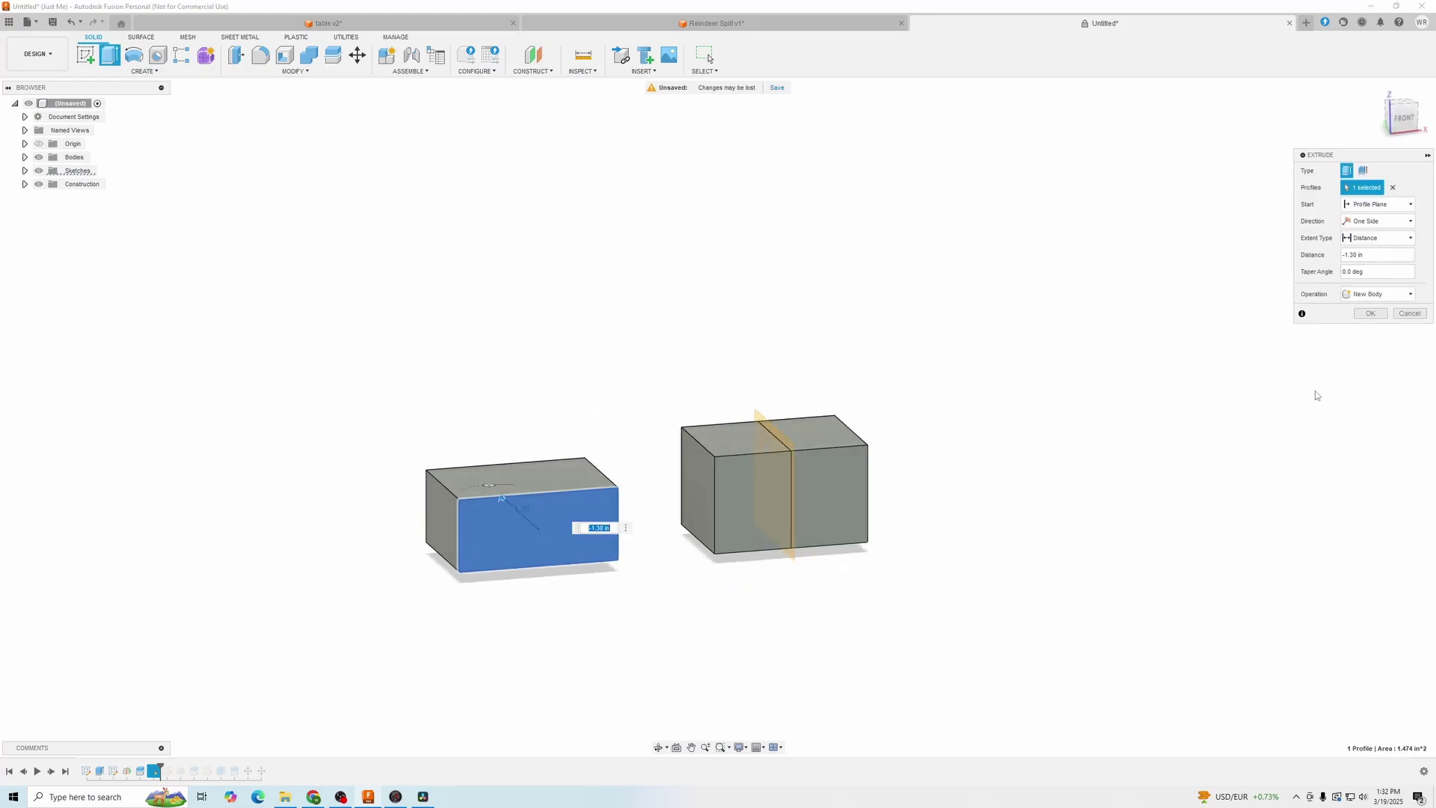
pyautogui.click(1370, 313)
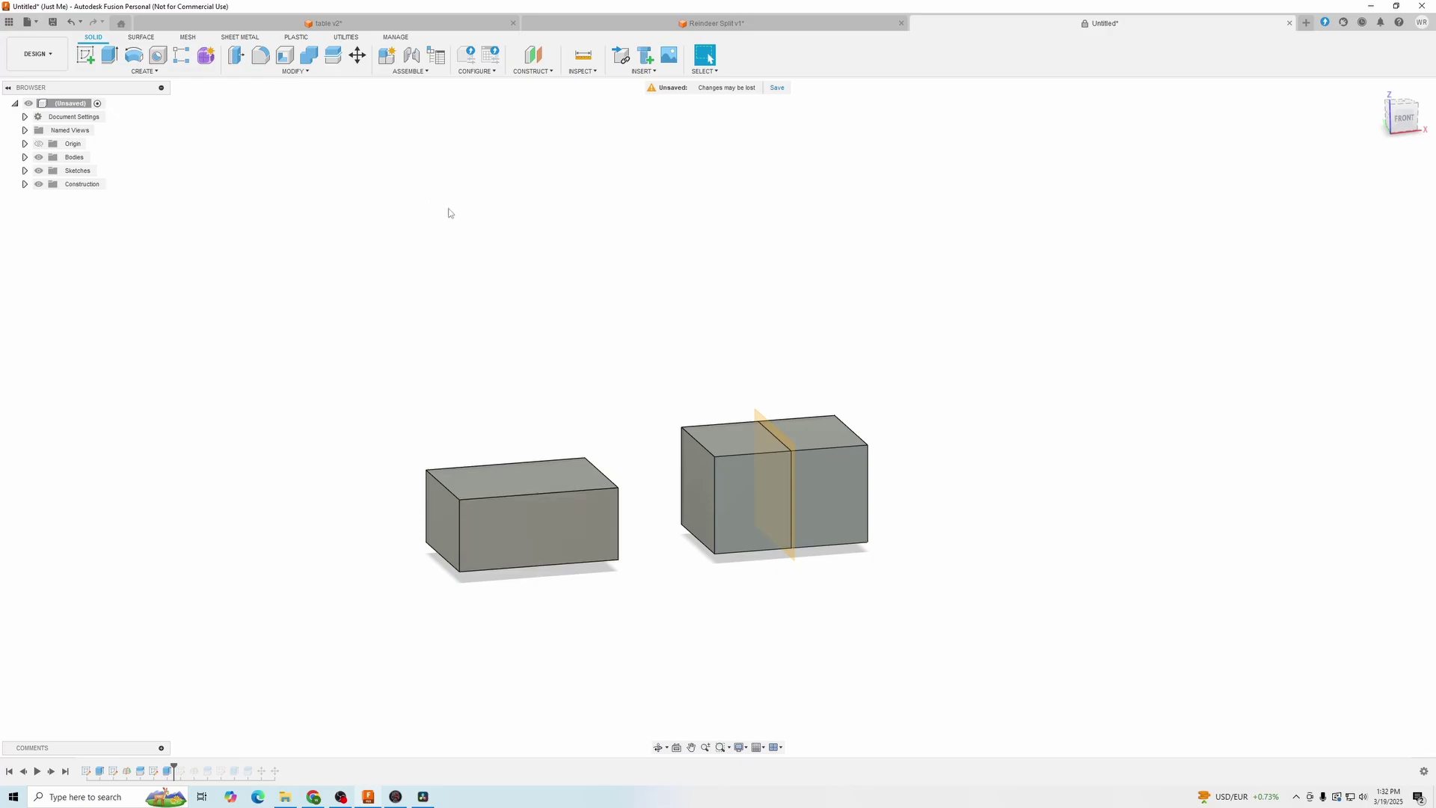
# Split the left half of the divided block with Split Body, using the separate block's top face as the splitting tool
pyautogui.click(332, 54)
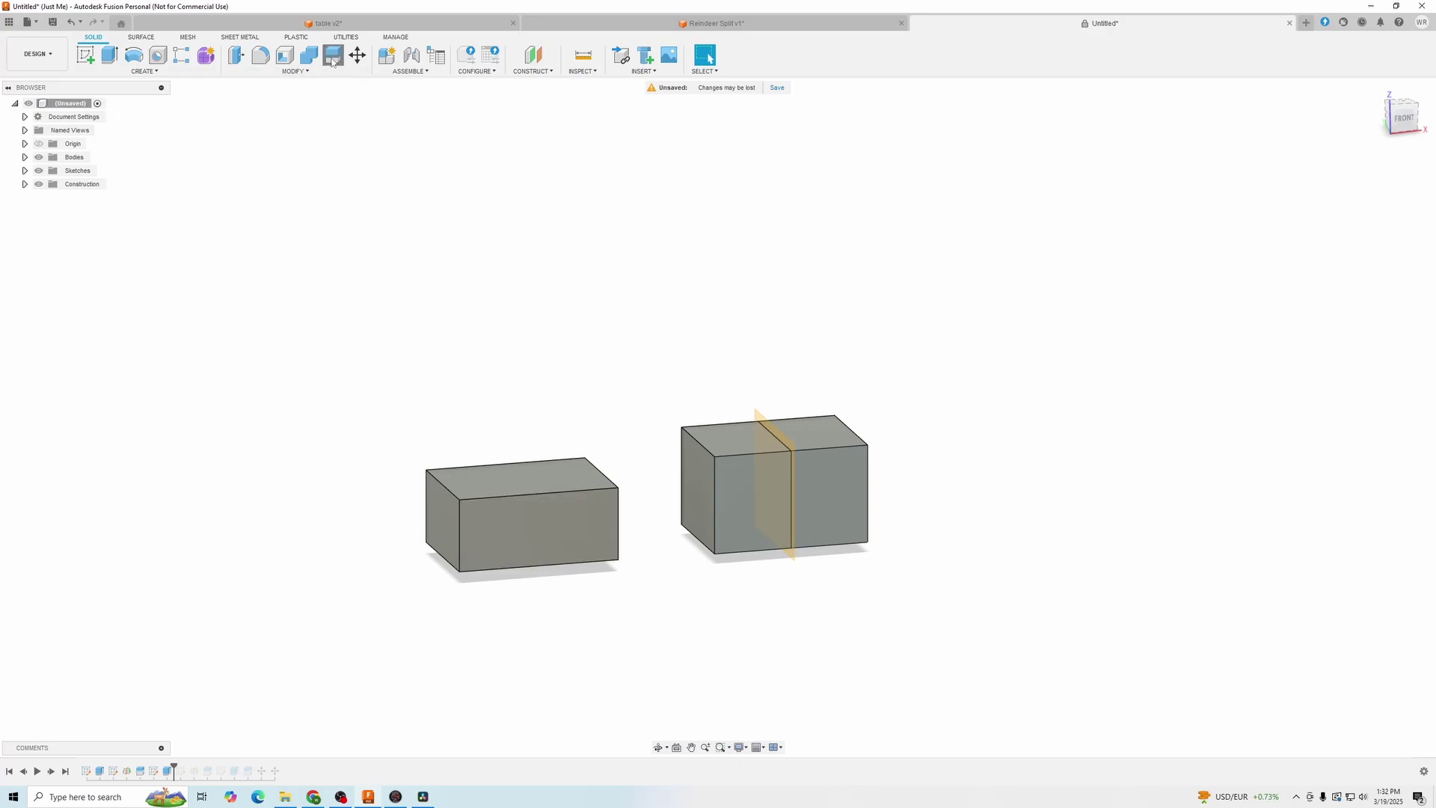
pyautogui.click(553, 479)
pyautogui.click(554, 479)
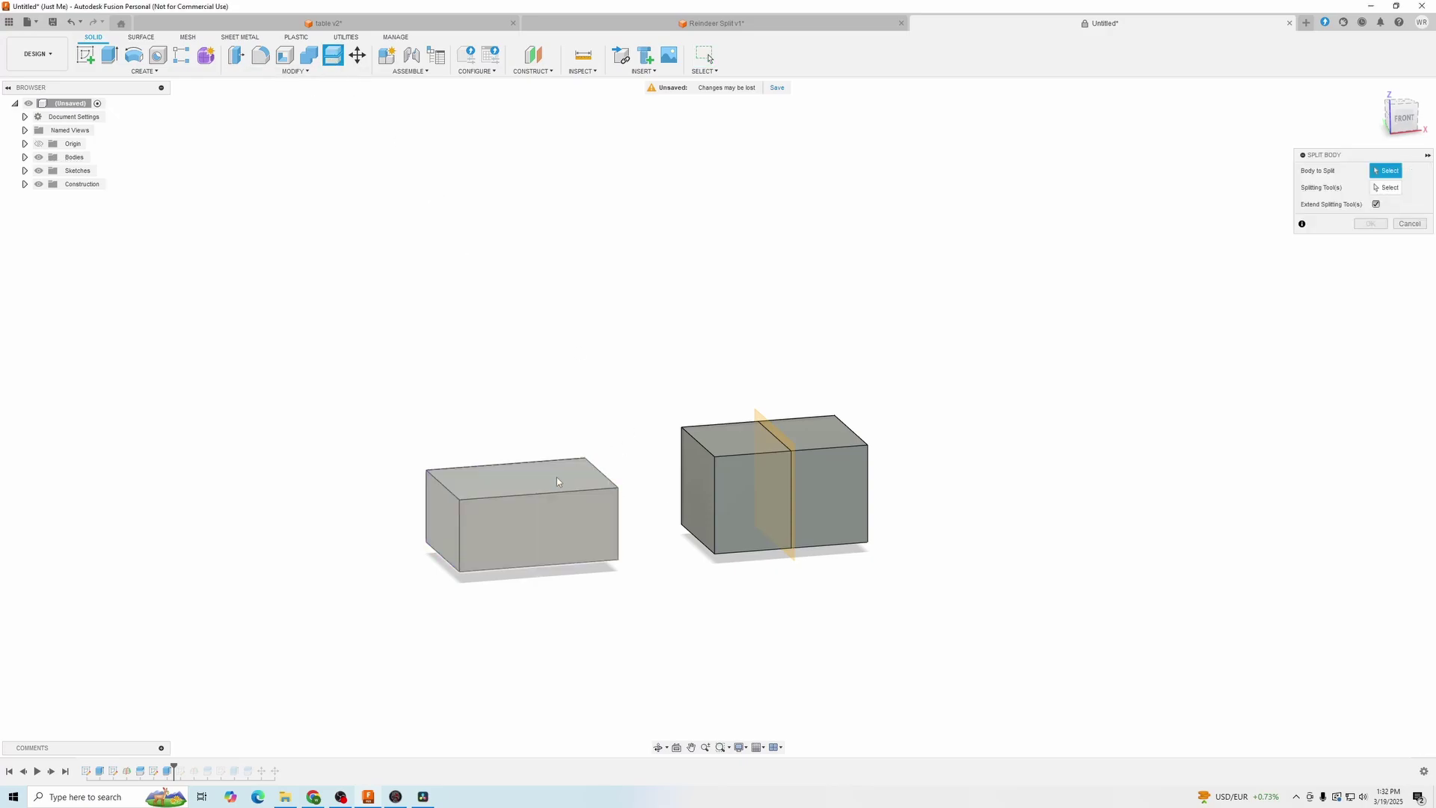
pyautogui.click(748, 505)
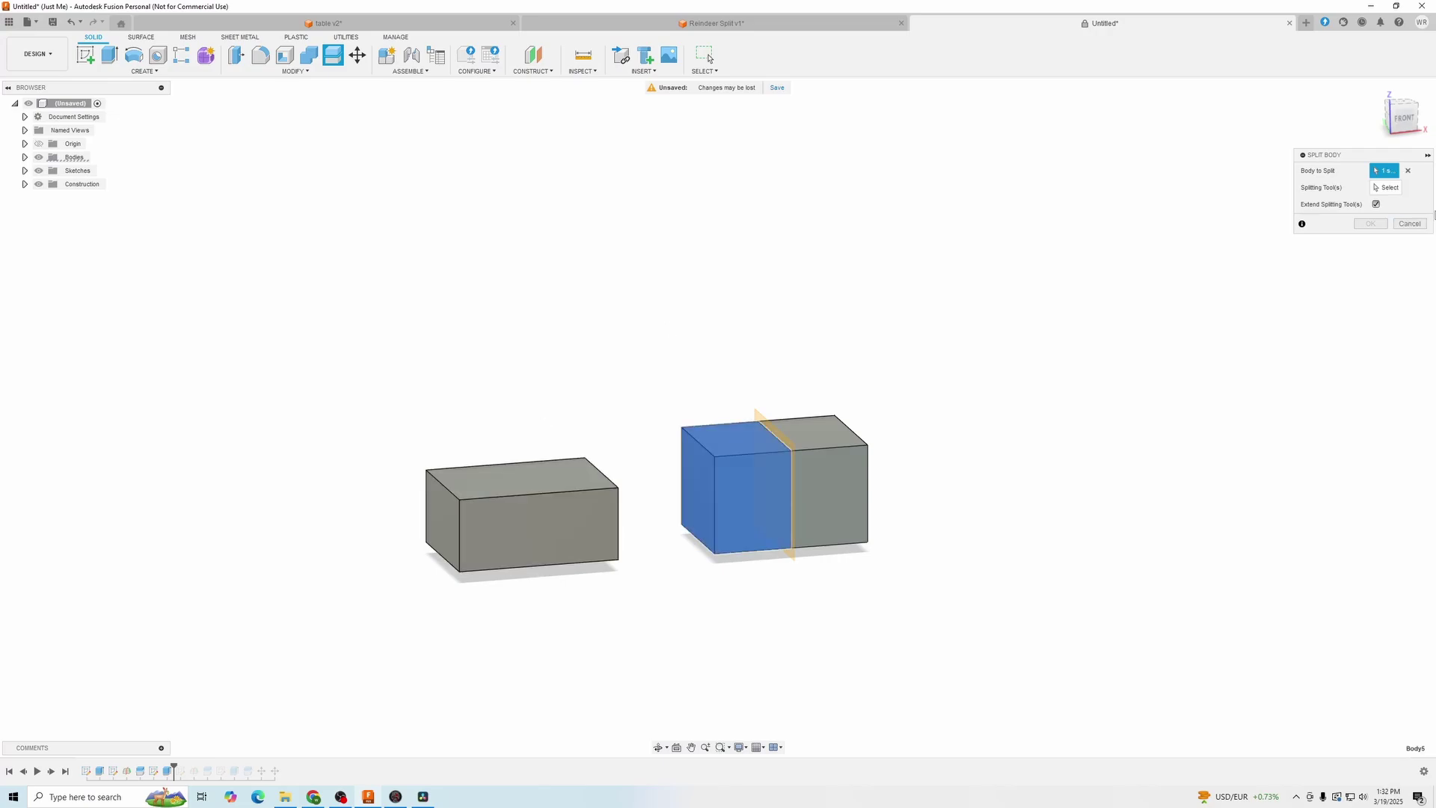
pyautogui.click(1389, 189)
pyautogui.click(572, 482)
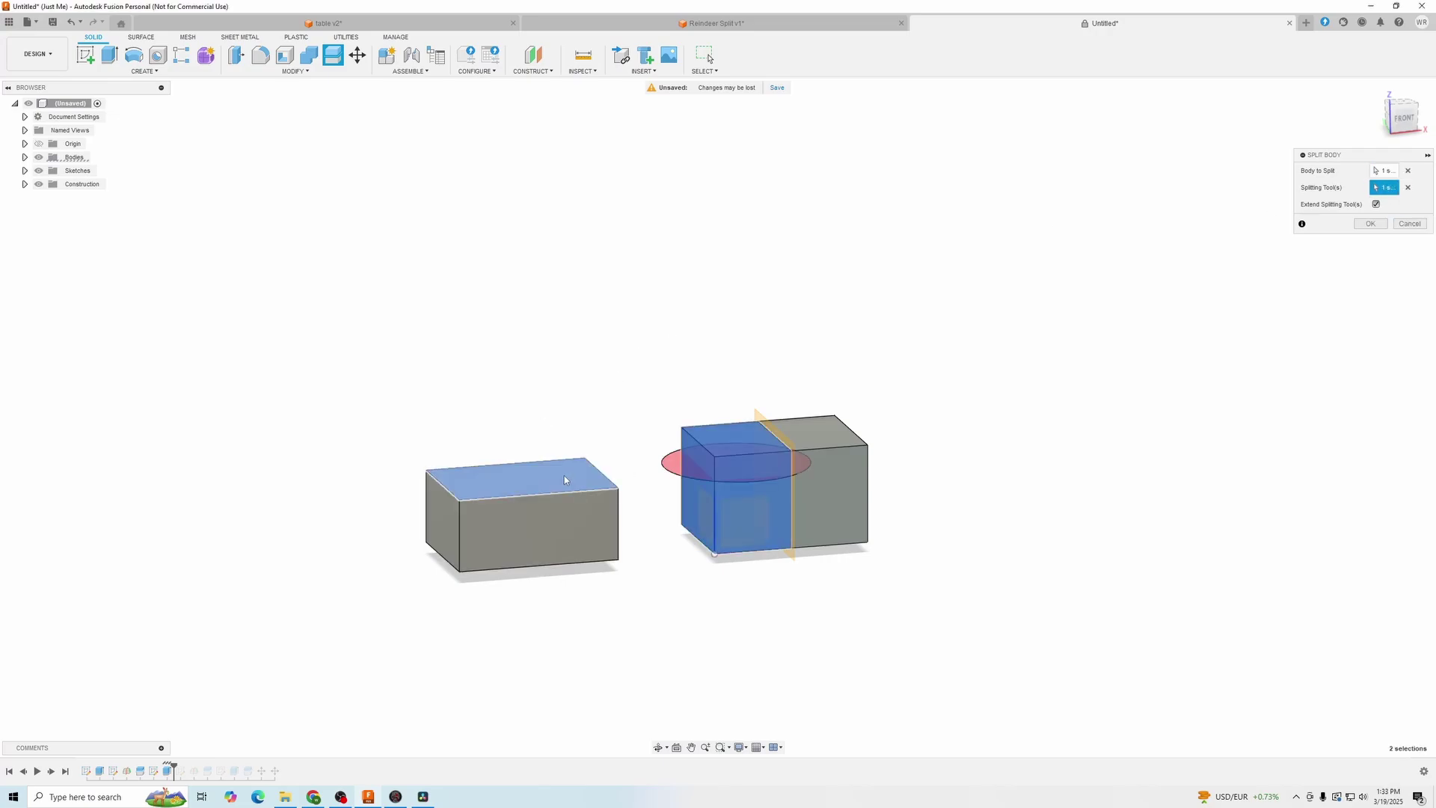
pyautogui.keyDown('shift'); pyautogui.moveTo(856, 460); pyautogui.dragTo(812, 550, button='middle'); pyautogui.keyUp('shift')
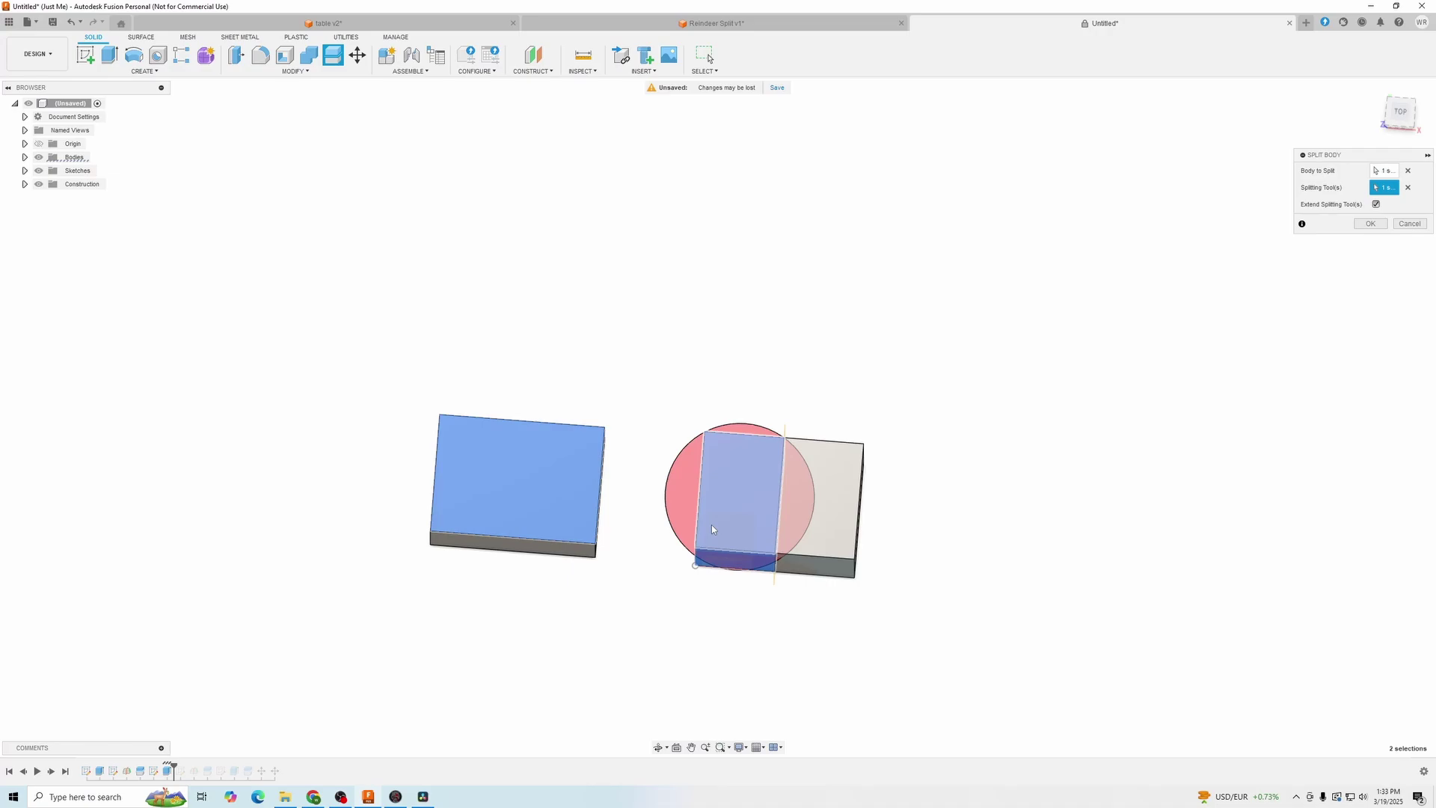
pyautogui.click(1369, 224)
pyautogui.keyDown('shift'); pyautogui.moveTo(1233, 294); pyautogui.dragTo(755, 507, button='middle'); pyautogui.keyUp('shift')
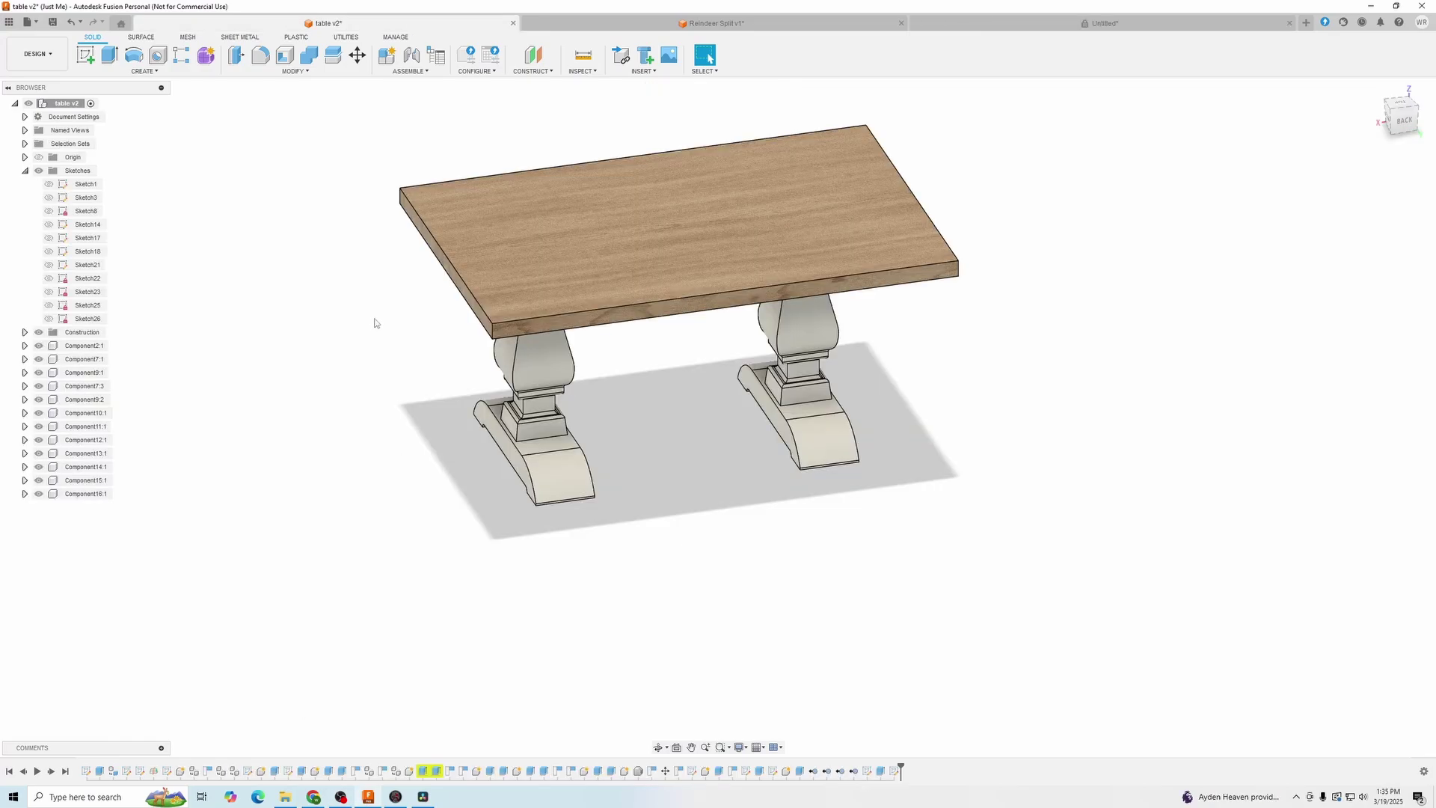
# In the table v2 design, hide every component except the foot, Component2, and show Sketch26 with its parallel lines
pyautogui.scroll(2, 398, 388)
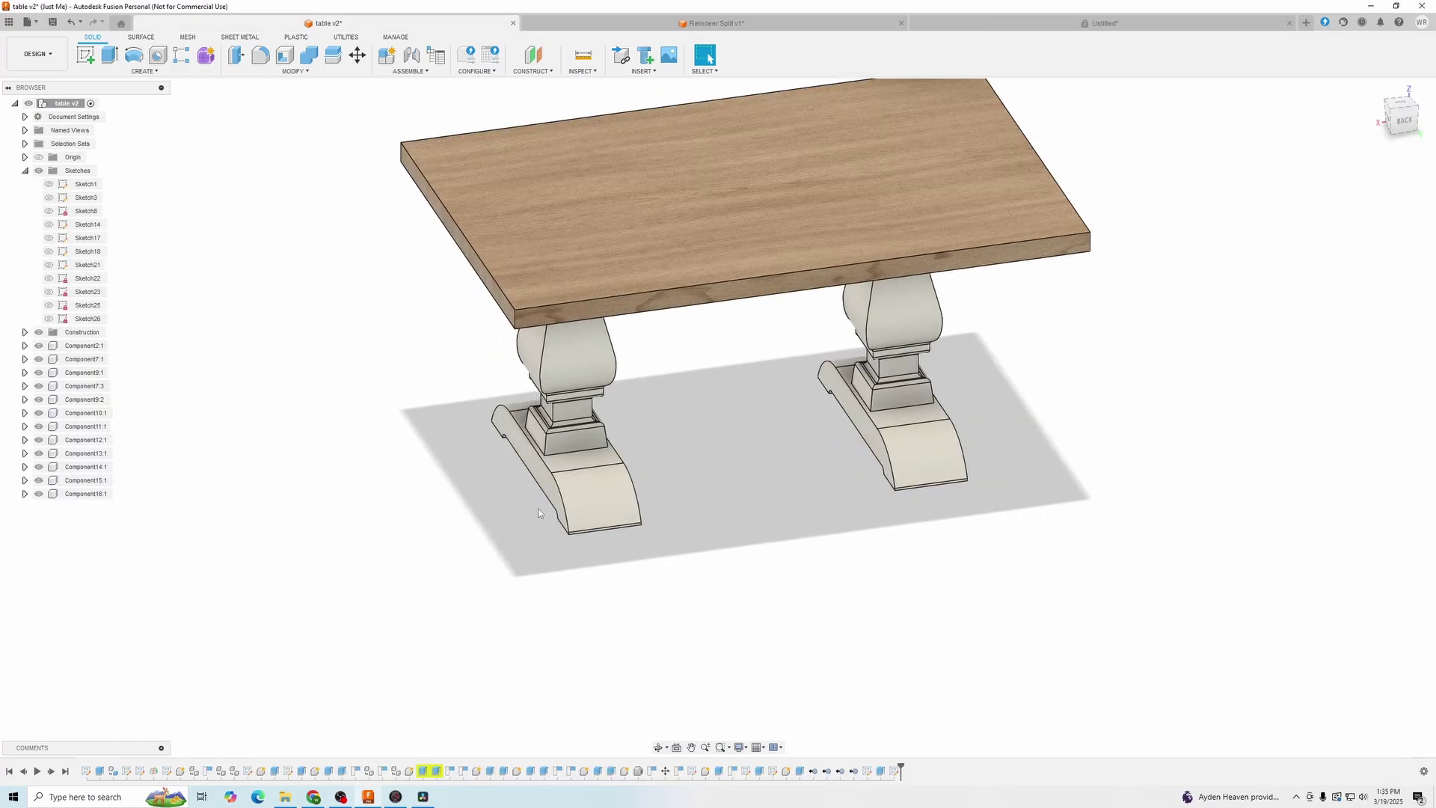
pyautogui.scroll(3, 629, 508)
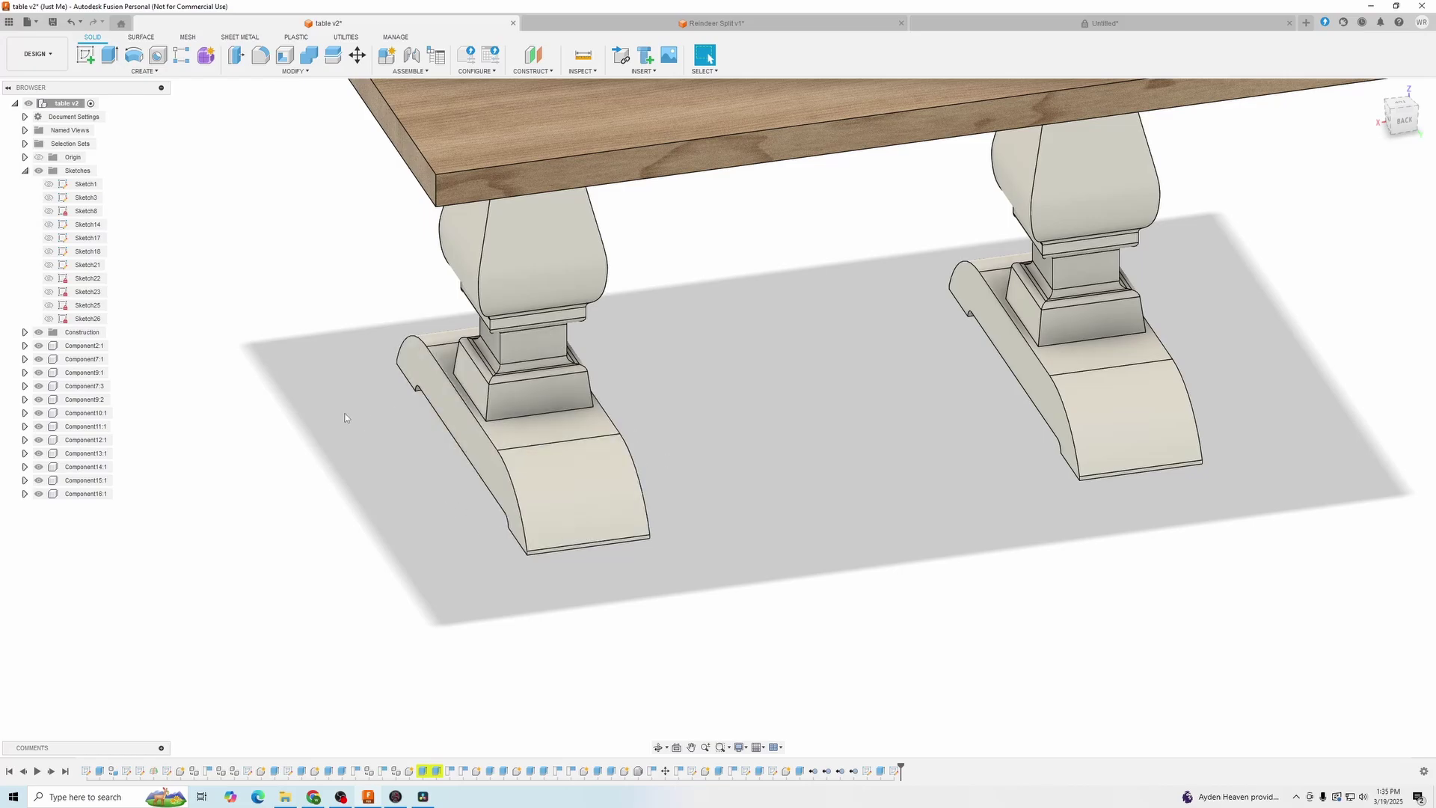
pyautogui.click(38, 358)
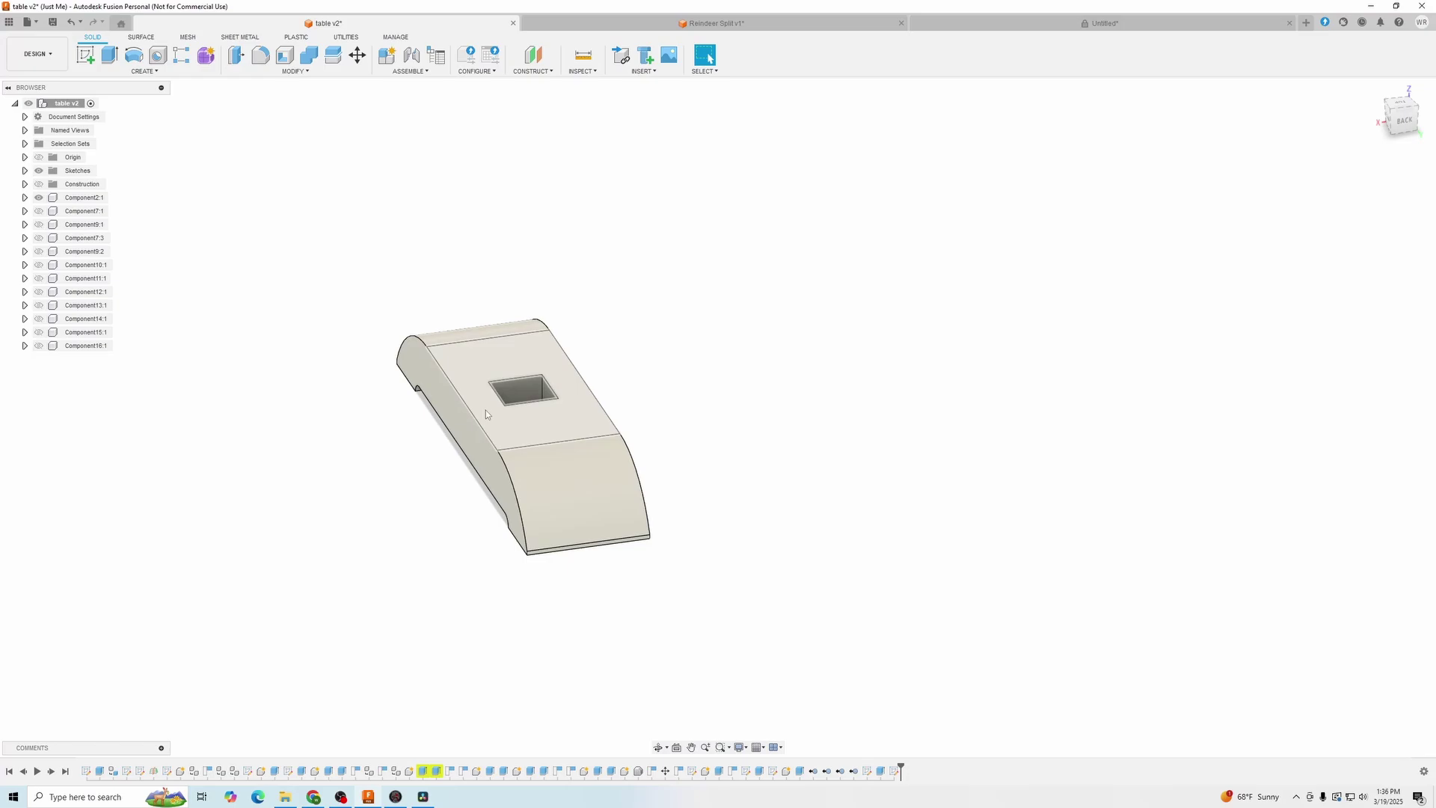
pyautogui.click(25, 170)
pyautogui.click(48, 318)
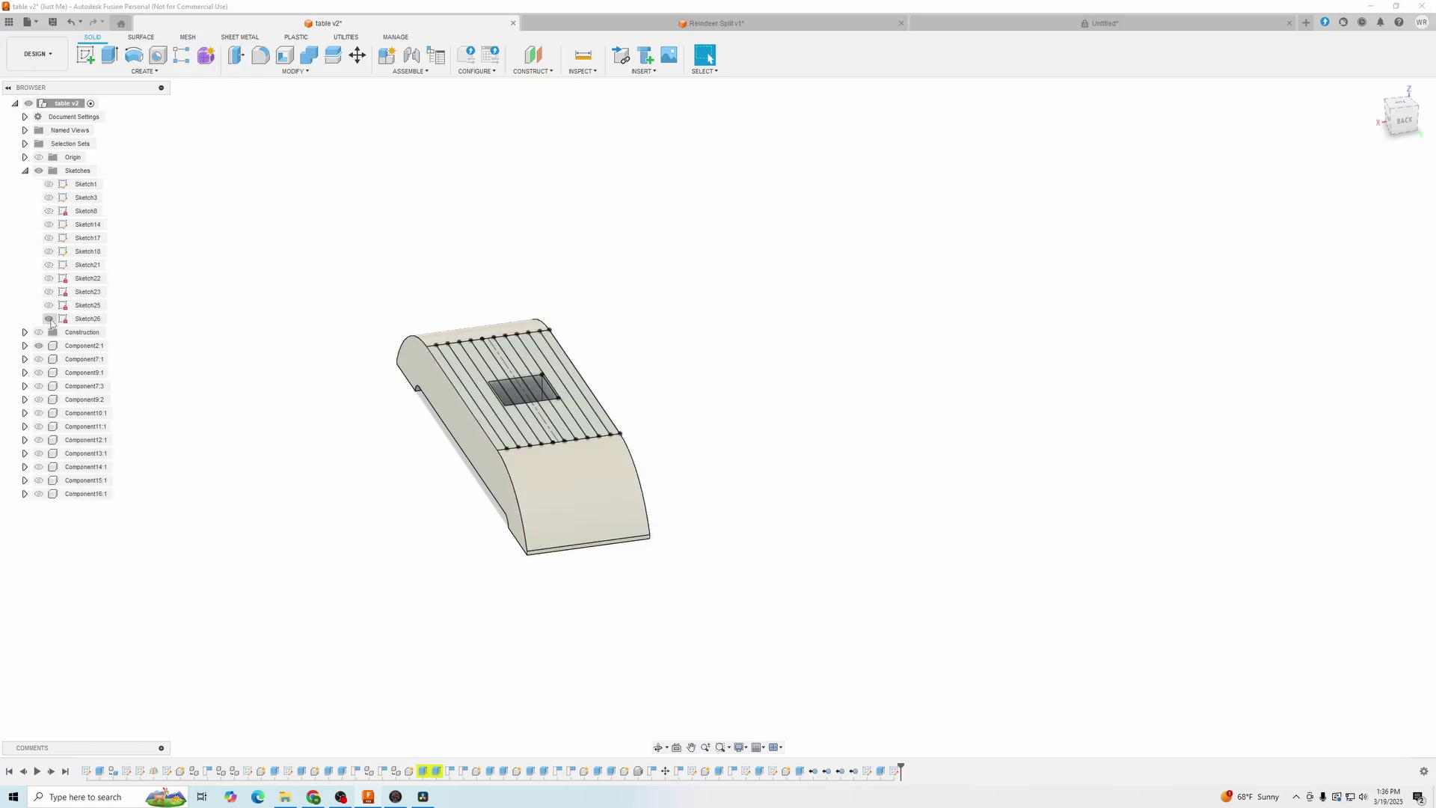
pyautogui.keyDown('shift'); pyautogui.moveTo(776, 470); pyautogui.dragTo(775, 482, button='middle'); pyautogui.keyUp('shift')
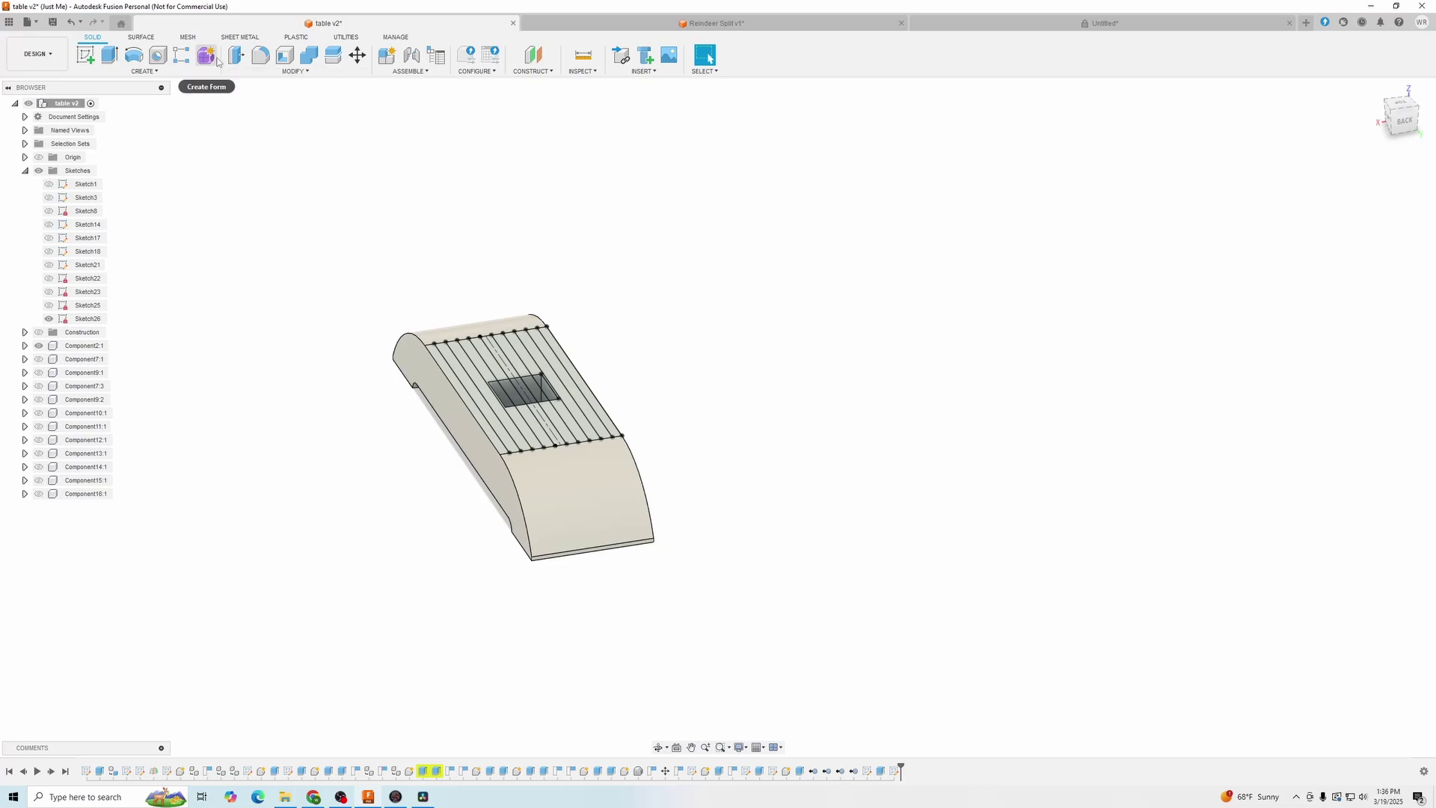
# Split the table foot body into strips, using the ten parallel lines of Sketch26 as splitting tools
pyautogui.click(334, 54)
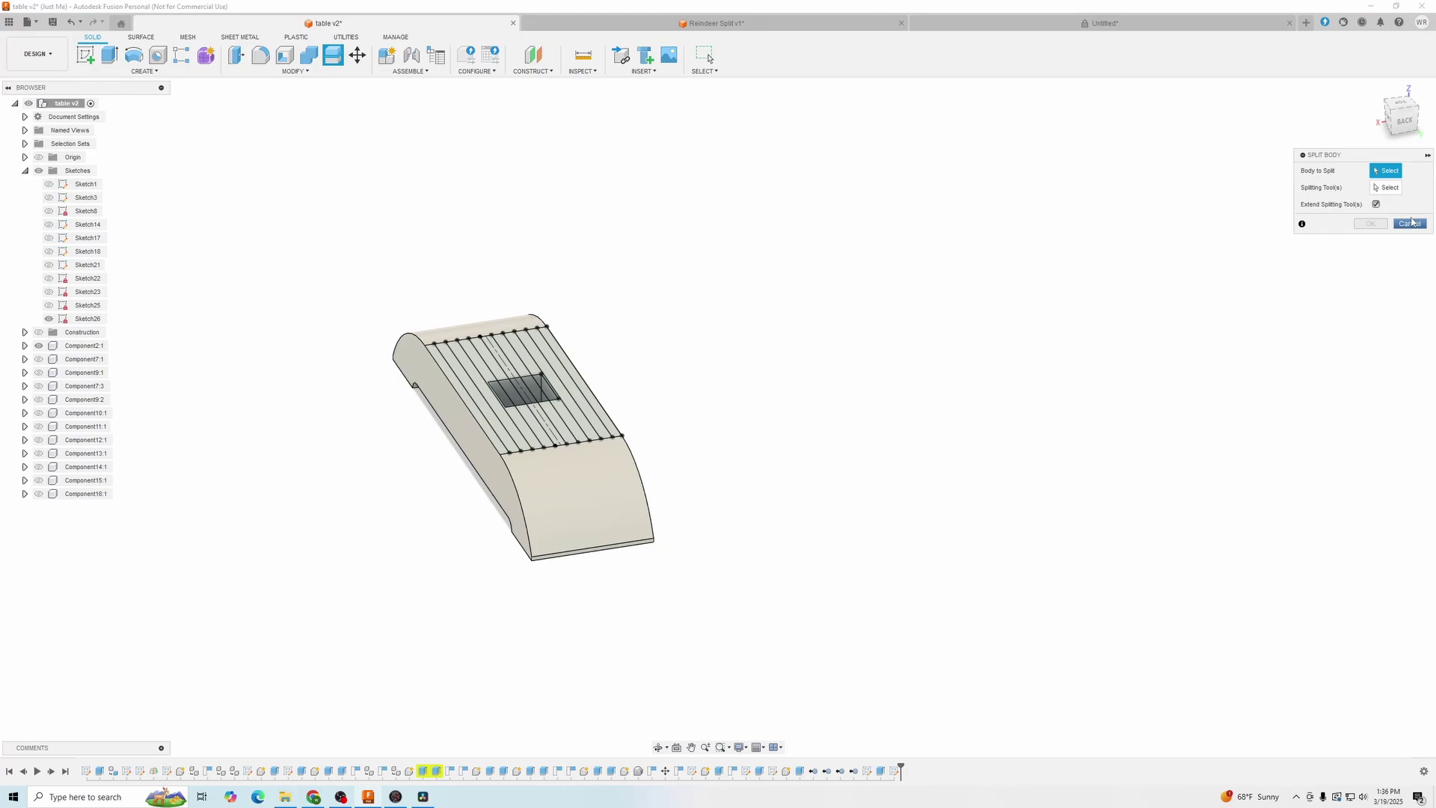
pyautogui.click(583, 463)
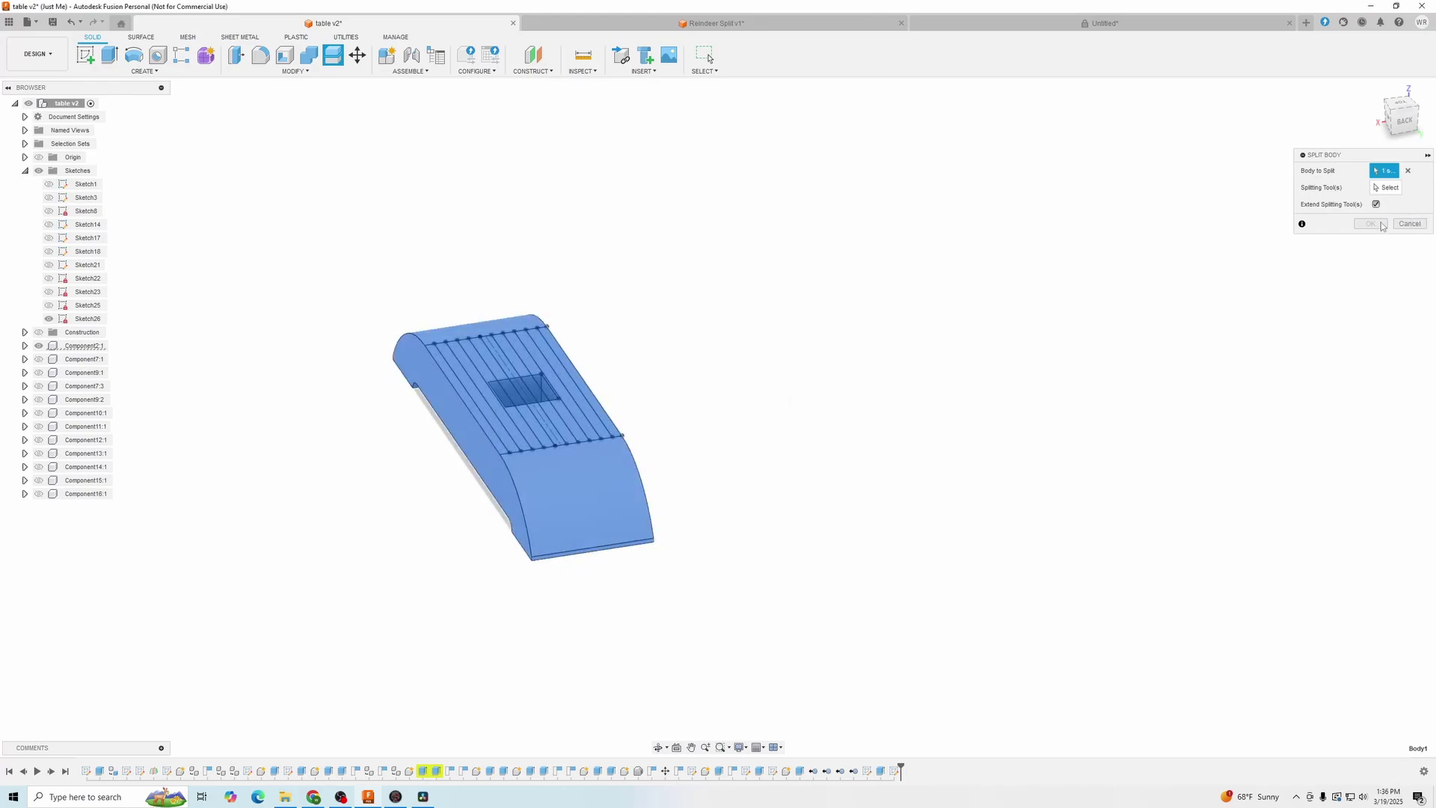
pyautogui.click(1384, 187)
pyautogui.scroll(2, 778, 329)
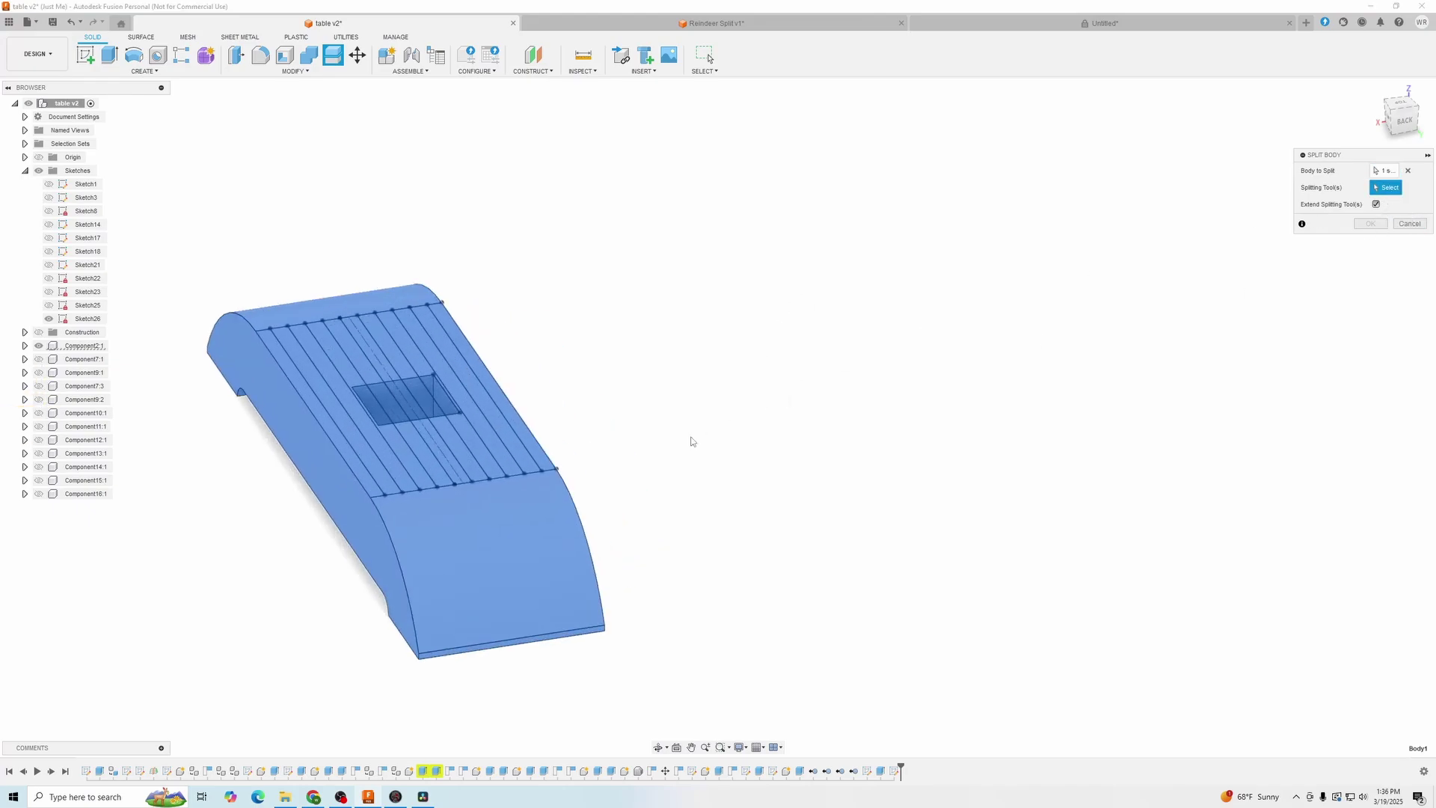
pyautogui.click(389, 484)
pyautogui.click(412, 482)
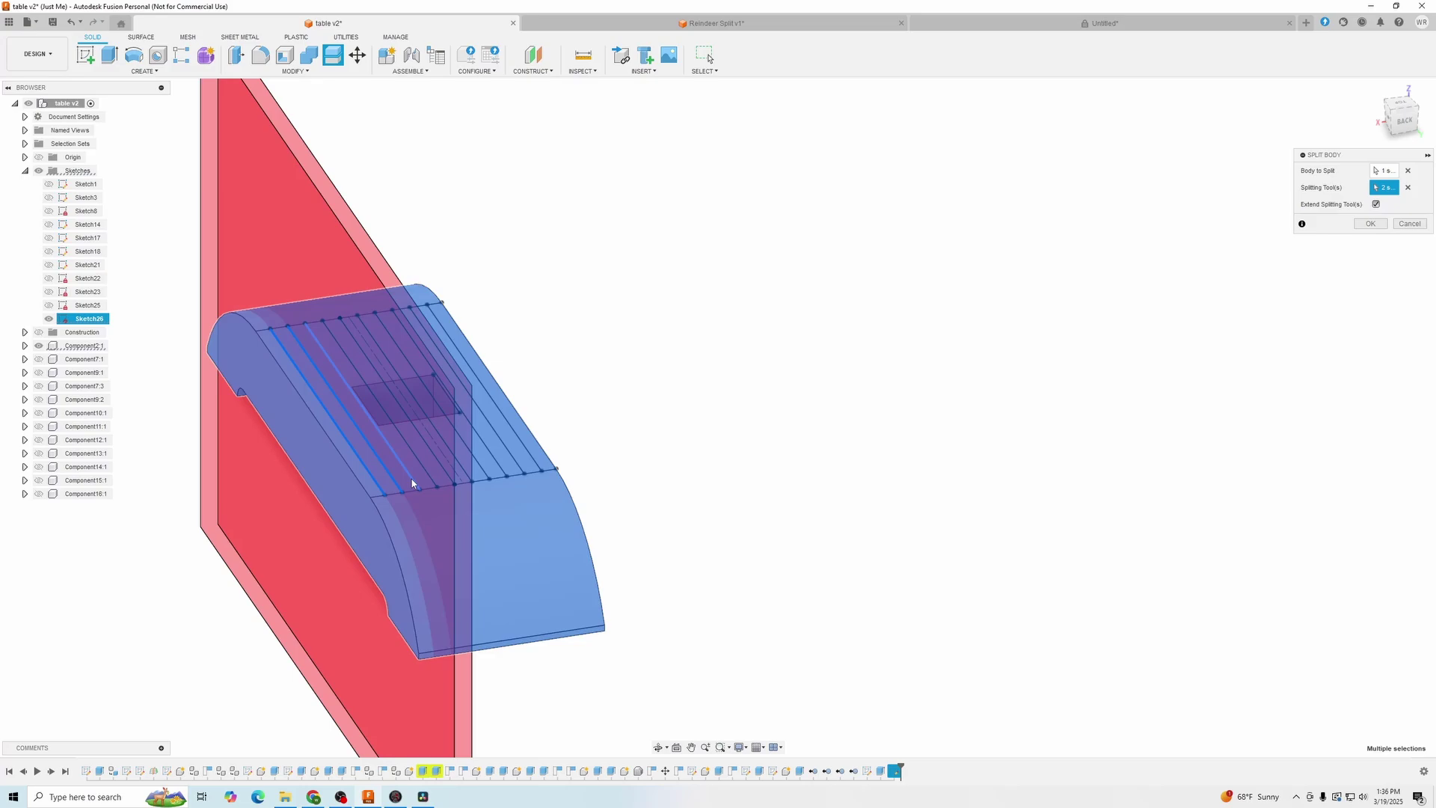
pyautogui.click(420, 481)
pyautogui.click(428, 477)
pyautogui.click(444, 473)
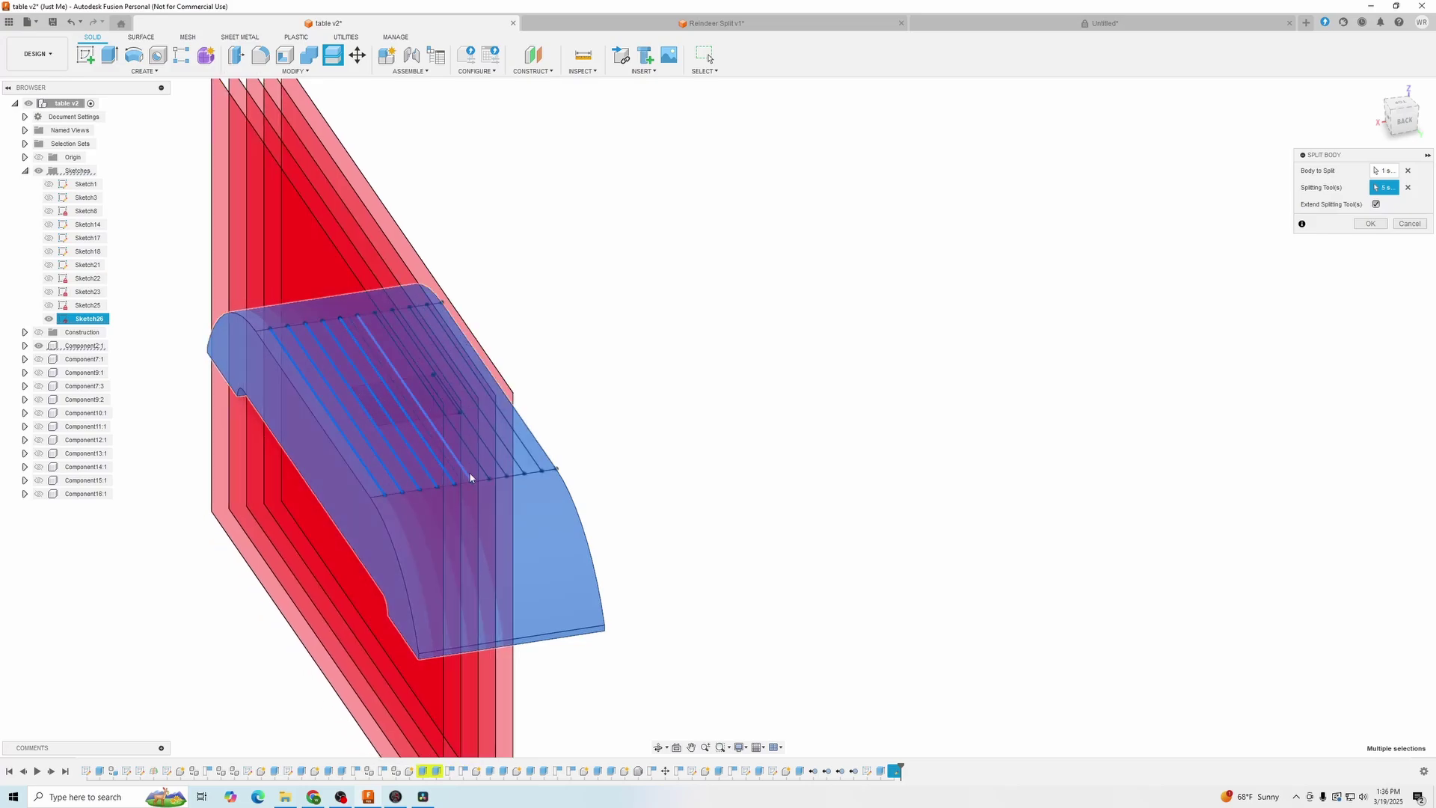
pyautogui.click(481, 474)
pyautogui.click(491, 474)
pyautogui.click(503, 471)
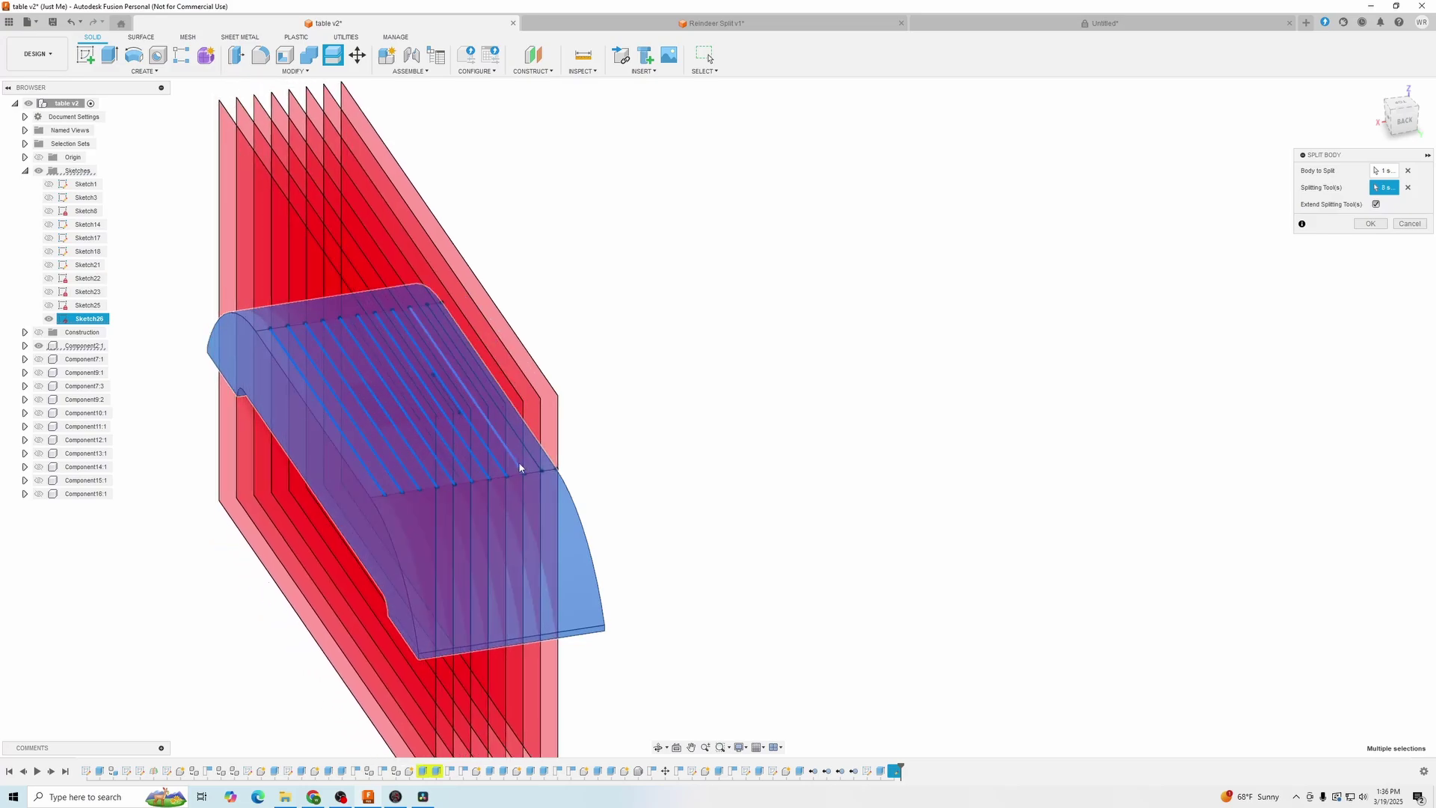
pyautogui.click(520, 467)
pyautogui.click(543, 459)
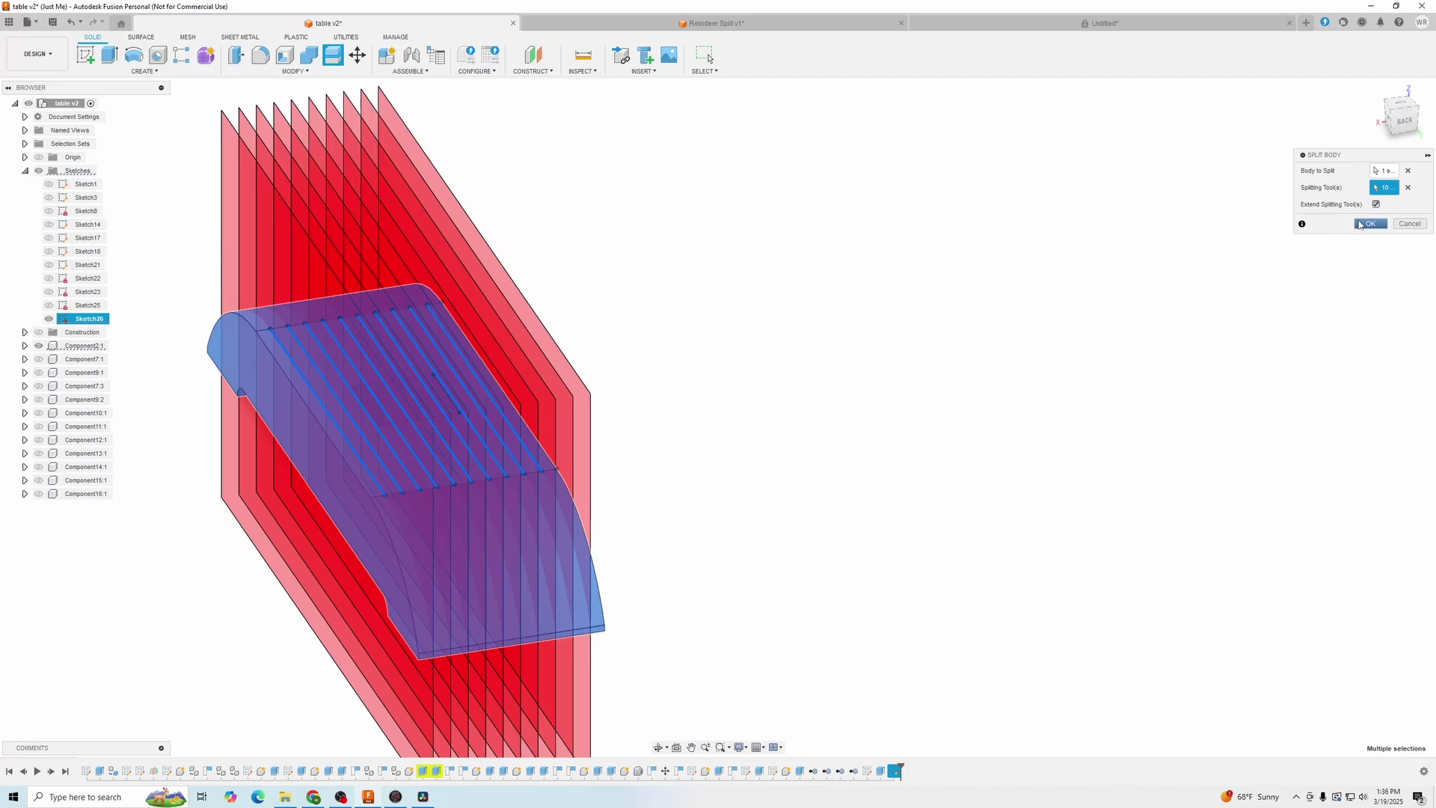
pyautogui.click(1359, 224)
# Inspect the split foot and check the width of one strip along its top edge
pyautogui.scroll(-2, 894, 454)
pyautogui.keyDown('shift'); pyautogui.moveTo(788, 491); pyautogui.dragTo(735, 489, button='middle'); pyautogui.keyUp('shift')
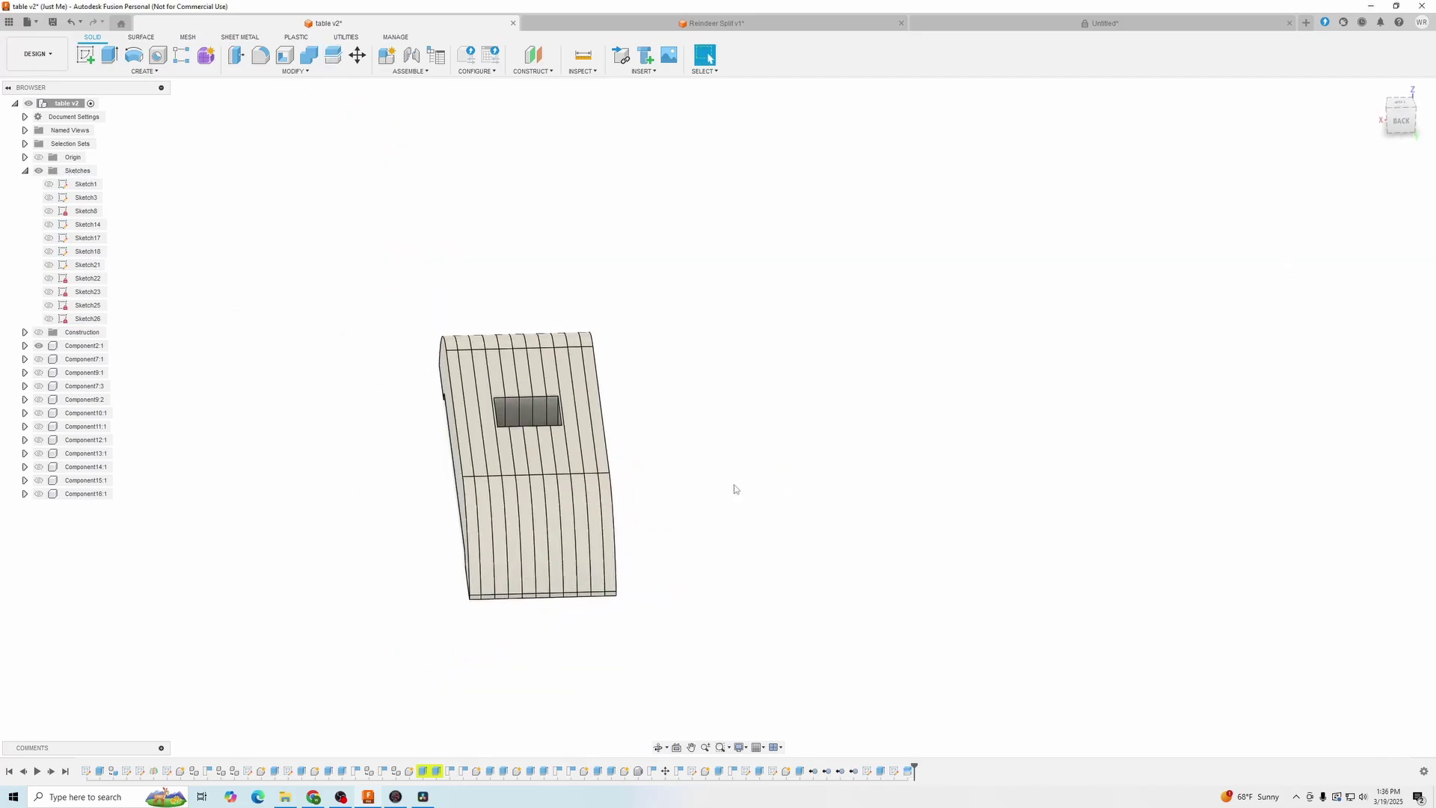
pyautogui.scroll(2, 734, 489)
pyautogui.click(577, 466)
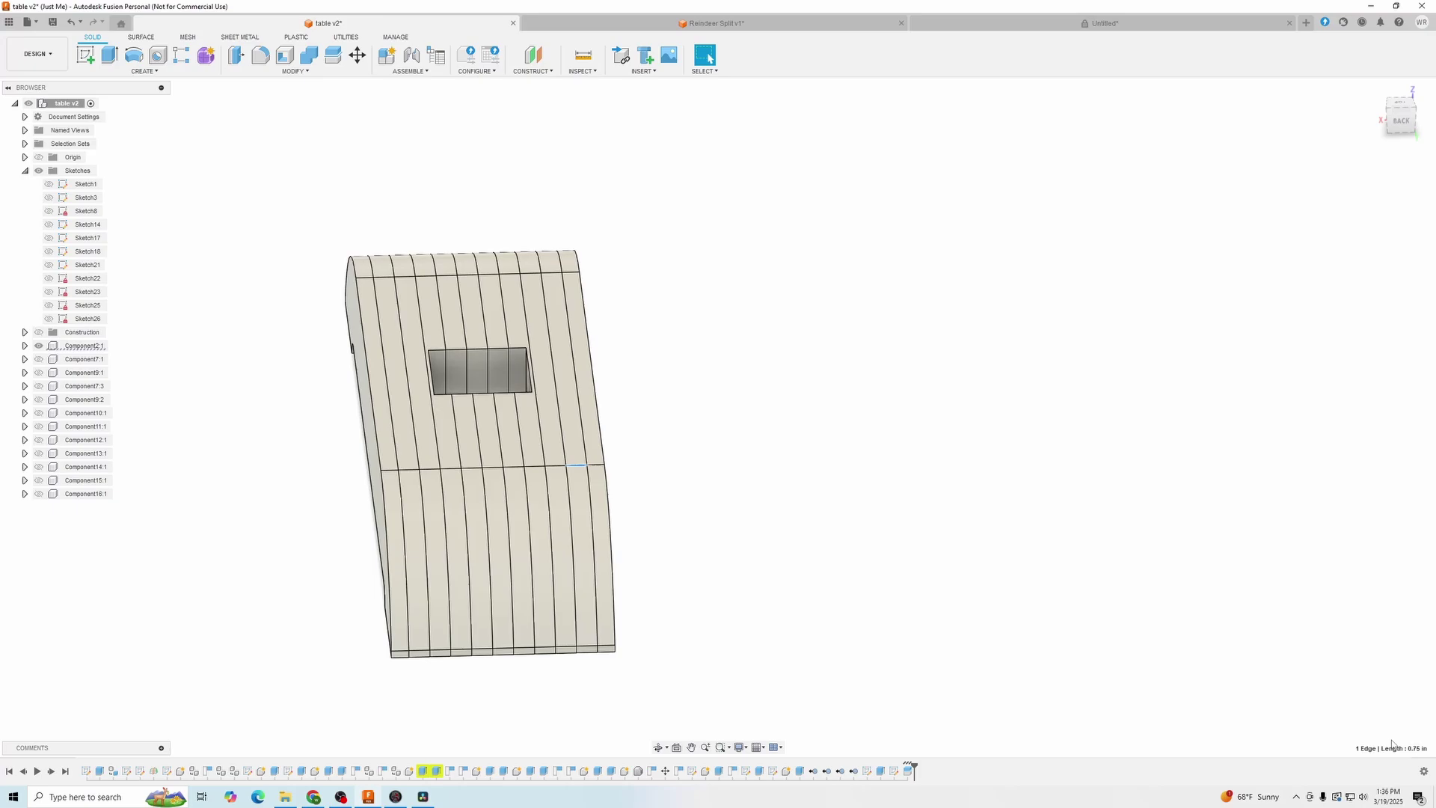
pyautogui.scroll(-2, 760, 483)
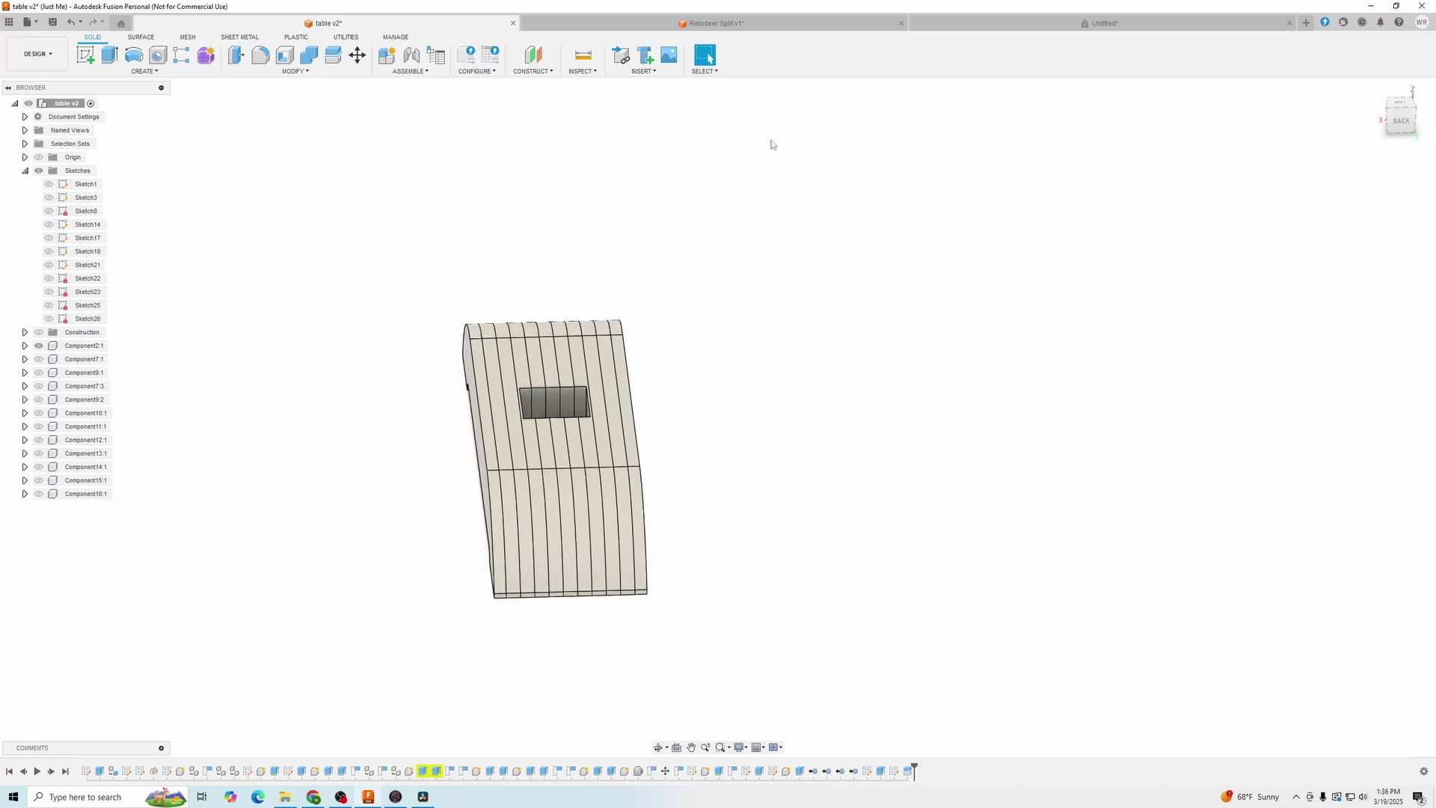
# Open the Reindeer Split design and roll its history back to just after the base block's extrusion
pyautogui.click(695, 25)
pyautogui.scroll(-3, 500, 449)
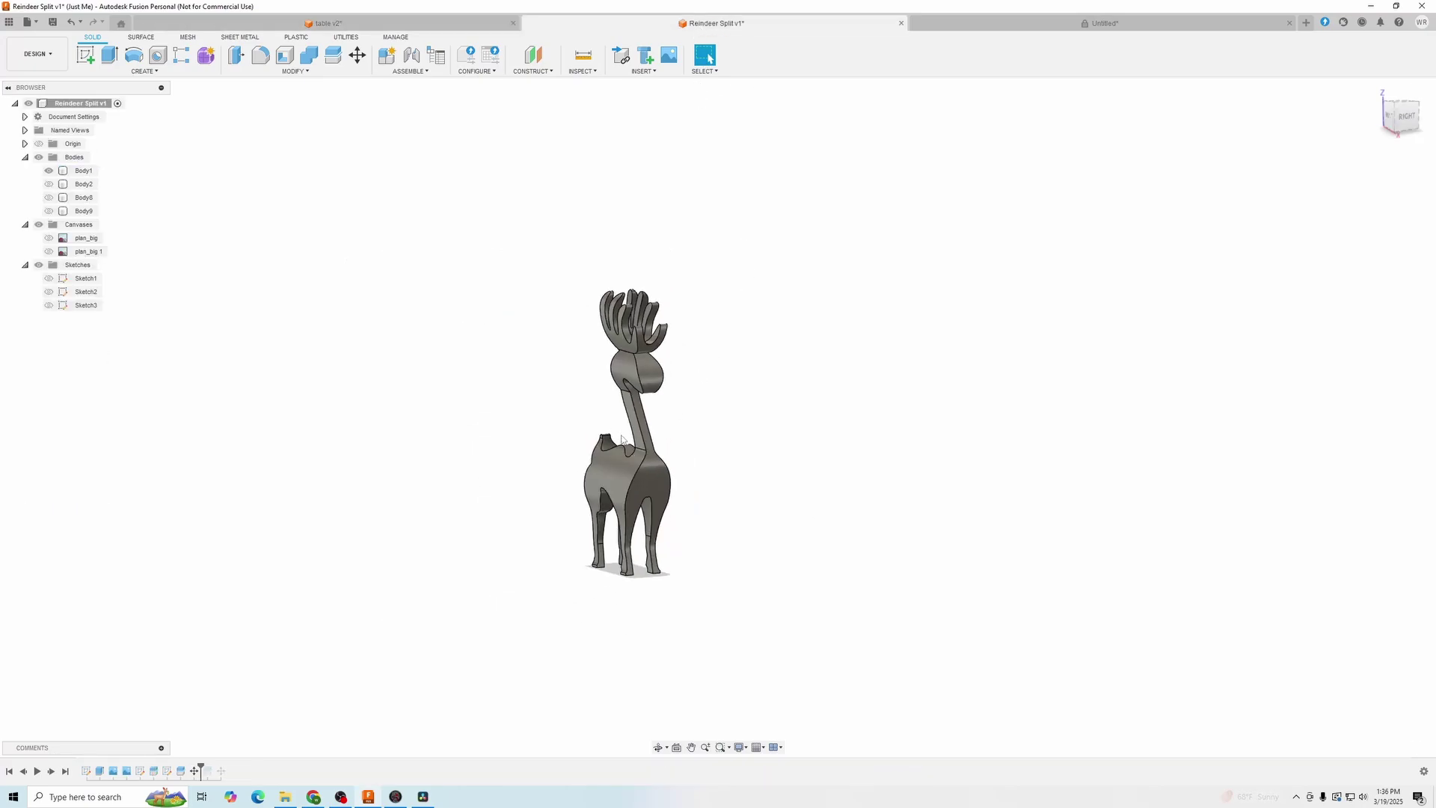
pyautogui.keyDown('shift'); pyautogui.moveTo(471, 477); pyautogui.dragTo(483, 500, button='middle'); pyautogui.keyUp('shift')
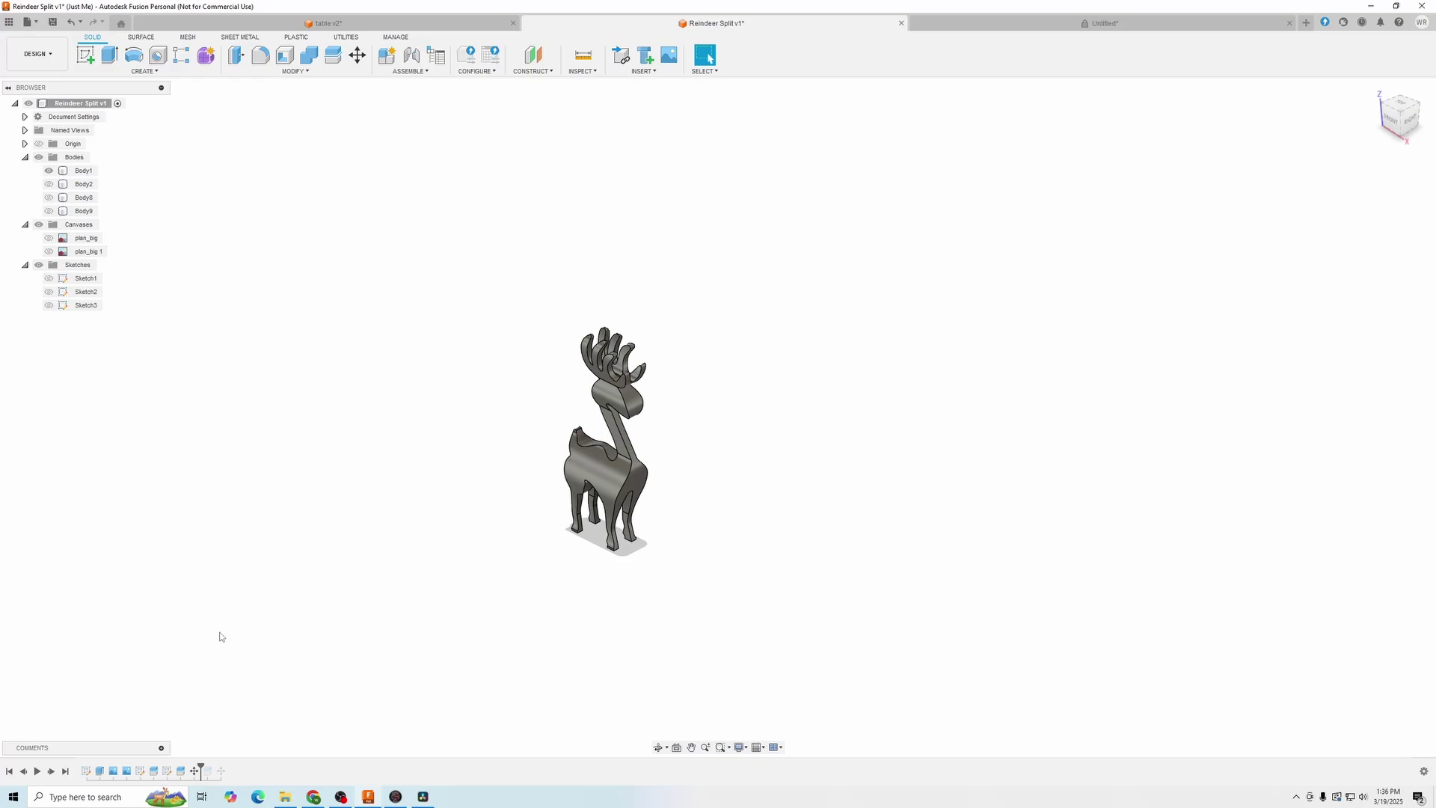
pyautogui.click(202, 775)
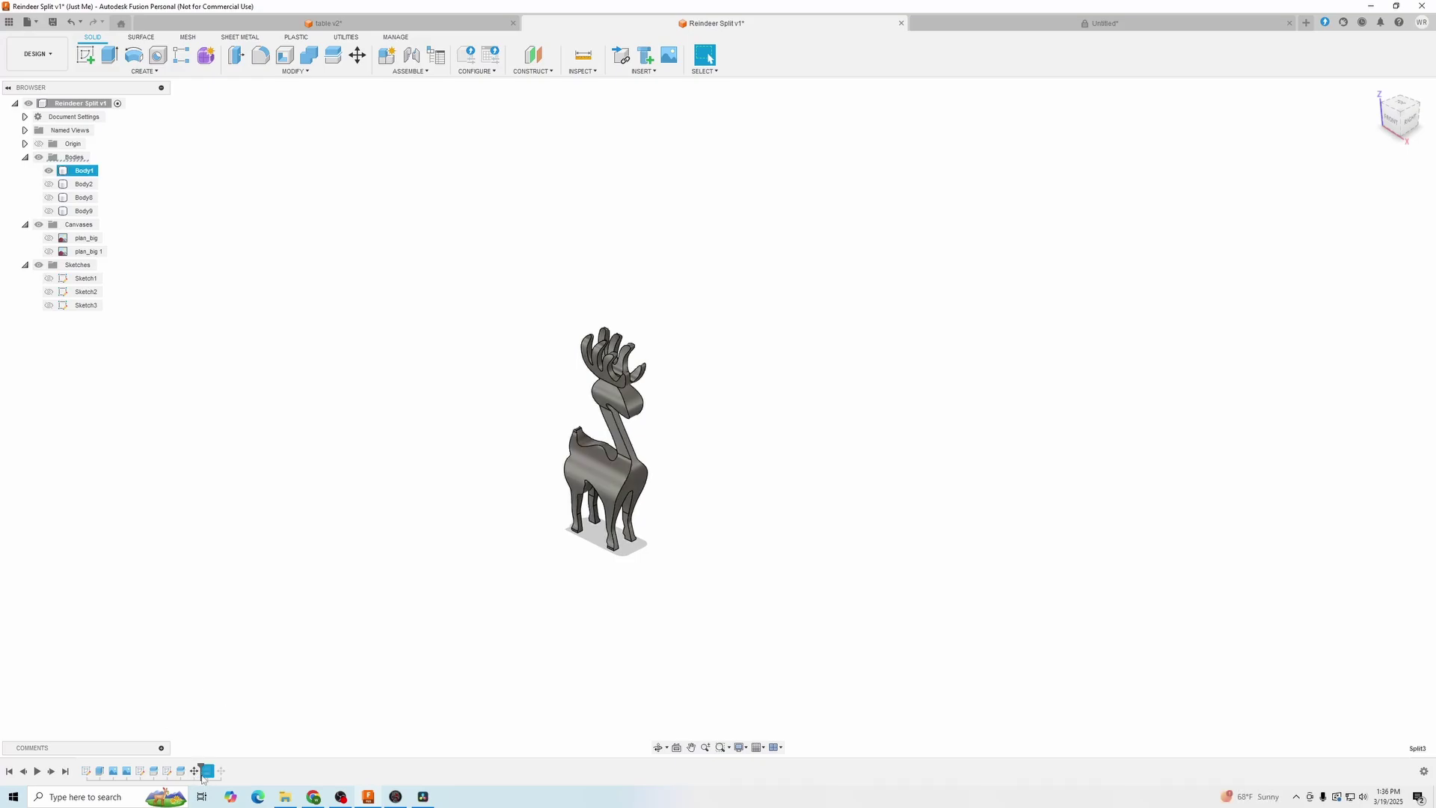
pyautogui.click(227, 731)
pyautogui.moveTo(202, 771); pyautogui.dragTo(105, 772)
pyautogui.keyDown('shift'); pyautogui.moveTo(516, 640); pyautogui.dragTo(451, 642, button='middle'); pyautogui.keyUp('shift')
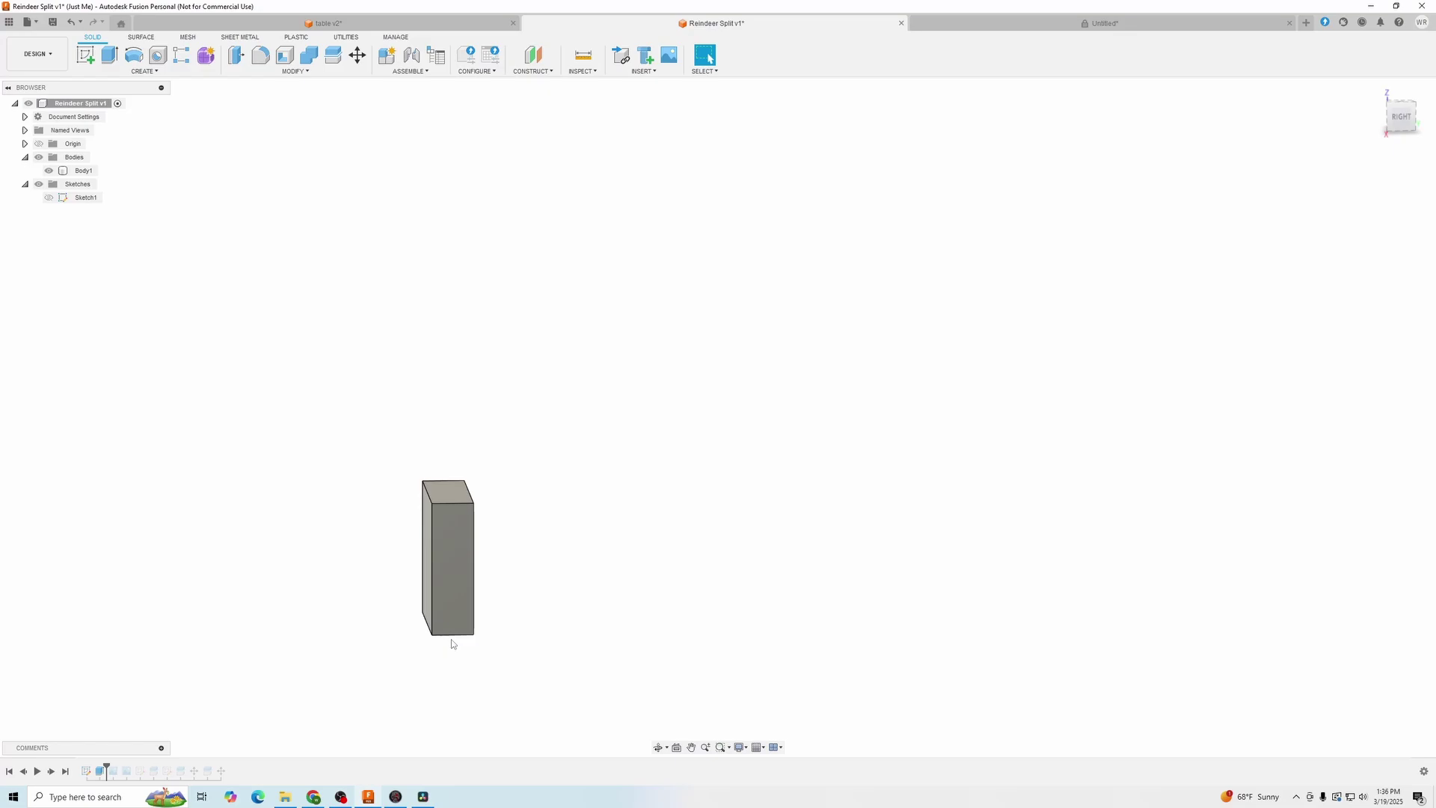
# Roll the history forward past the two plan_big canvases and examine the reindeer plans on the block's adjacent faces
pyautogui.scroll(2, 451, 642)
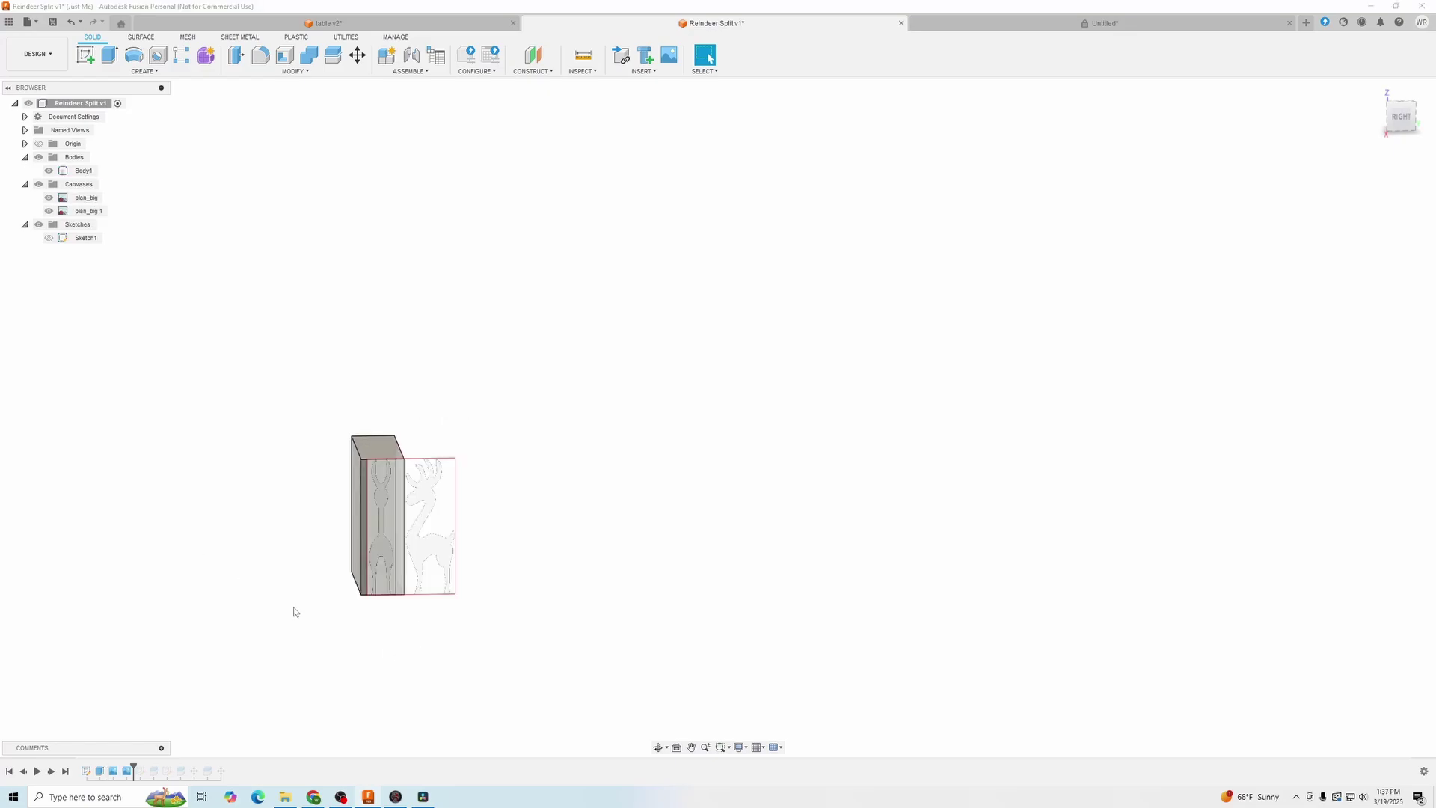
pyautogui.moveTo(302, 616); pyautogui.dragTo(289, 606, button='middle')
pyautogui.moveTo(439, 647); pyautogui.dragTo(428, 647, button='middle')
pyautogui.scroll(3, 336, 486)
pyautogui.click(358, 469)
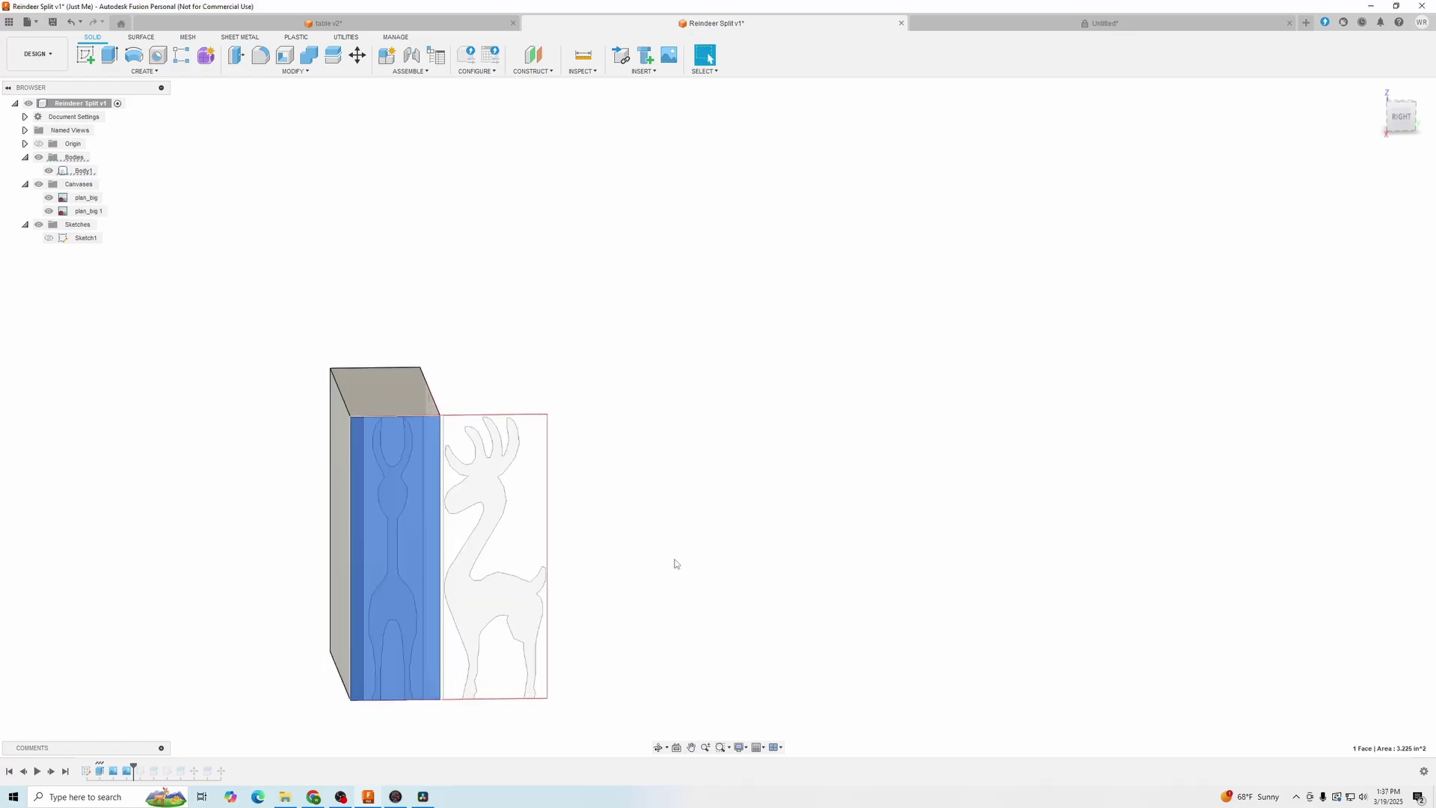
pyautogui.click(683, 560)
pyautogui.keyDown('shift'); pyautogui.moveTo(683, 560); pyautogui.dragTo(538, 567, button='middle'); pyautogui.keyUp('shift')
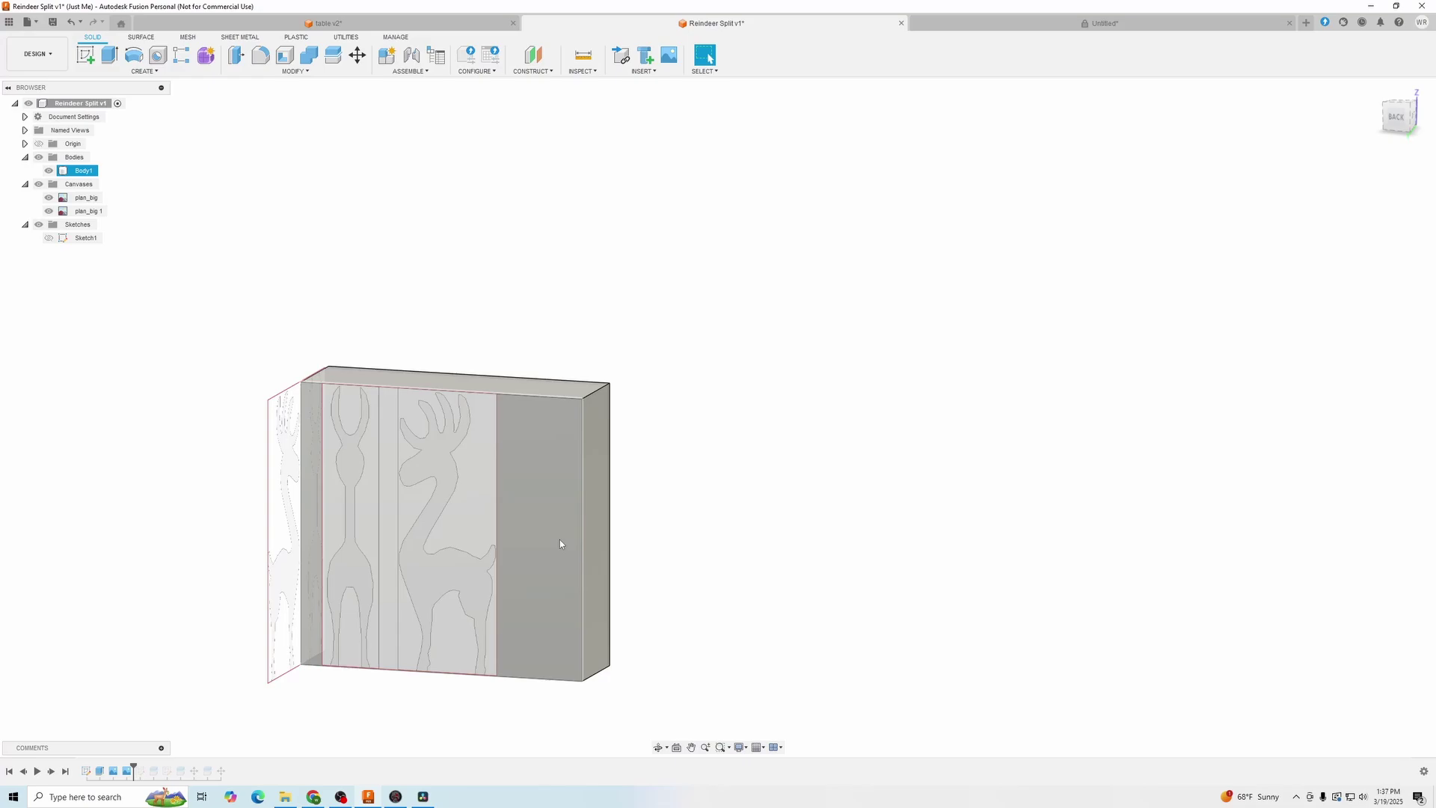
pyautogui.click(428, 437)
pyautogui.click(908, 430)
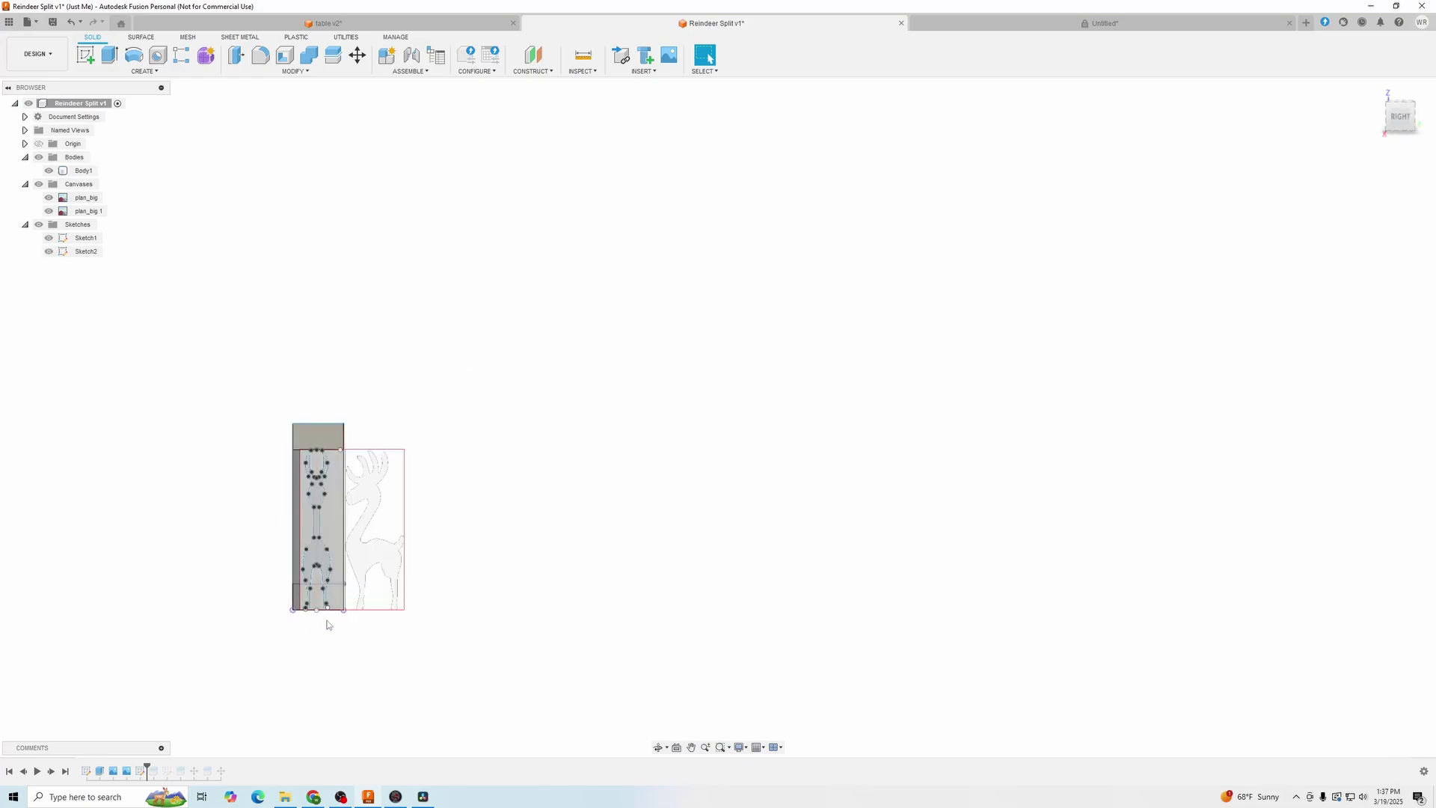
# Examine the spline outline traced over the narrow front-view reindeer in Sketch2
pyautogui.scroll(6, 338, 528)
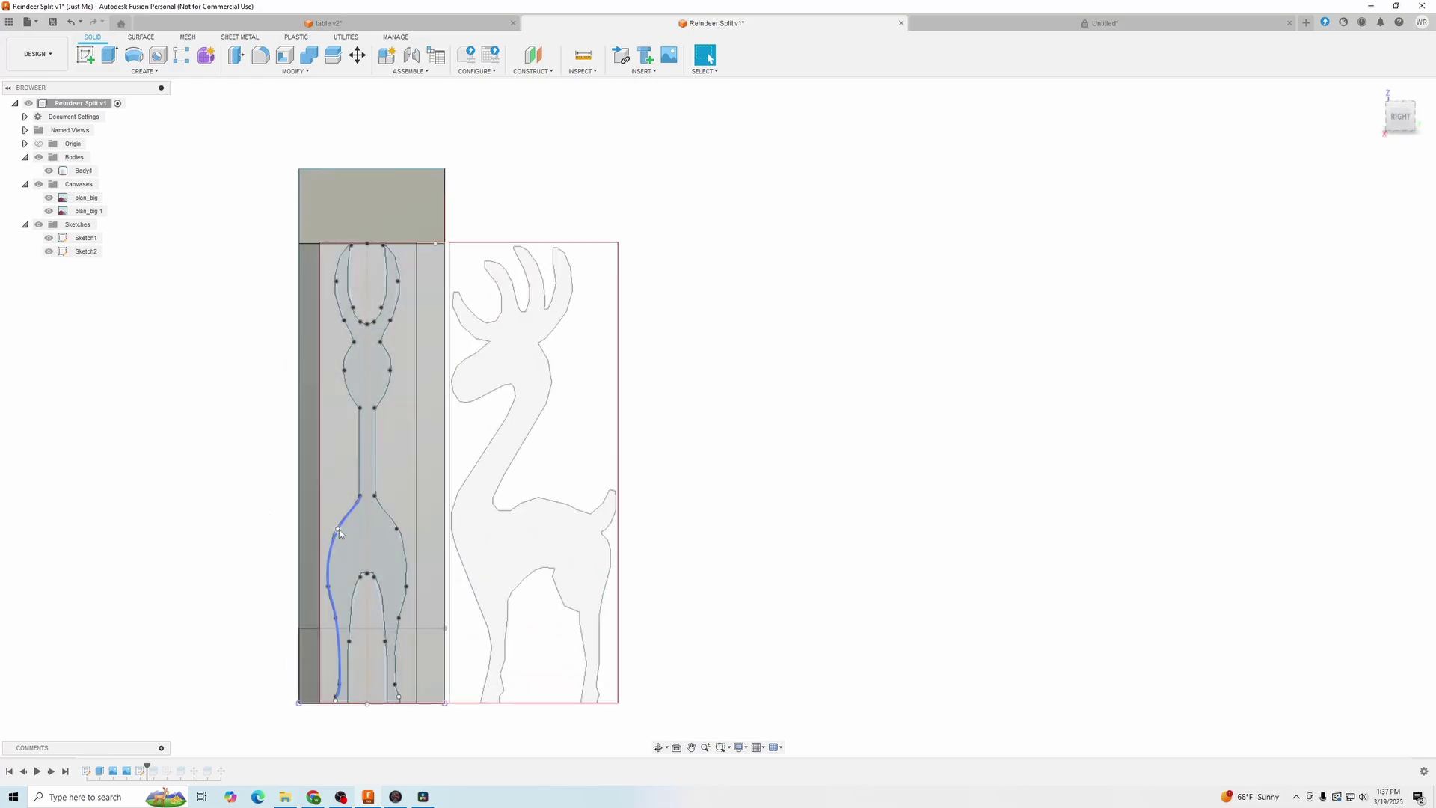
pyautogui.click(334, 548)
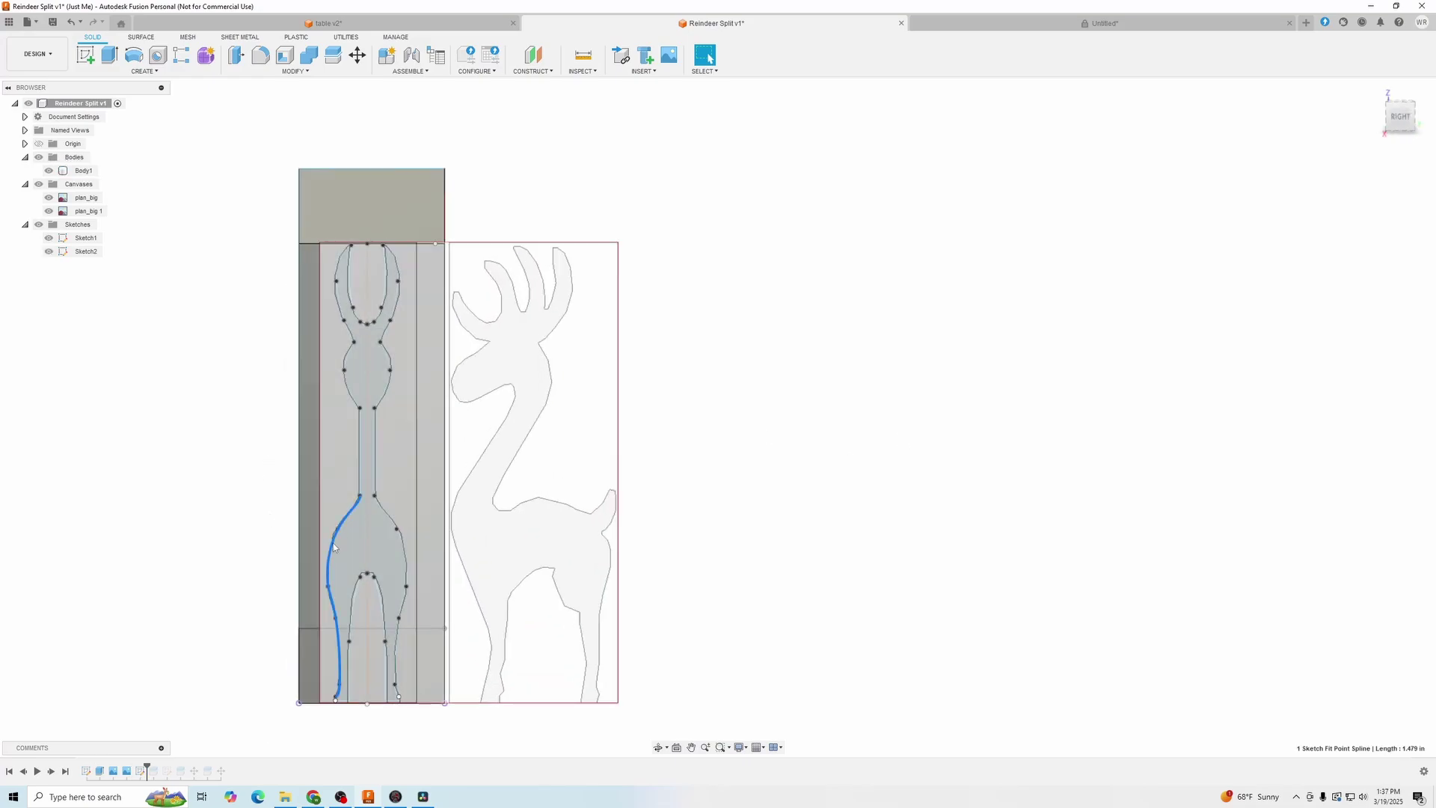
pyautogui.click(168, 523)
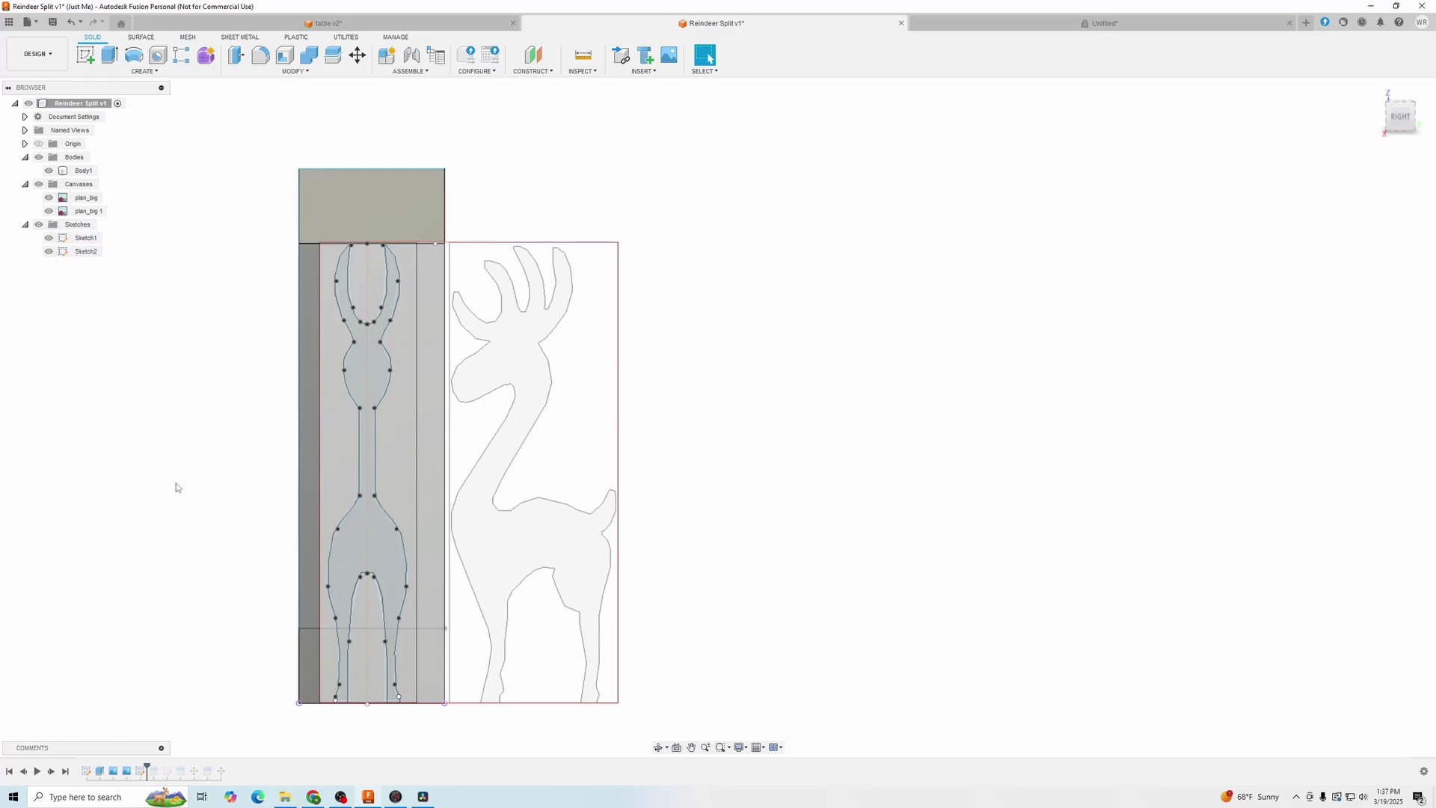
# Roll the history forward past the first body split and review its settings and preview with the Sketch2 outline as splitting tool, accepting them unchanged
pyautogui.moveTo(146, 770); pyautogui.dragTo(160, 769)
pyautogui.rightClick(154, 771)
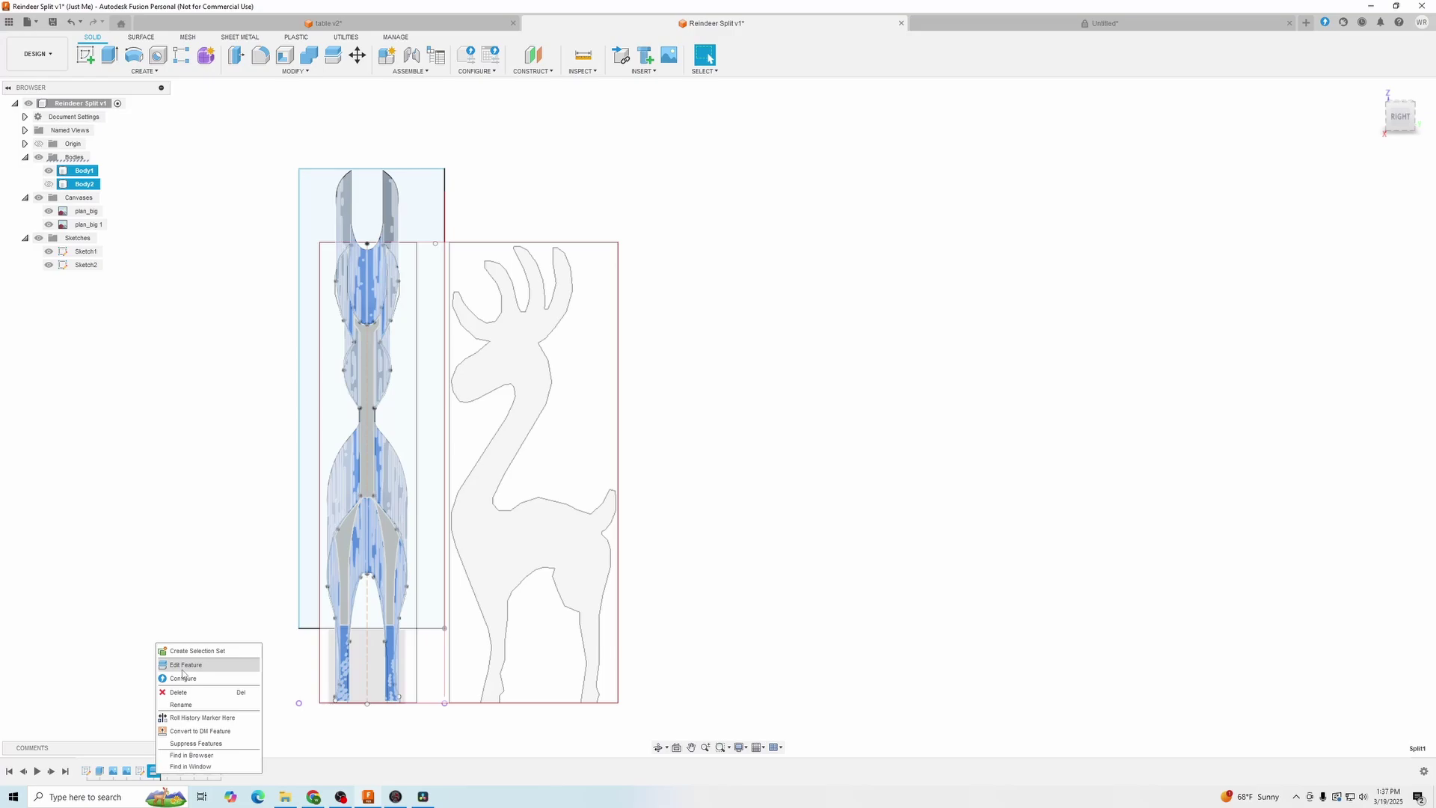
pyautogui.click(186, 664)
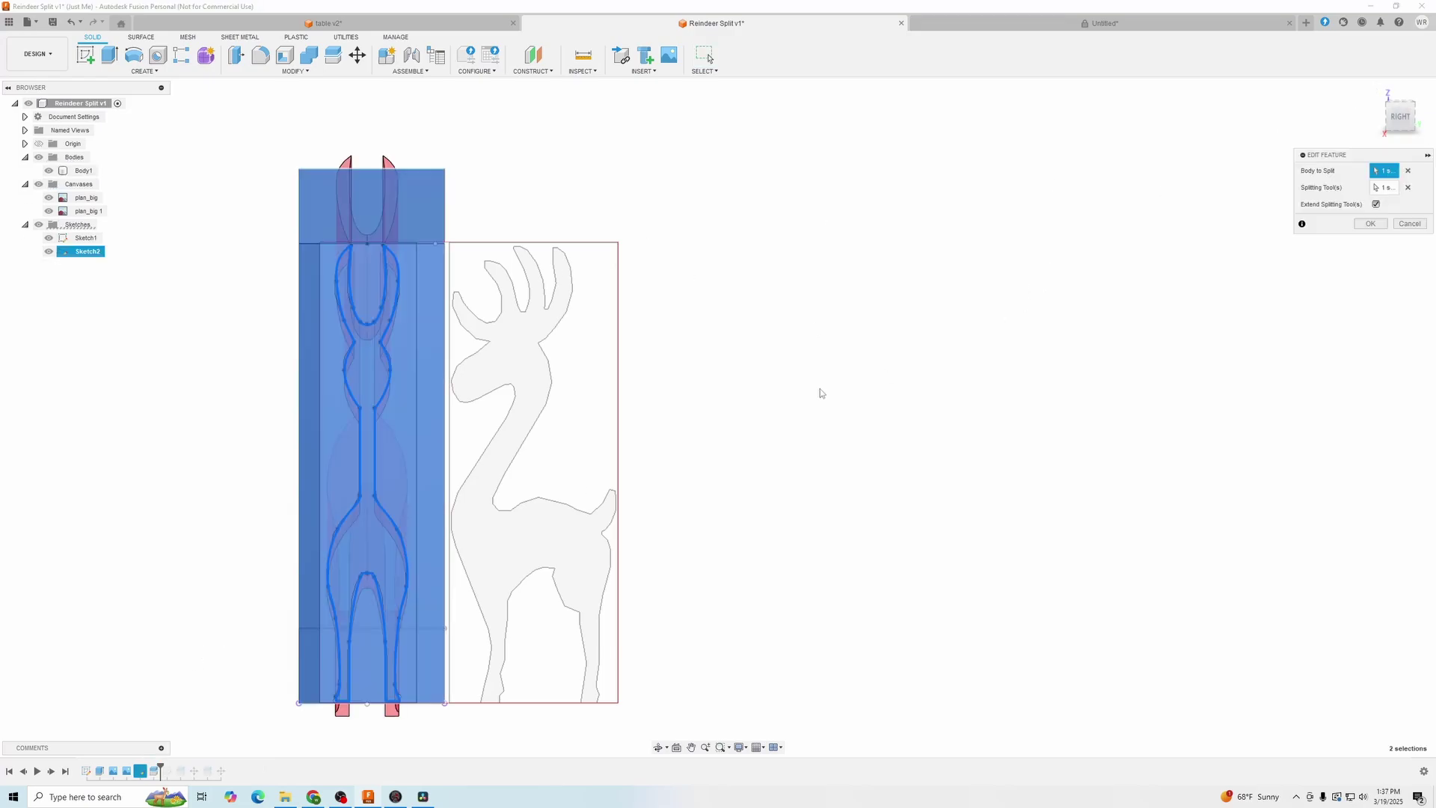
pyautogui.scroll(-2, 822, 393)
pyautogui.keyDown('shift'); pyautogui.moveTo(785, 442); pyautogui.dragTo(683, 295, button='middle'); pyautogui.keyUp('shift')
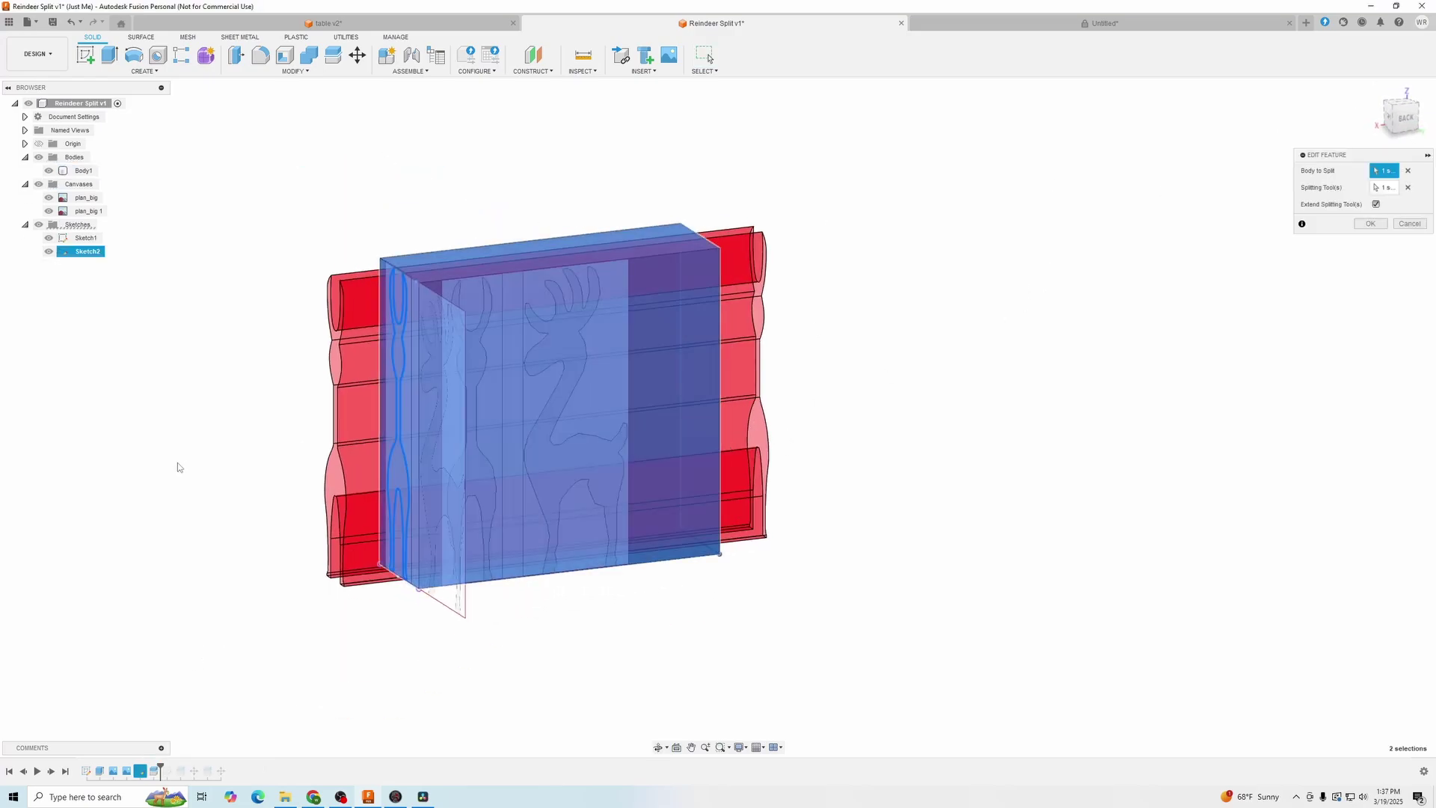
pyautogui.keyDown('shift'); pyautogui.moveTo(177, 468); pyautogui.dragTo(264, 453, button='middle'); pyautogui.keyUp('shift')
pyautogui.scroll(2, 620, 392)
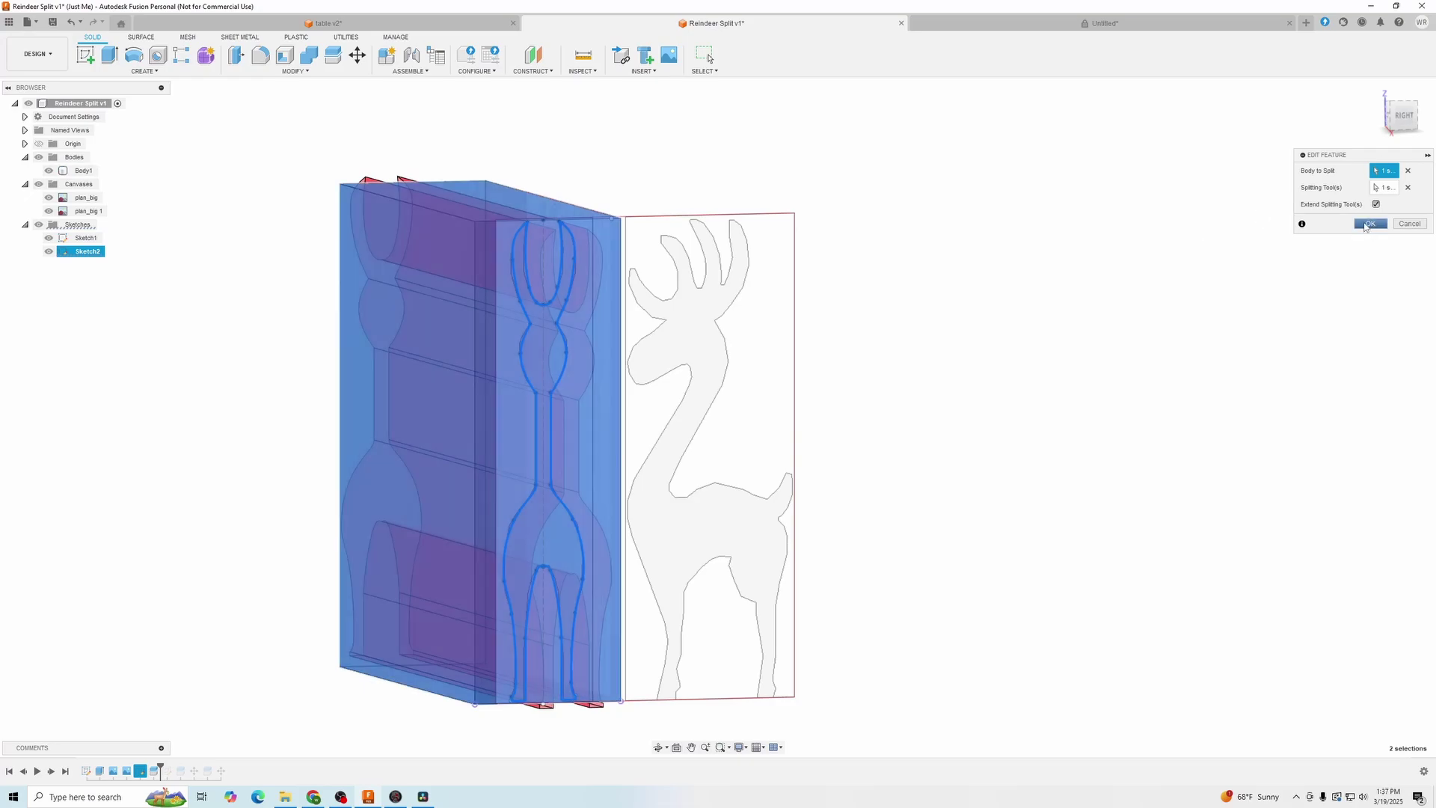
pyautogui.click(1368, 223)
# Compare the front-profile body with the leftover block by switching Body2's visibility, leaving Body2 shown
pyautogui.scroll(-1, 963, 378)
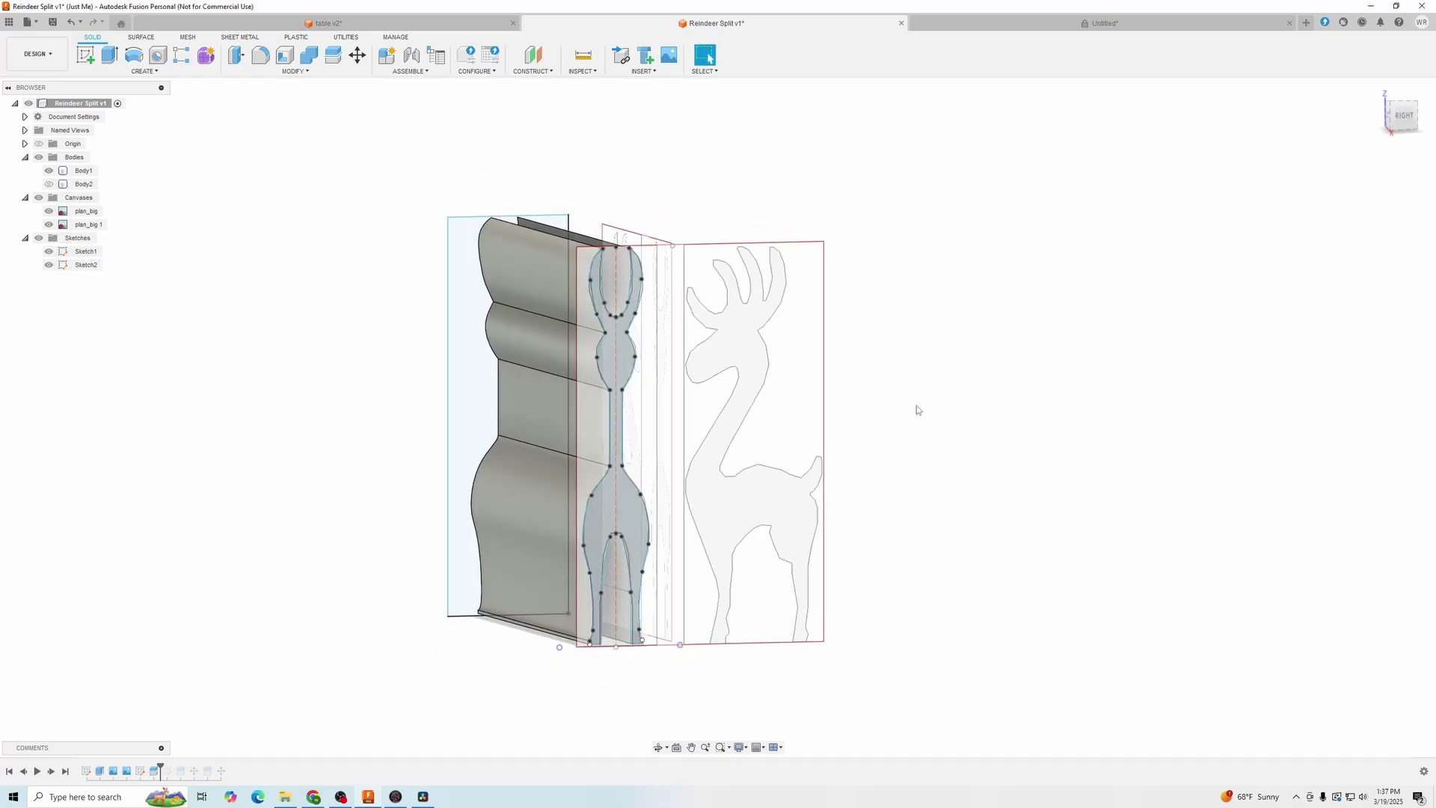
pyautogui.keyDown('shift'); pyautogui.moveTo(917, 406); pyautogui.dragTo(804, 411, button='middle'); pyautogui.keyUp('shift')
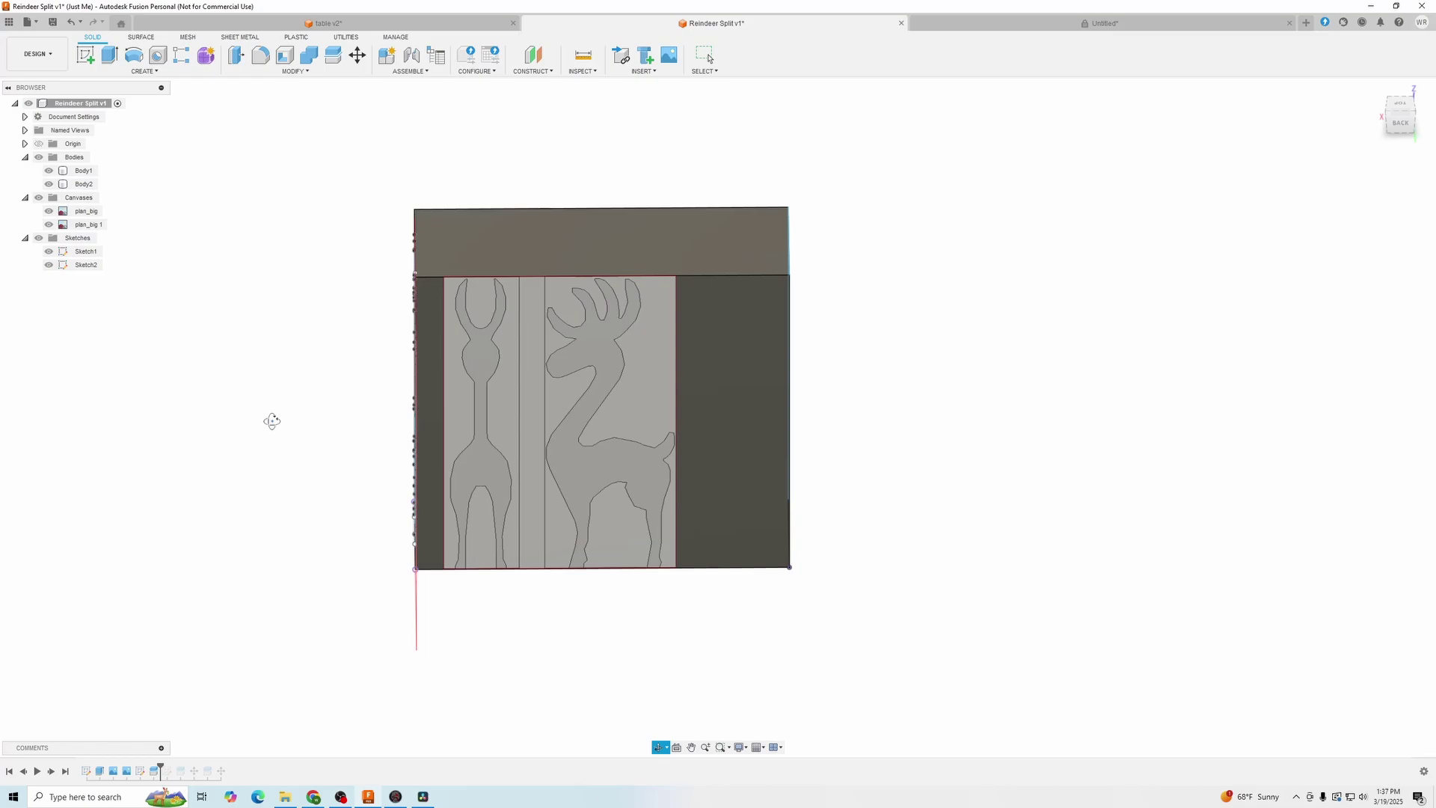
pyautogui.keyDown('shift'); pyautogui.moveTo(269, 420); pyautogui.dragTo(330, 402, button='middle'); pyautogui.keyUp('shift')
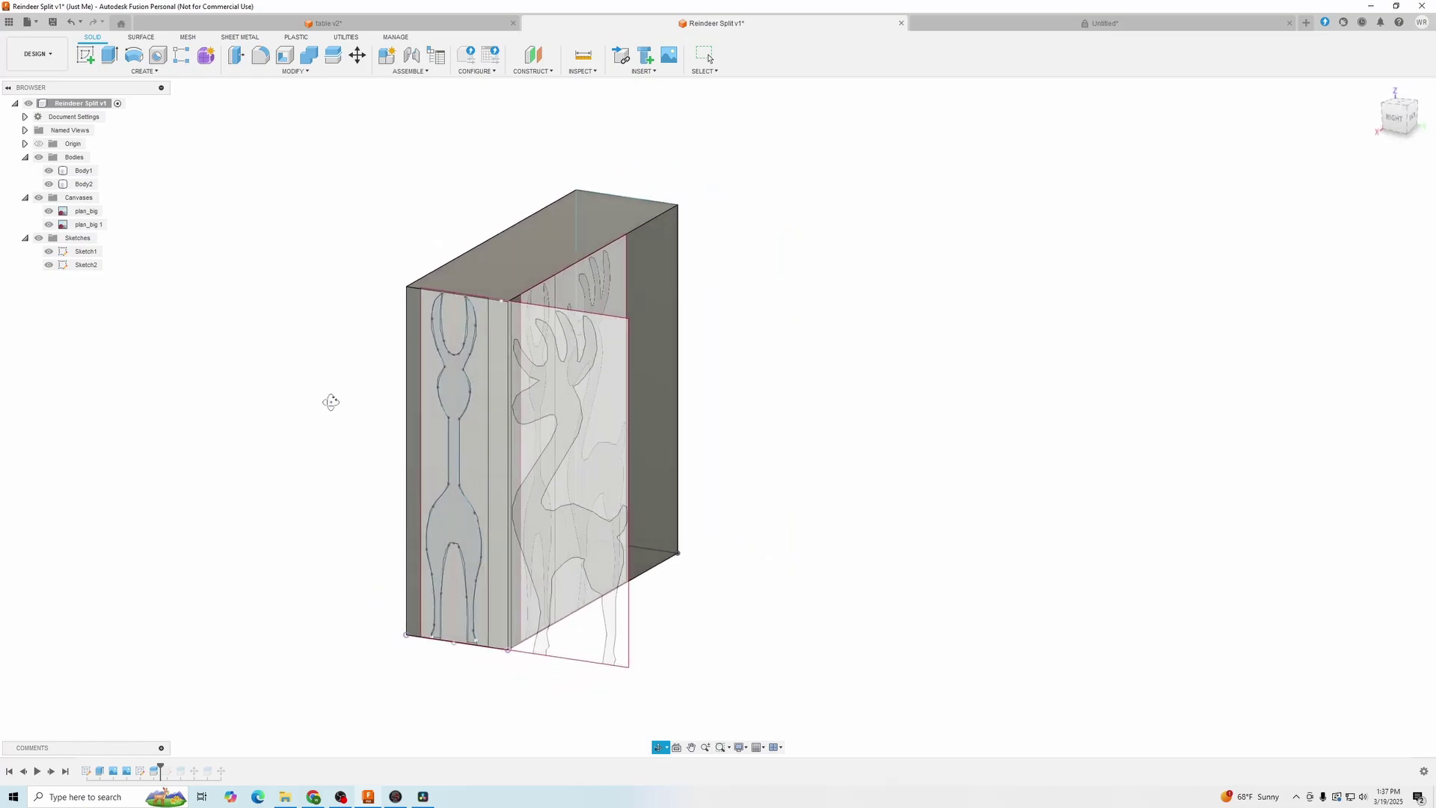
pyautogui.click(48, 184)
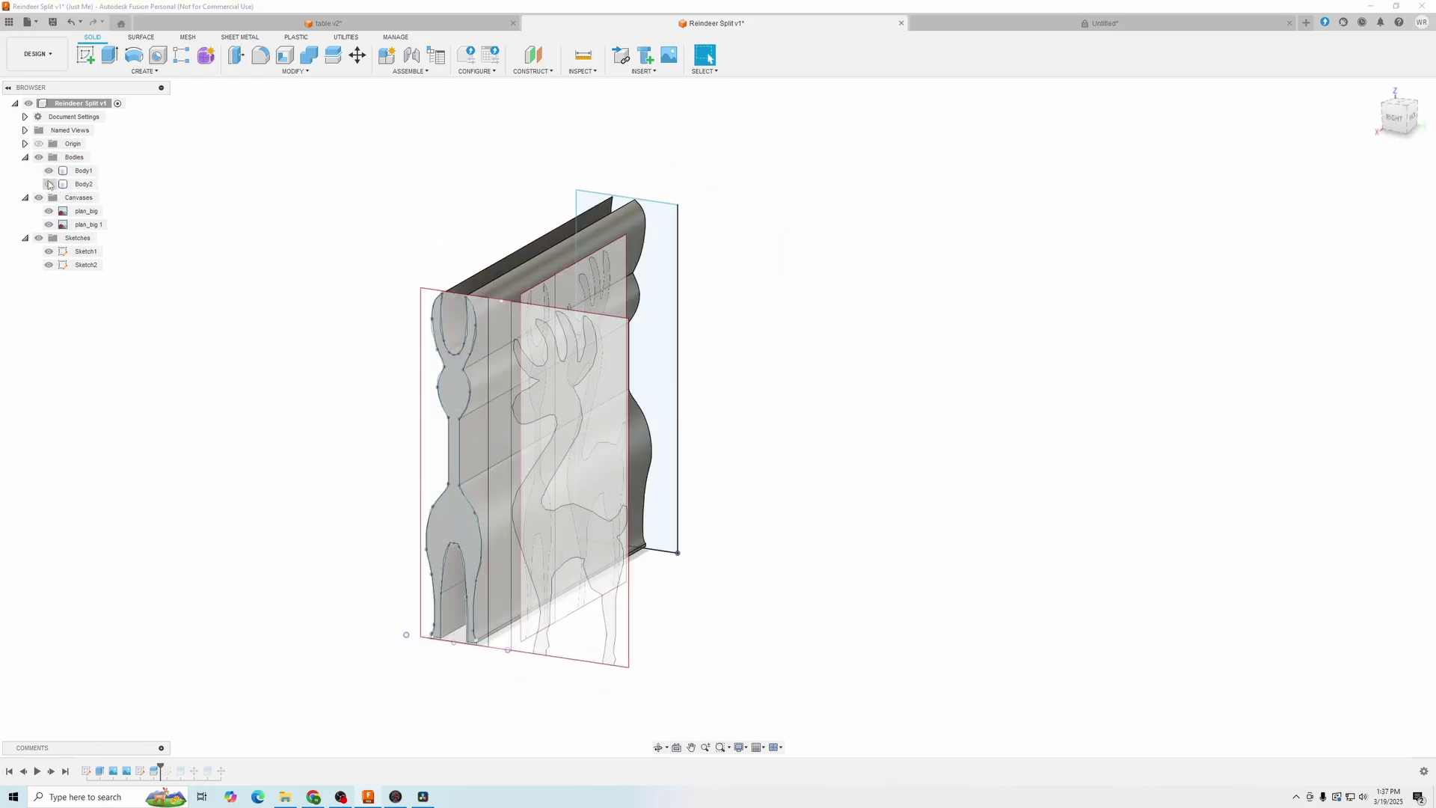
pyautogui.click(48, 184)
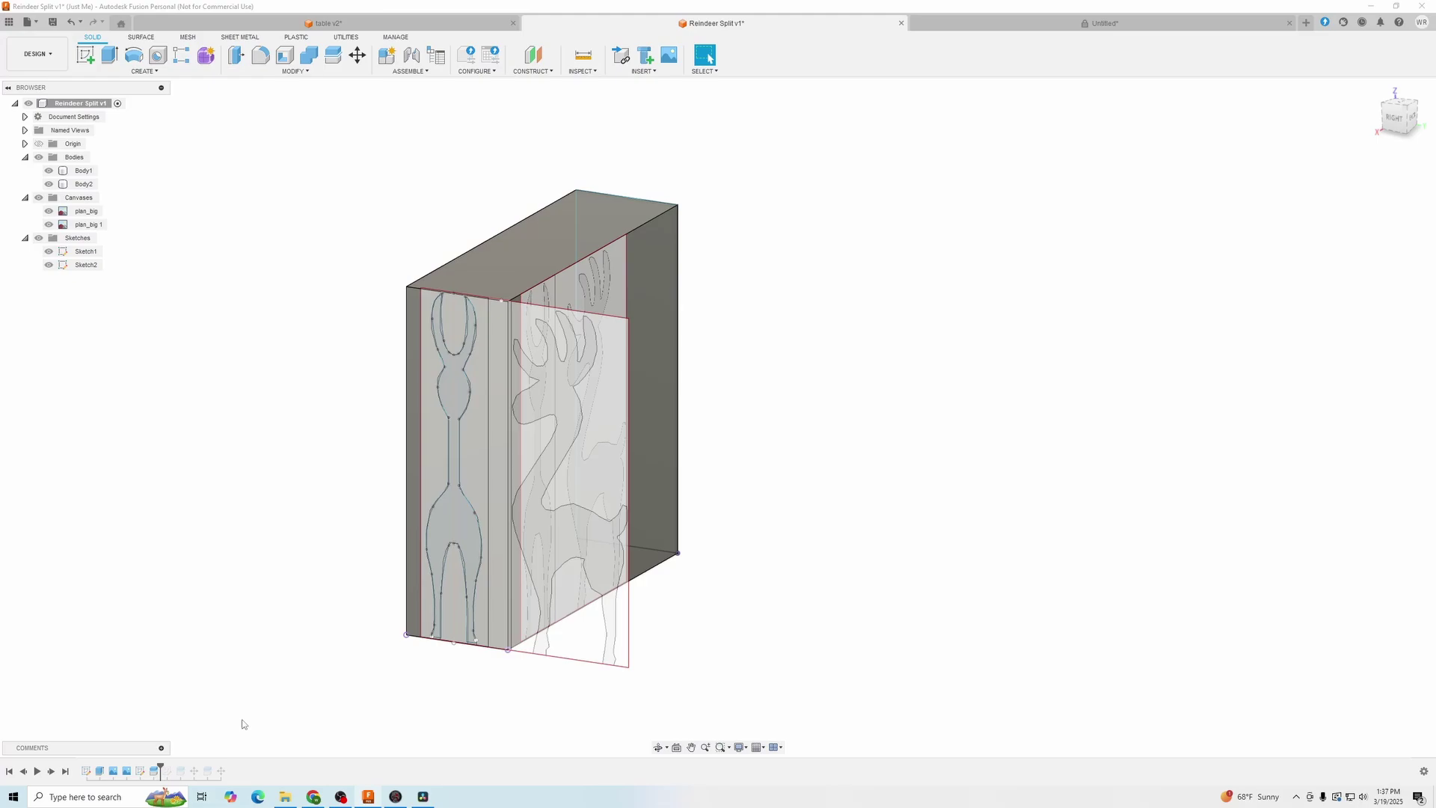
# Roll the history forward past the side-view reindeer outline in Sketch3 and the second body split
pyautogui.keyDown('shift'); pyautogui.moveTo(708, 514); pyautogui.dragTo(655, 551, button='middle'); pyautogui.keyUp('shift')
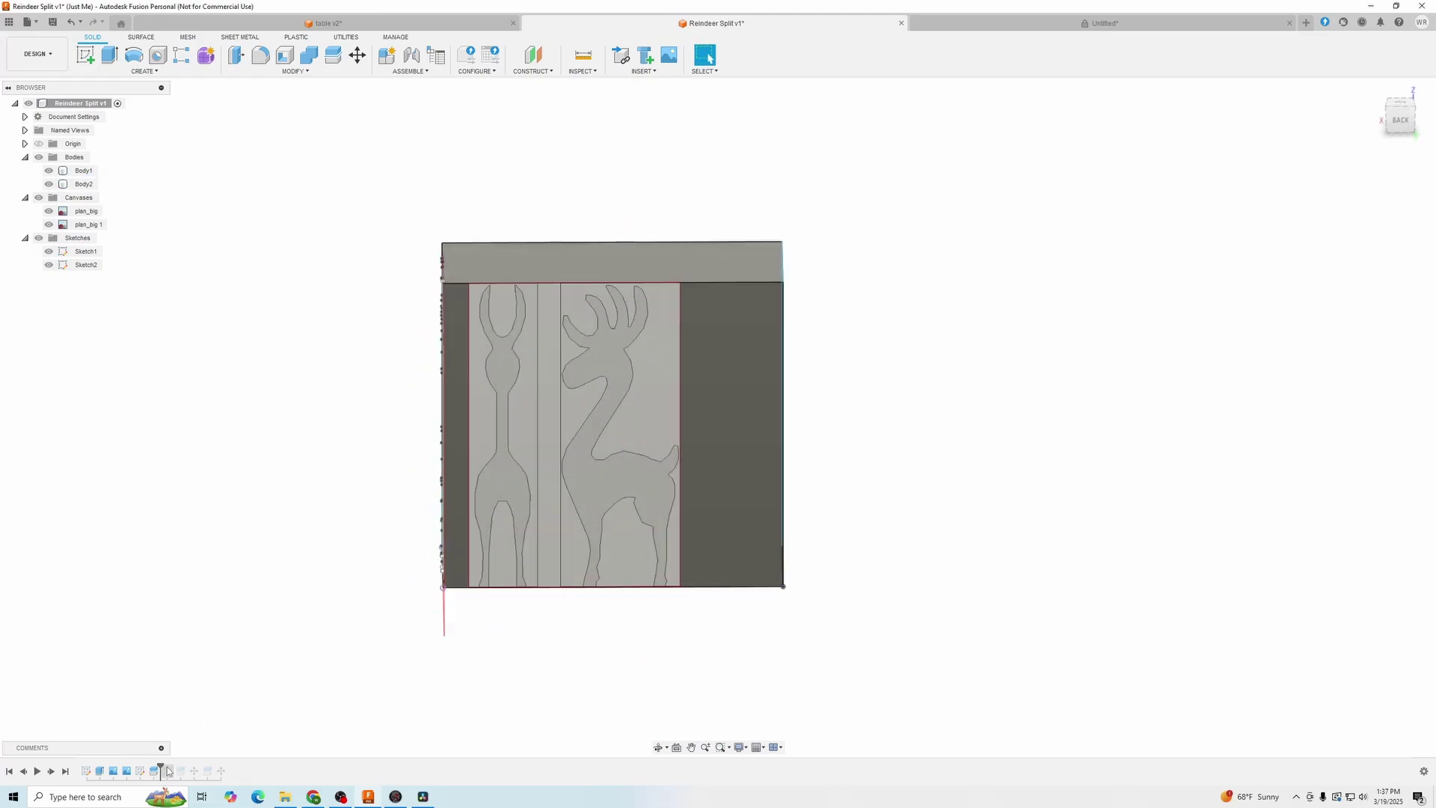
pyautogui.moveTo(162, 775); pyautogui.dragTo(174, 775)
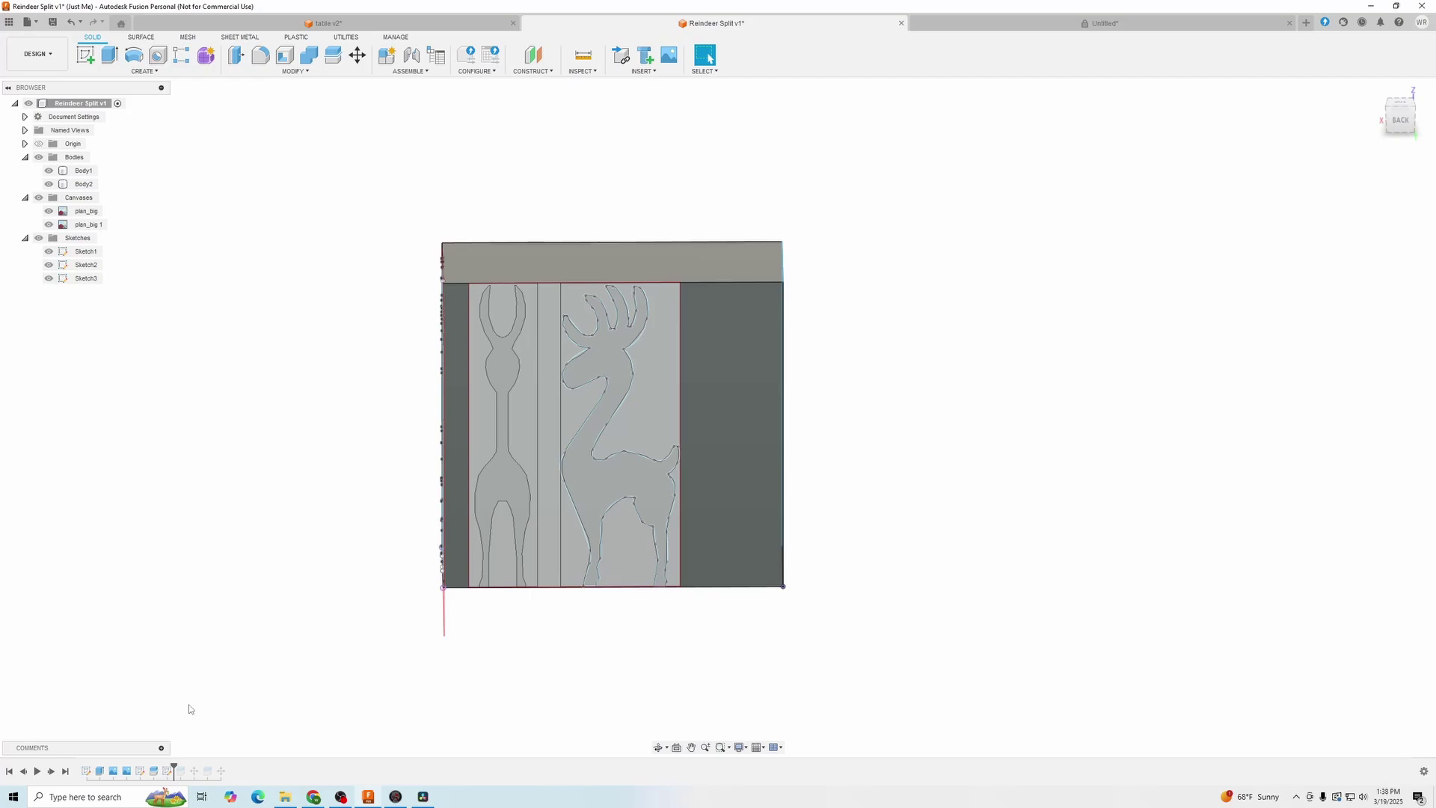
pyautogui.moveTo(175, 773); pyautogui.dragTo(185, 774)
# Review the second body split's settings and preview, with the front-profile body split by Sketch3, and accept them unchanged
pyautogui.rightClick(182, 774)
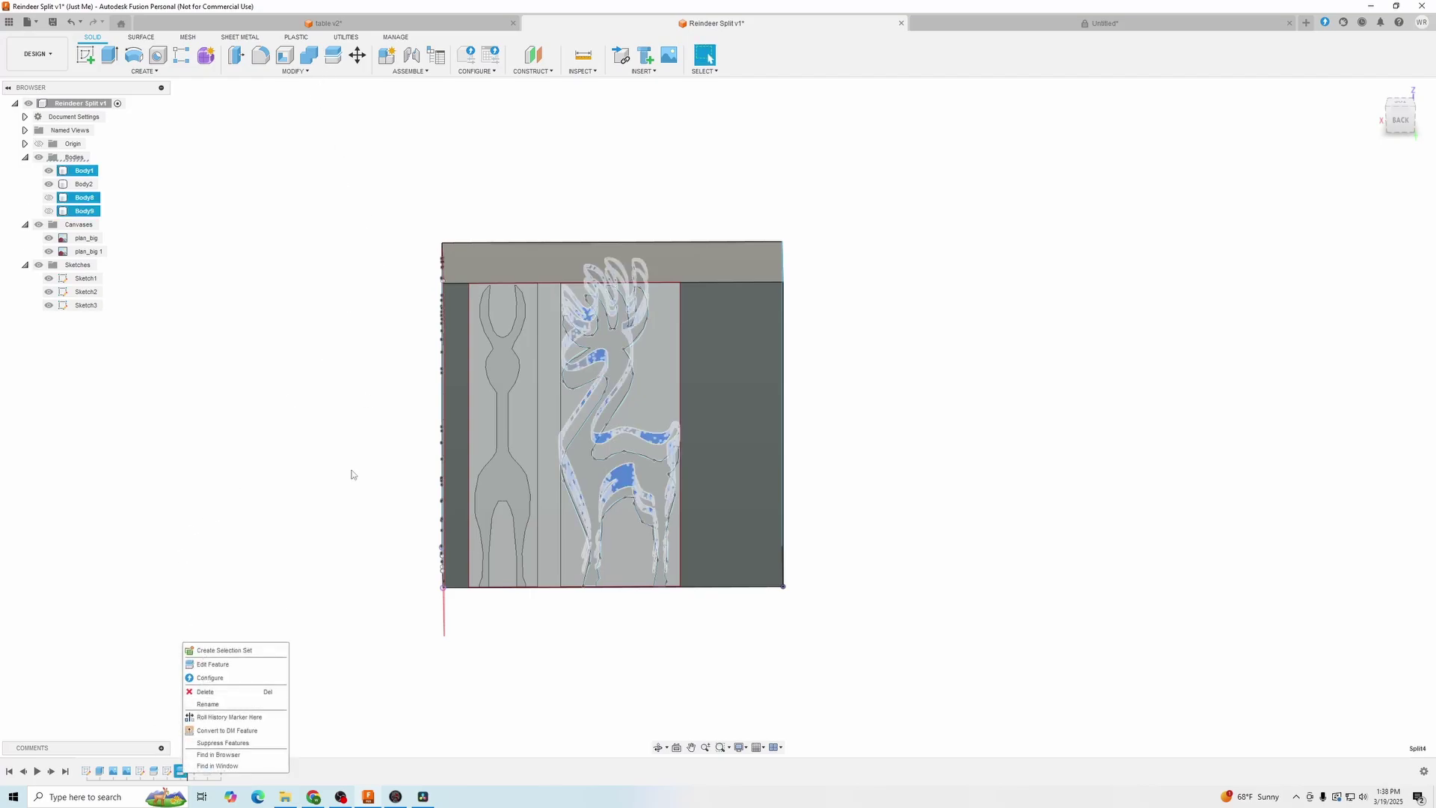
pyautogui.click(215, 664)
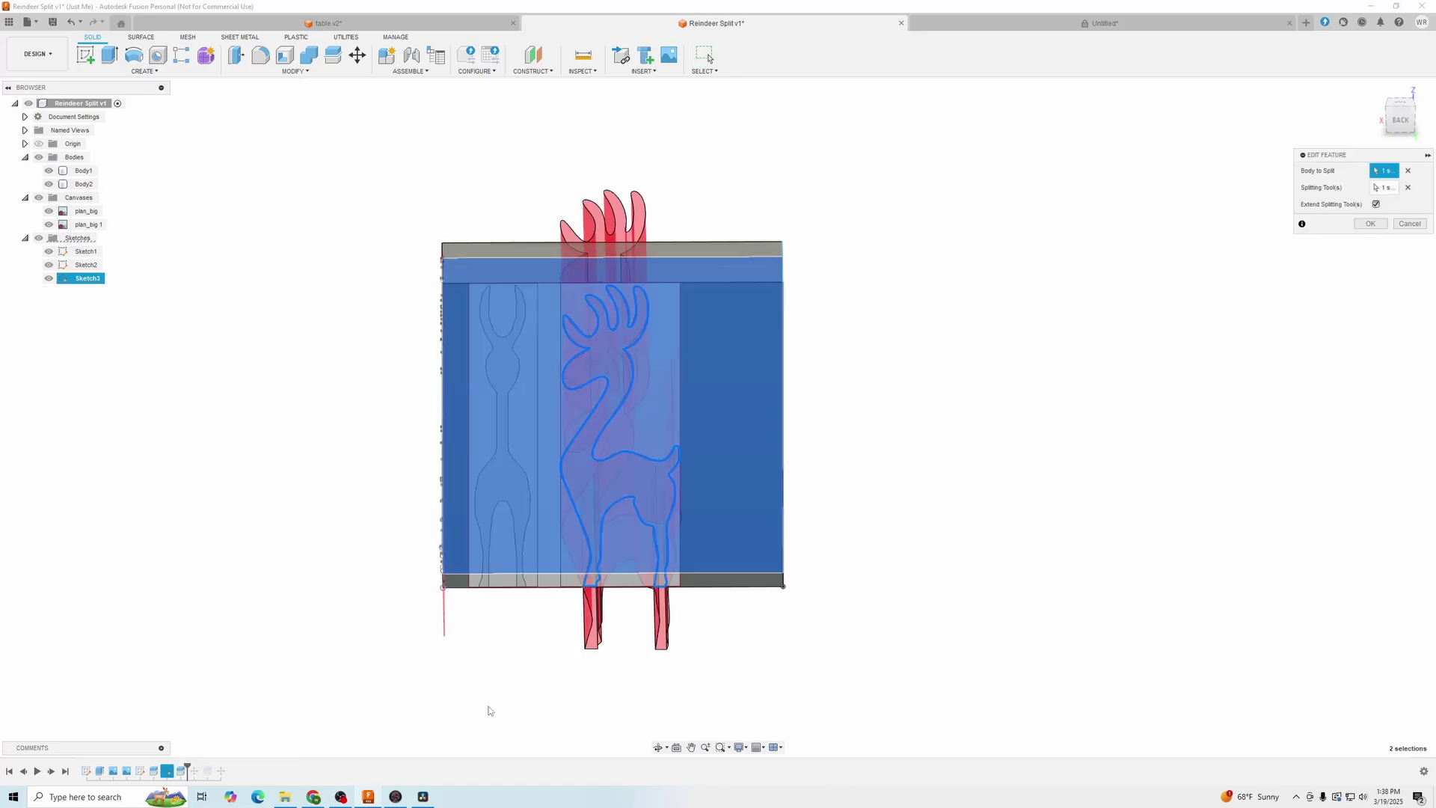
pyautogui.keyDown('shift'); pyautogui.moveTo(489, 710); pyautogui.dragTo(546, 701, button='middle'); pyautogui.keyUp('shift')
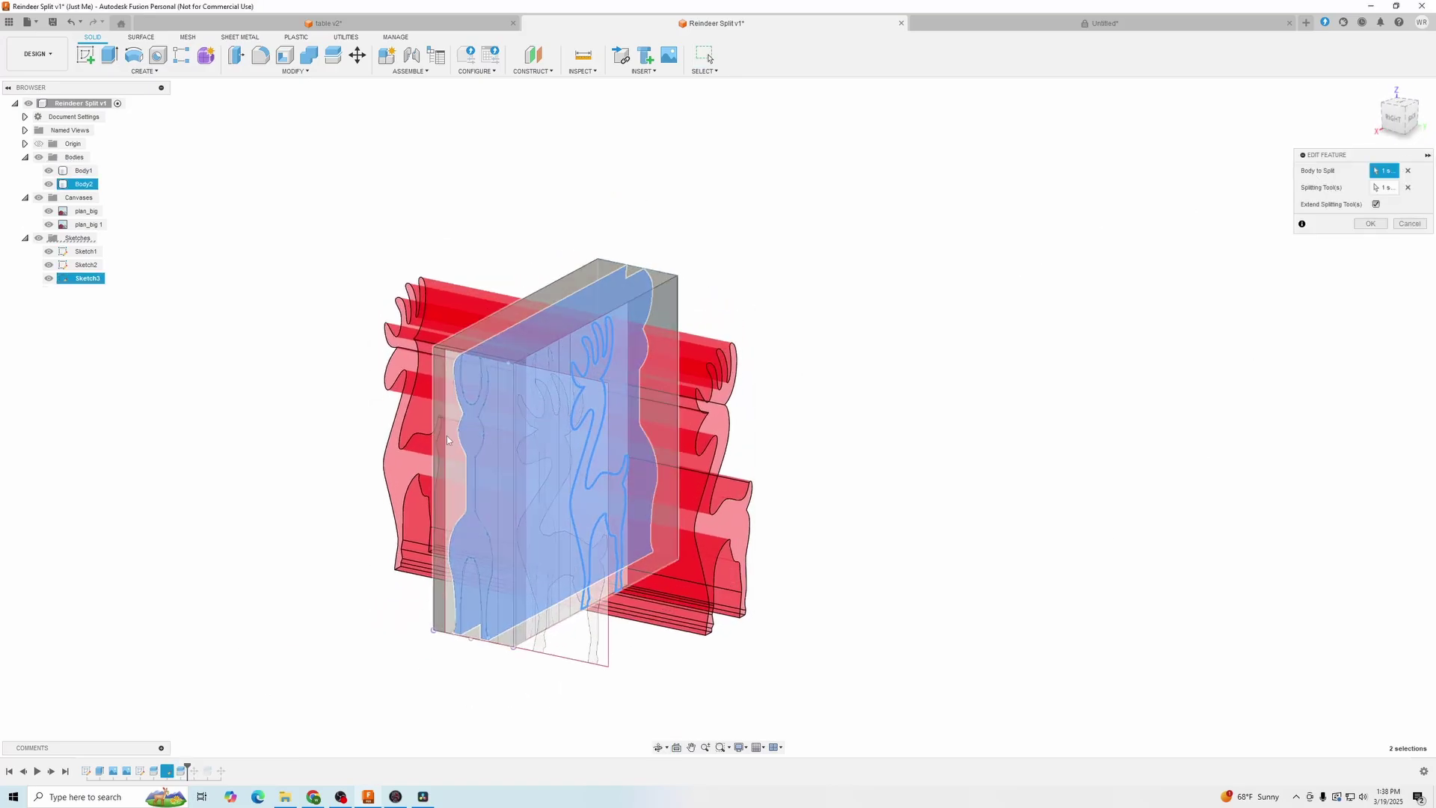
pyautogui.scroll(1, 477, 438)
pyautogui.scroll(2, 477, 438)
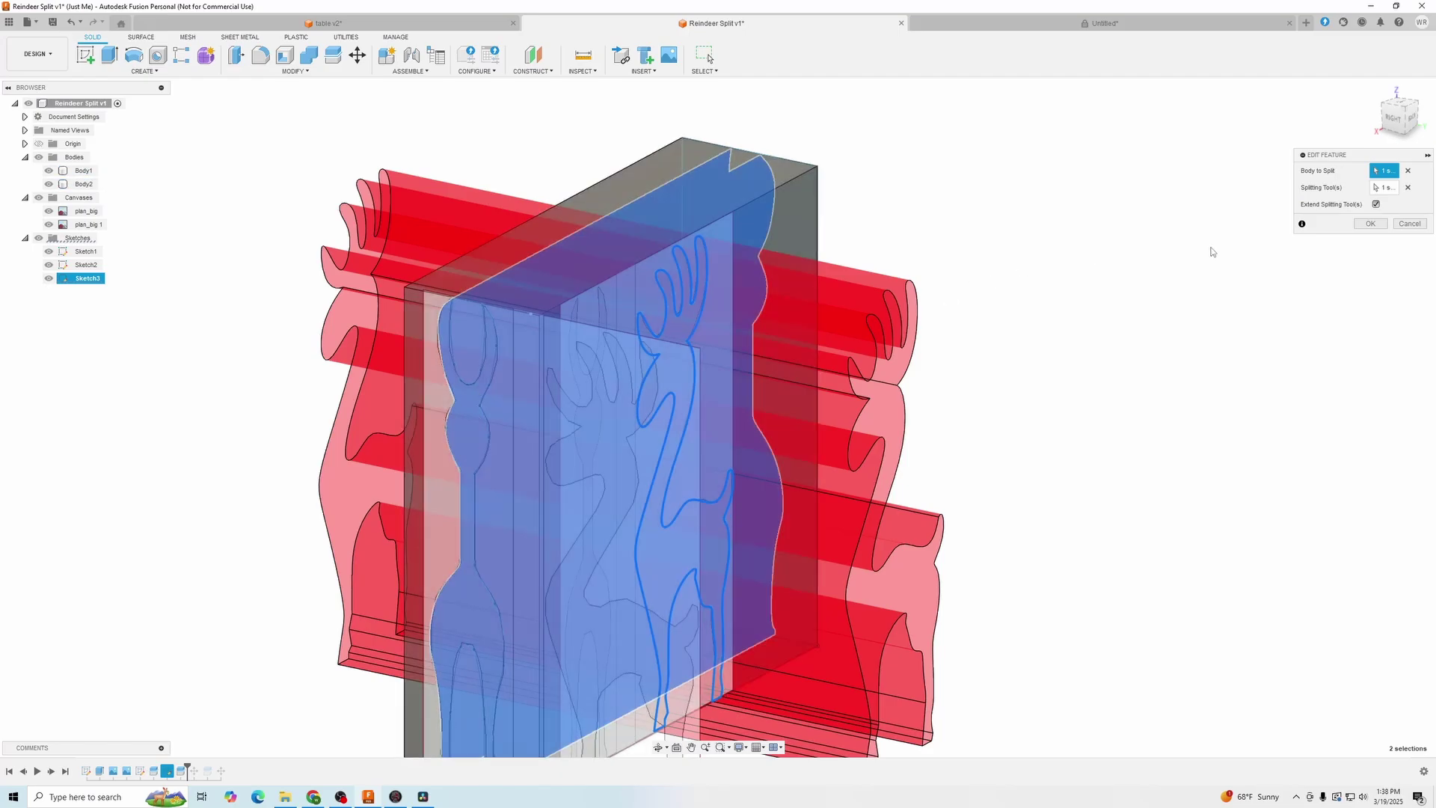
pyautogui.click(1369, 224)
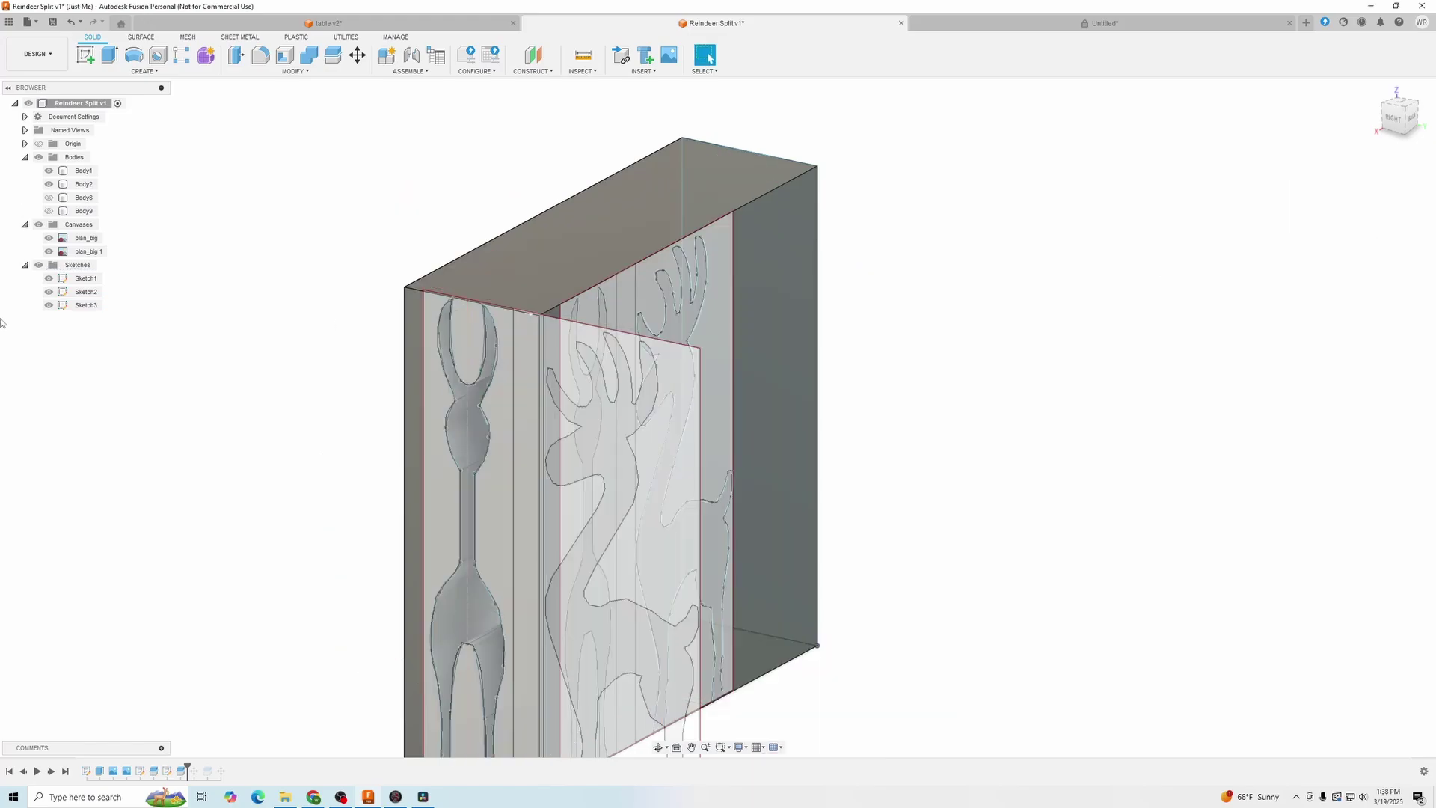
# Hide Body2, both plan_big canvases and Sketch1 to Sketch3, leaving only the reindeer body Body1 shown
pyautogui.click(75, 184)
pyautogui.click(49, 184)
pyautogui.scroll(-3, 225, 267)
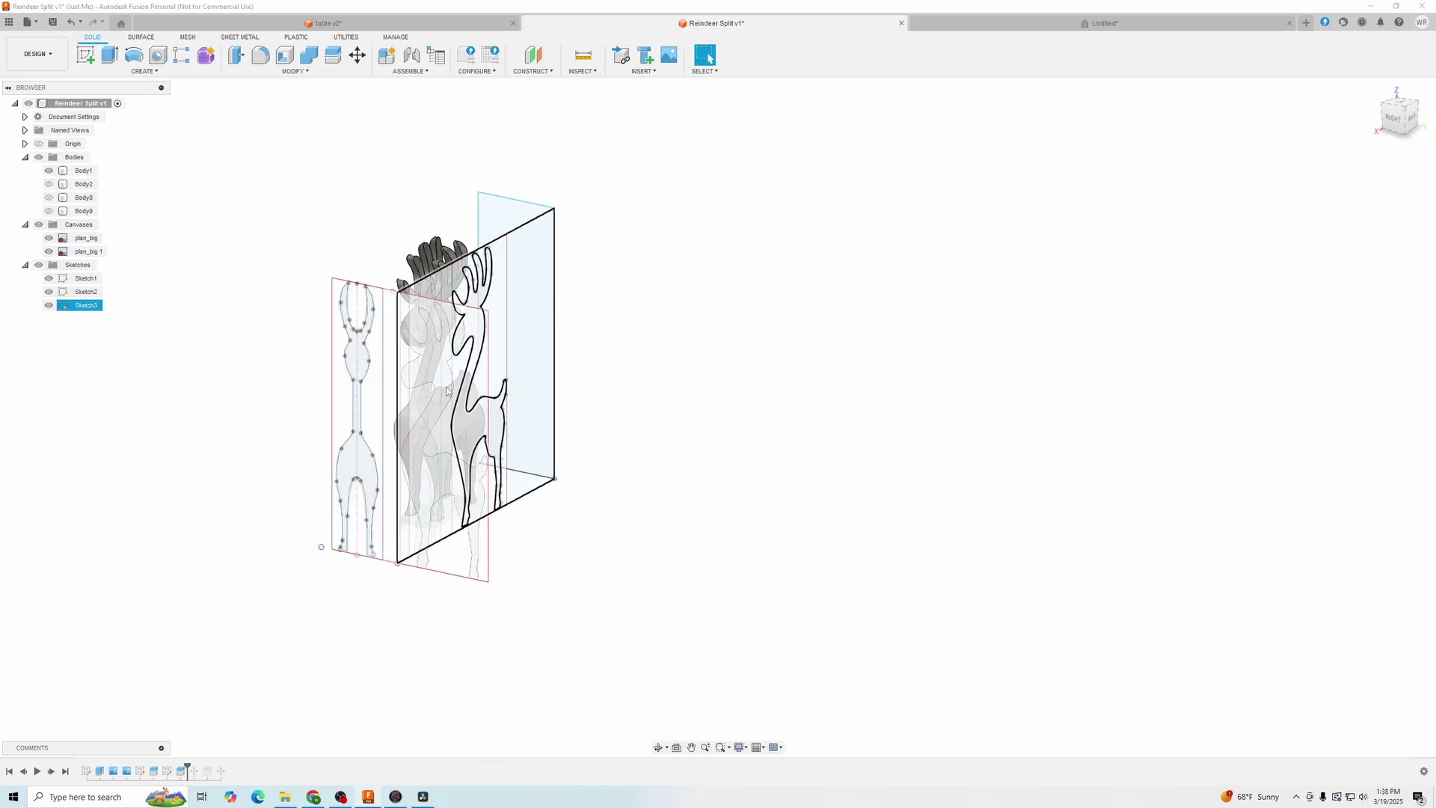
pyautogui.click(48, 238)
pyautogui.click(49, 252)
pyautogui.click(48, 278)
pyautogui.click(48, 292)
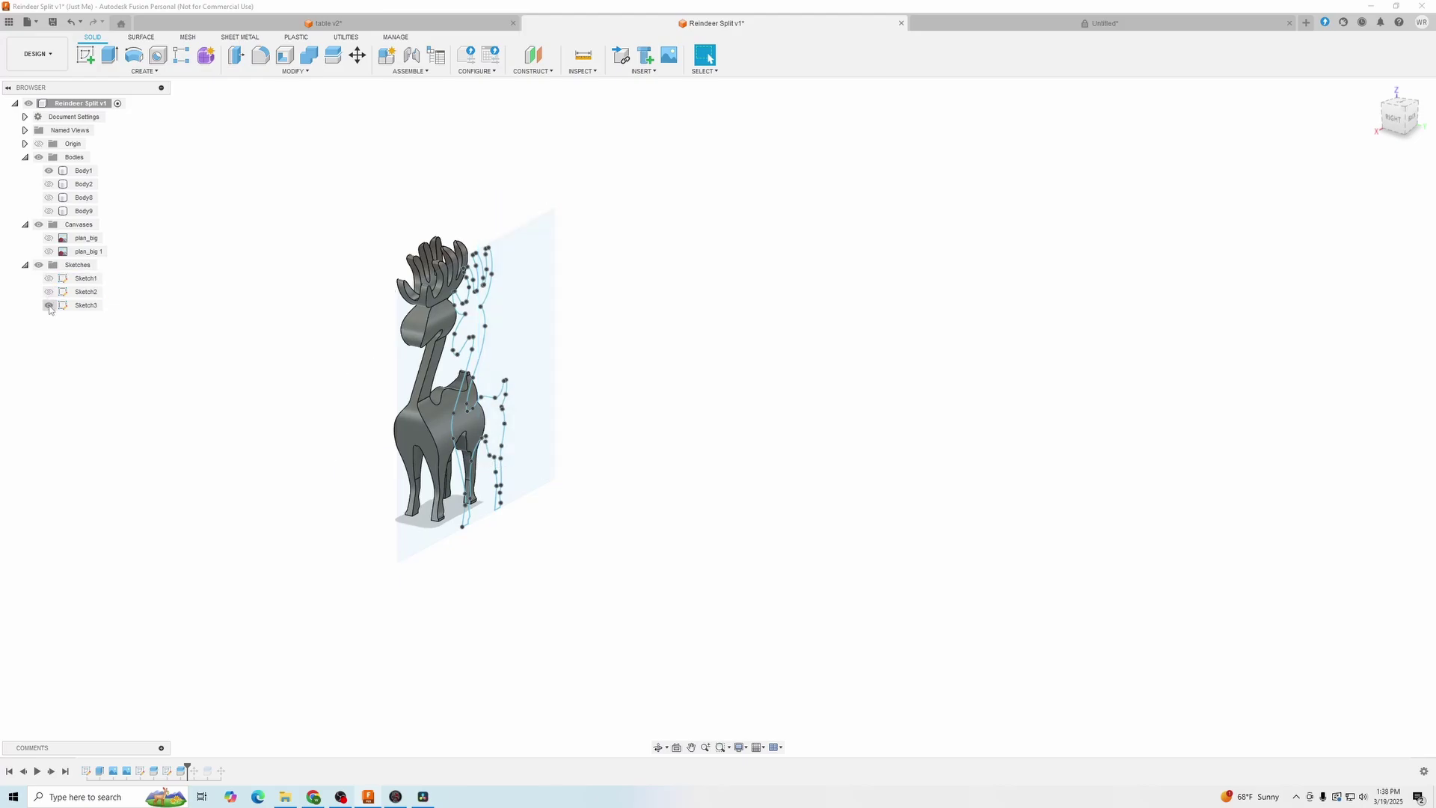
pyautogui.click(48, 305)
# Examine the finished reindeer body from several angles, ending with its side profile
pyautogui.keyDown('shift'); pyautogui.moveTo(388, 451); pyautogui.dragTo(554, 534, button='middle'); pyautogui.keyUp('shift')
pyautogui.scroll(-1, 269, 516)
pyautogui.scroll(3, 246, 426)
pyautogui.keyDown('shift'); pyautogui.moveTo(426, 558); pyautogui.dragTo(643, 535, button='middle'); pyautogui.keyUp('shift')
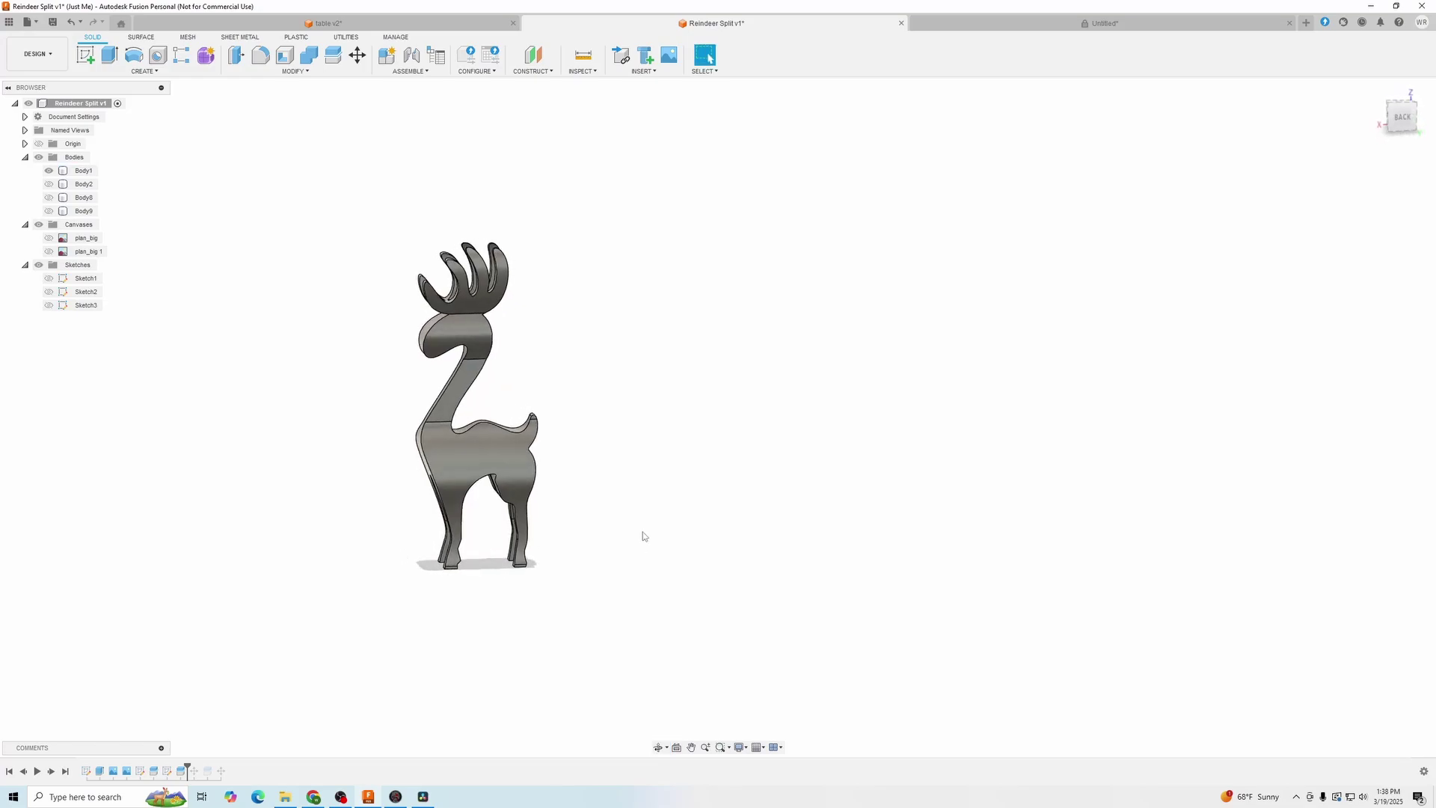
pyautogui.click(394, 417)
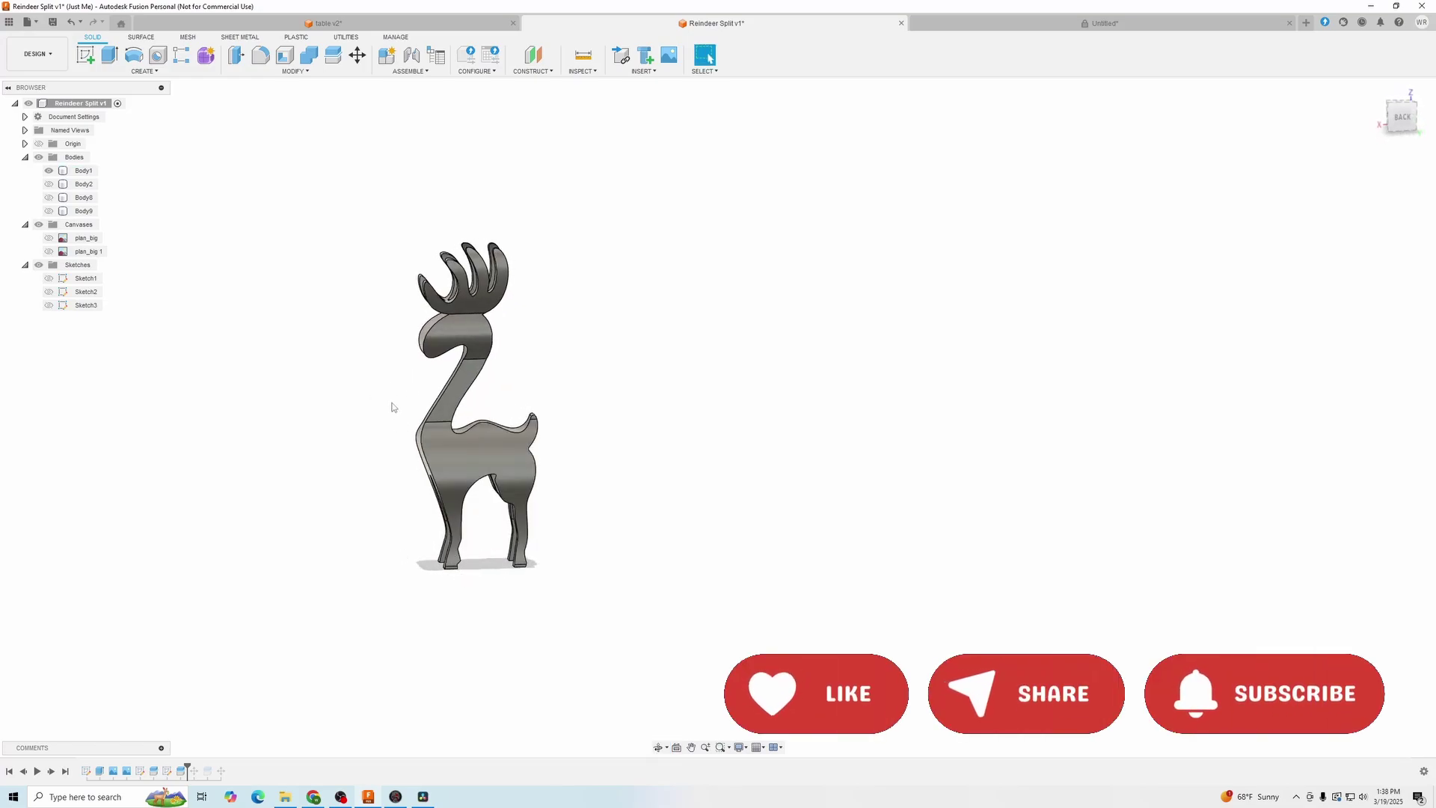